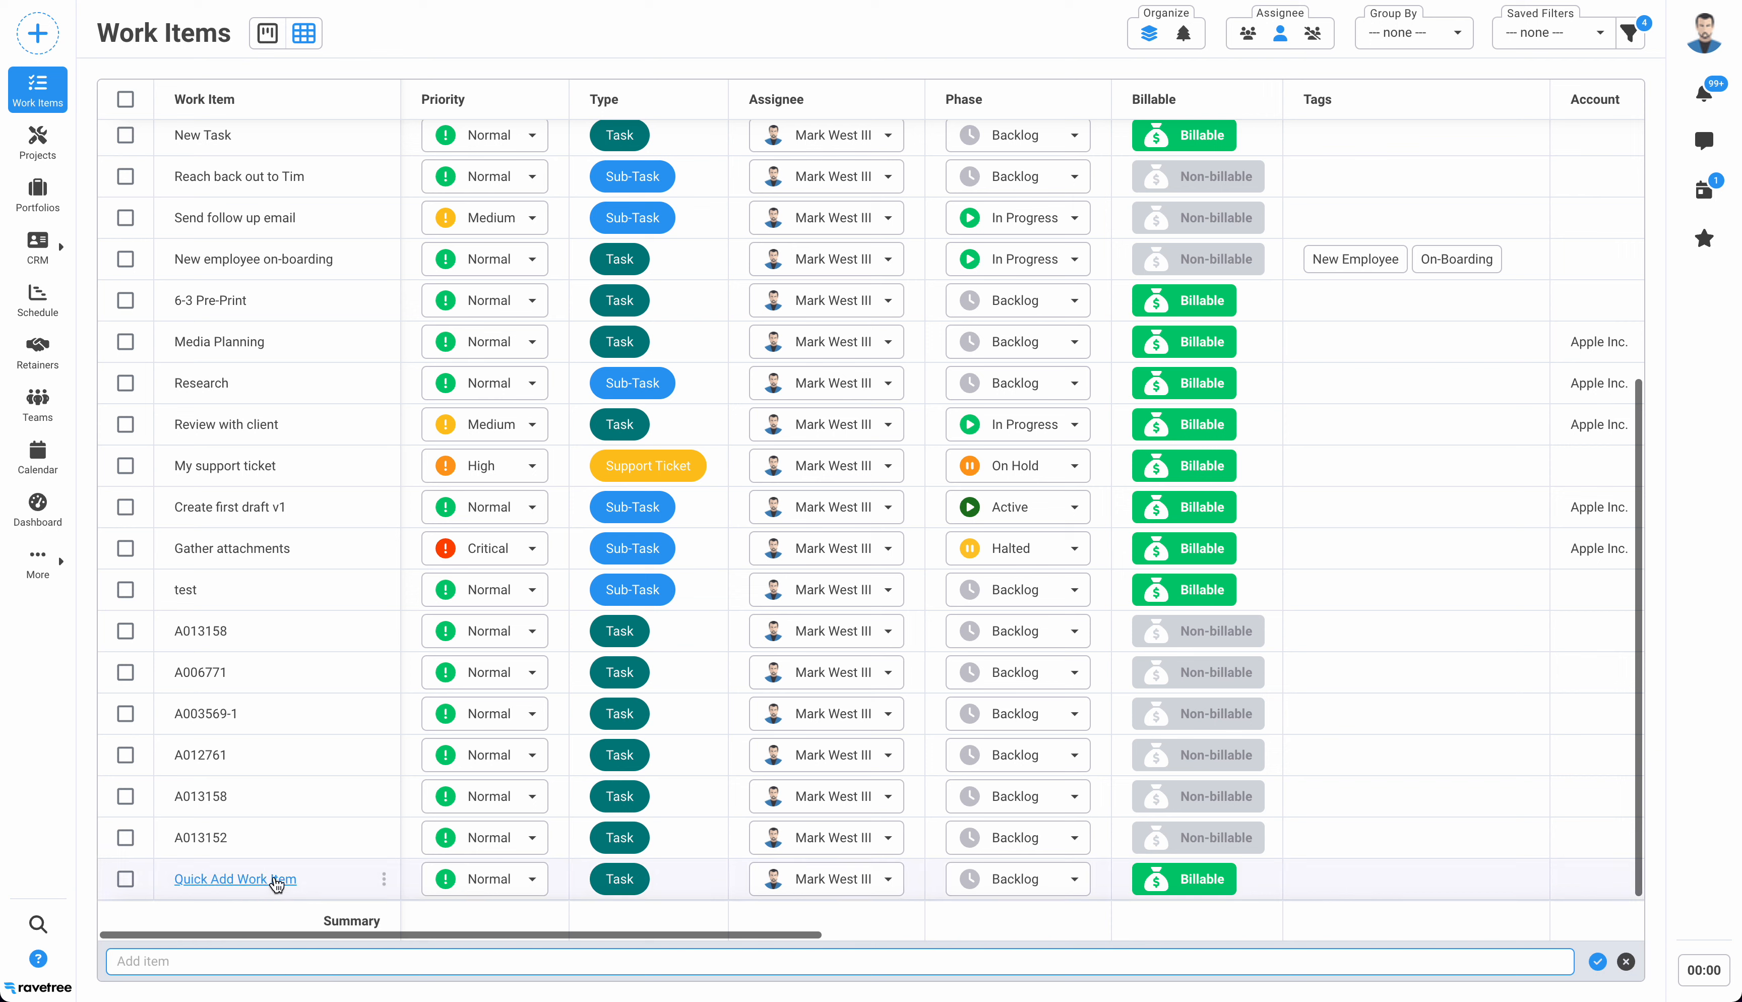
Create a new work item and title it "Title of the. work item"
click(215, 924)
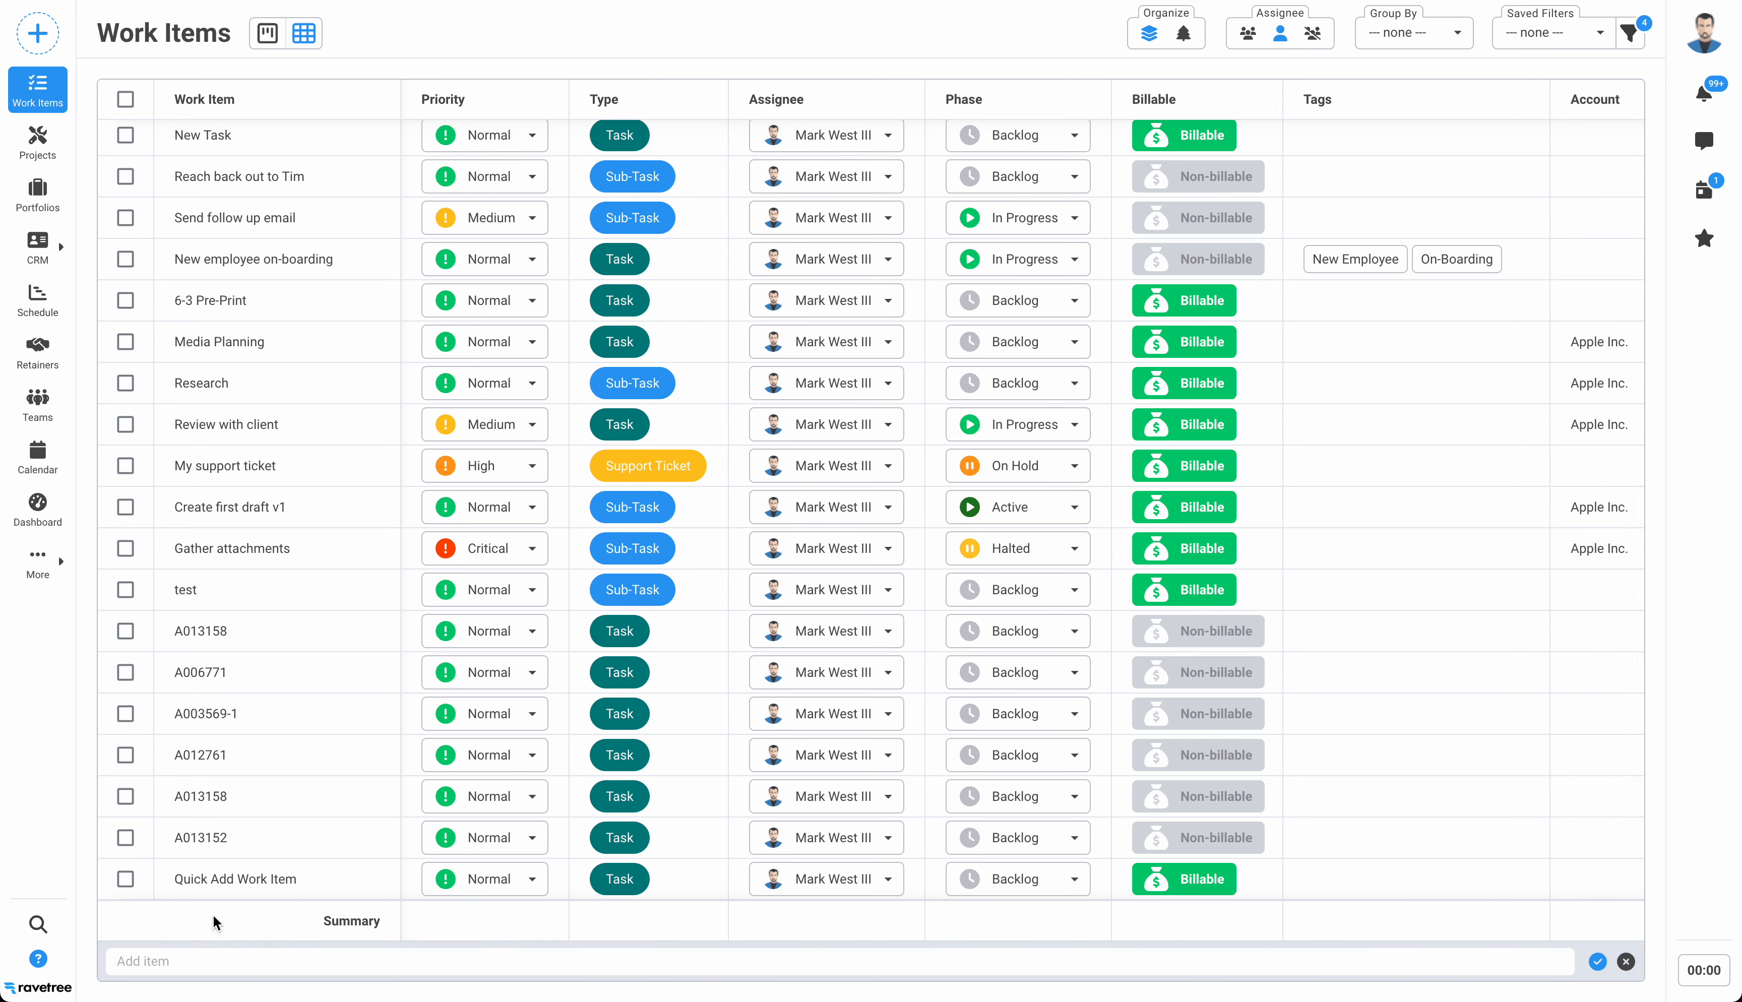
click(42, 36)
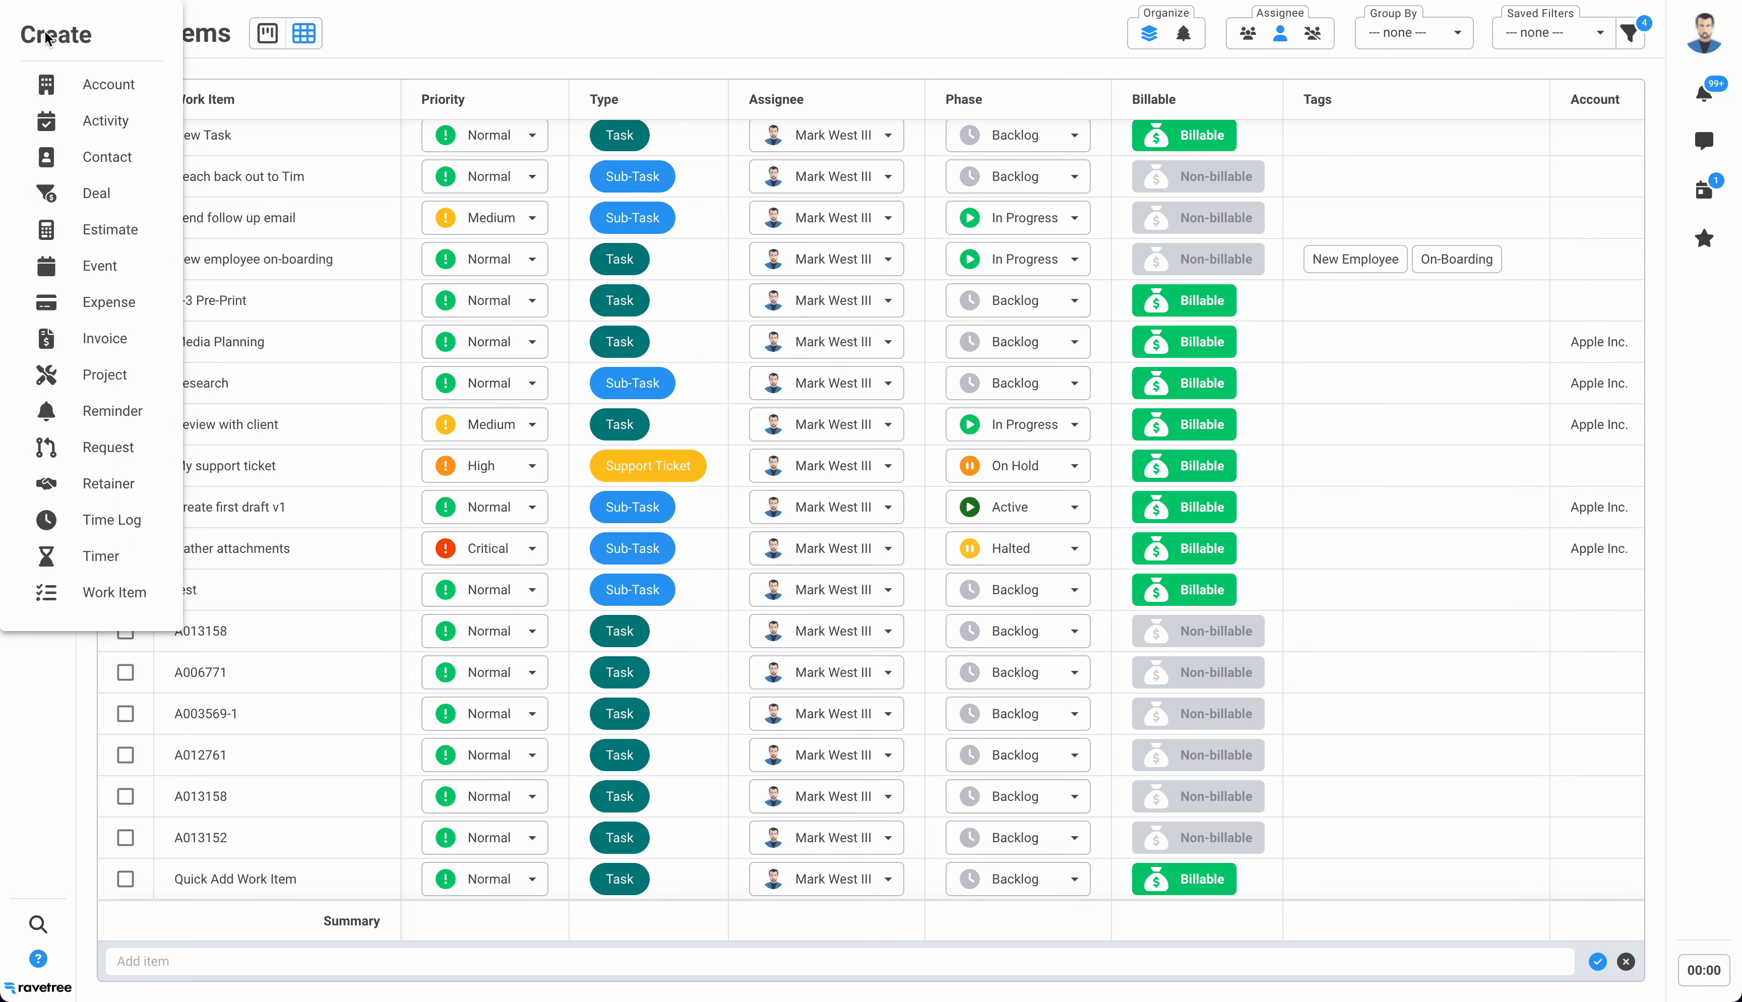
click(138, 593)
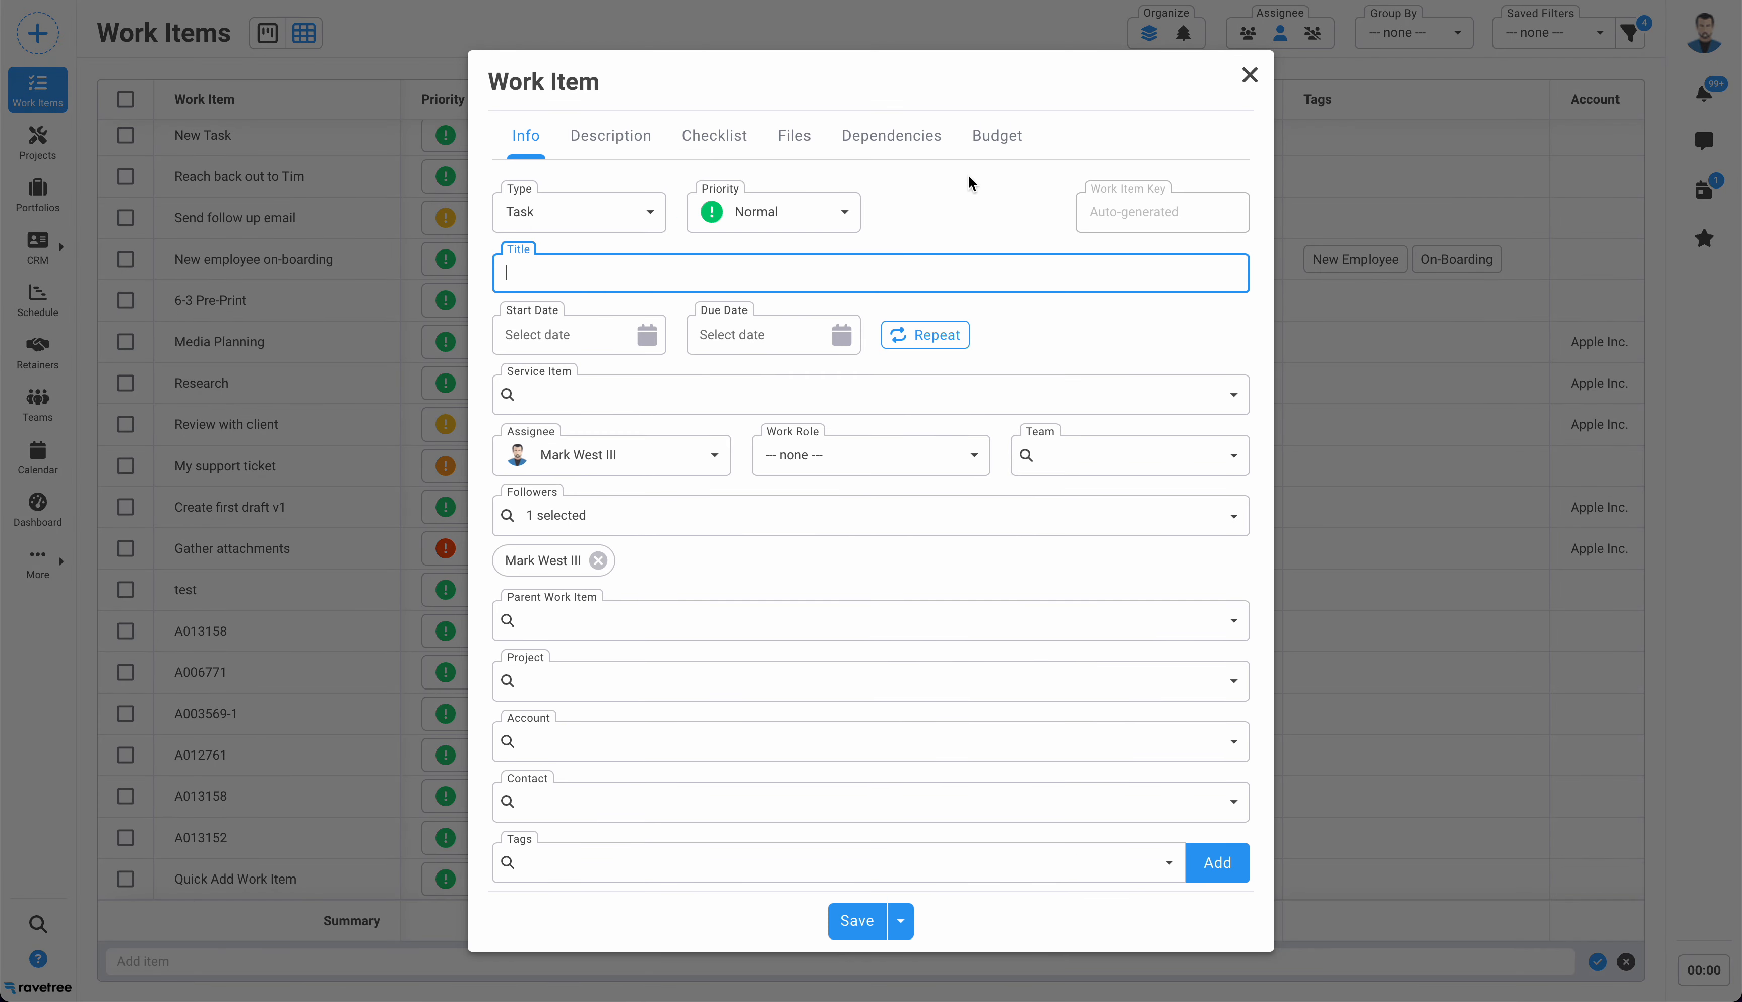
text(Tim)
text(le of the. work item)
click(995, 213)
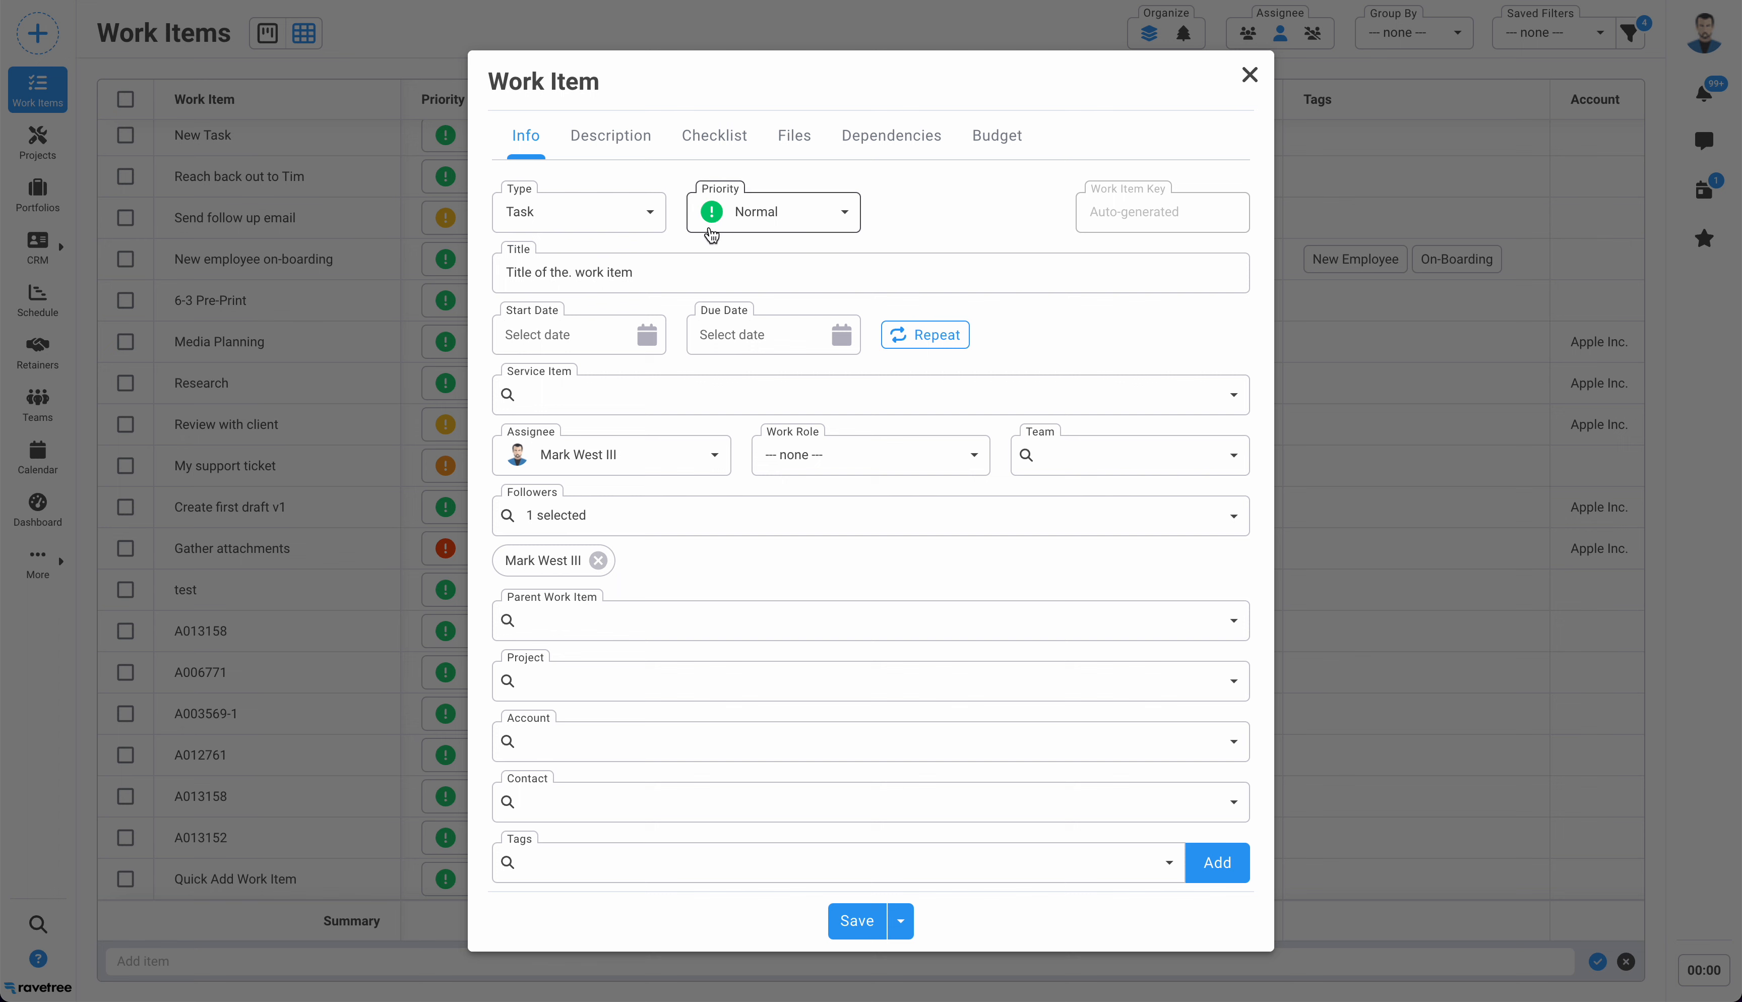
Examine the work item's type and priority options and its start and due date calendars
click(594, 212)
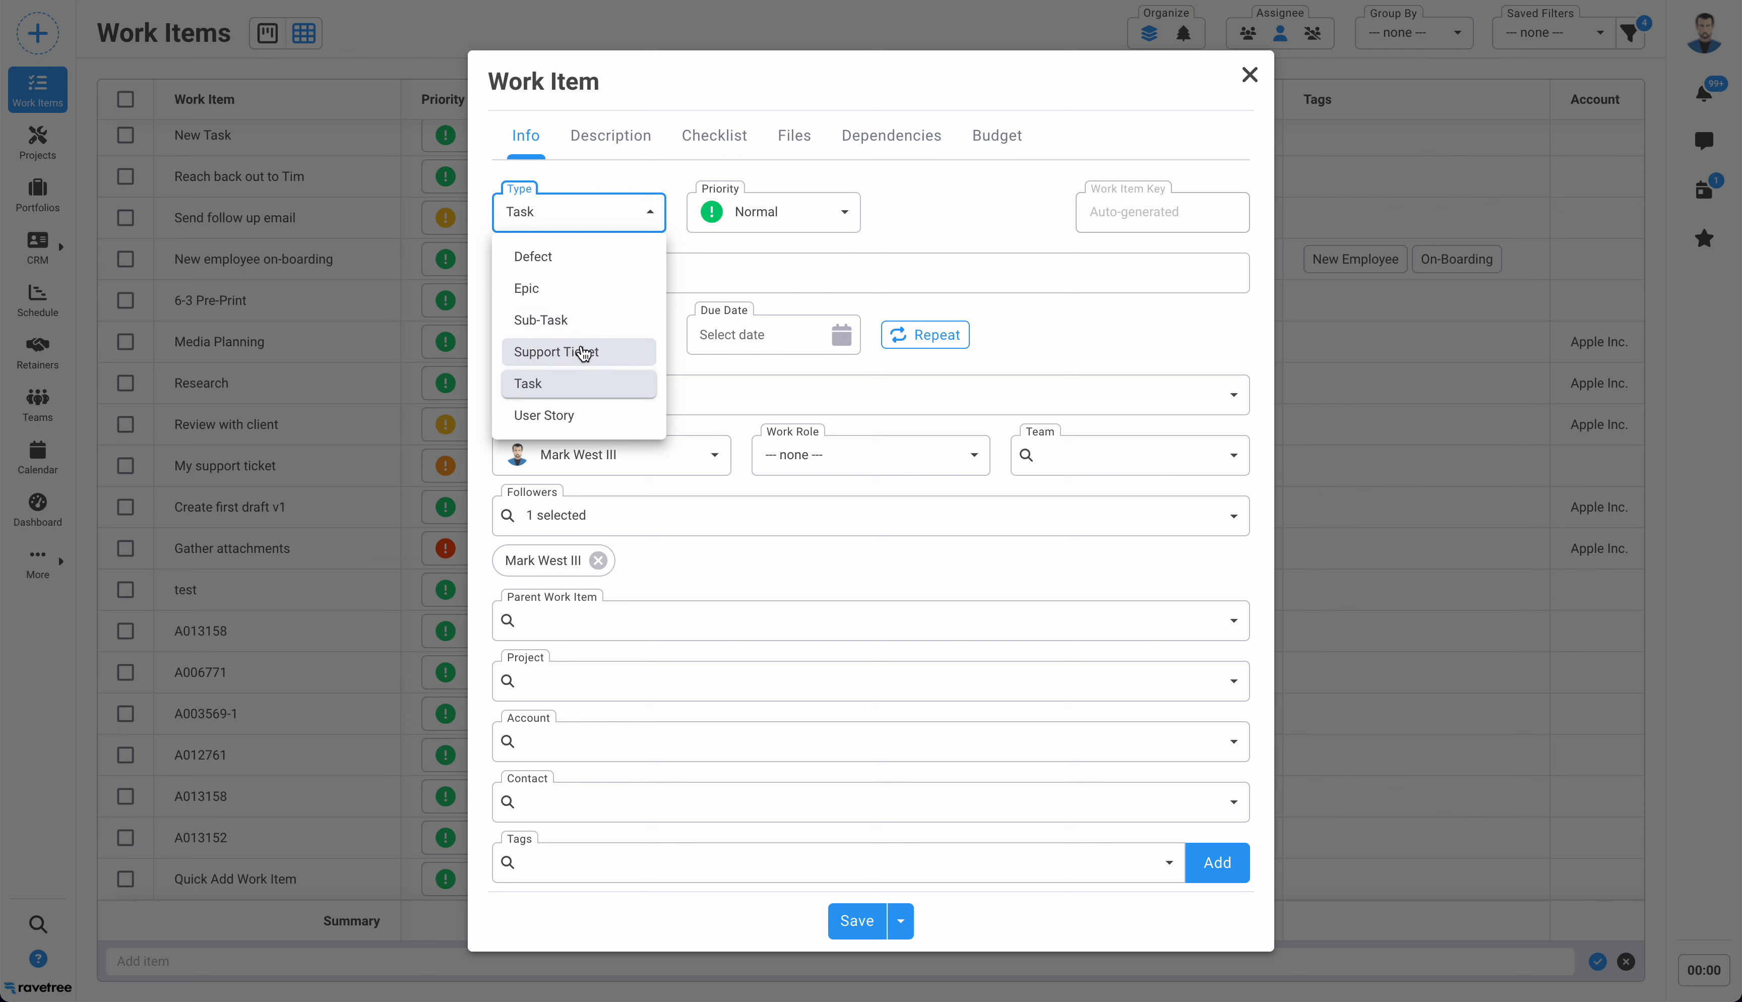
click(935, 201)
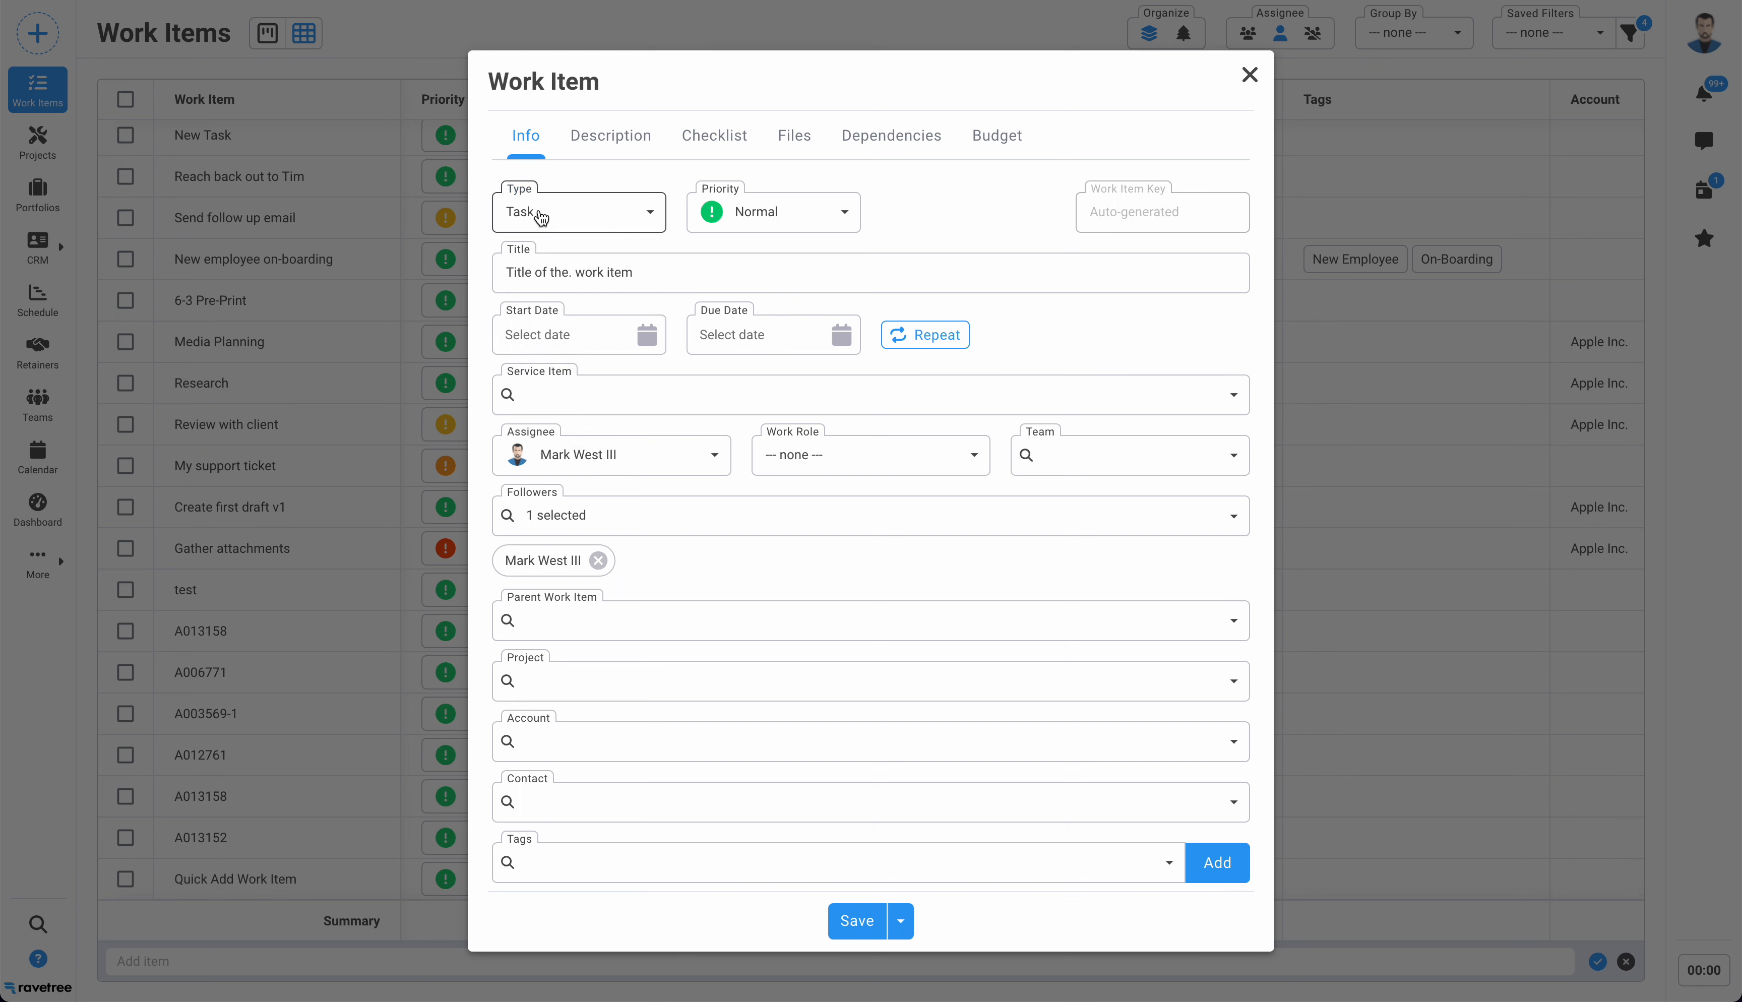
click(771, 213)
click(938, 231)
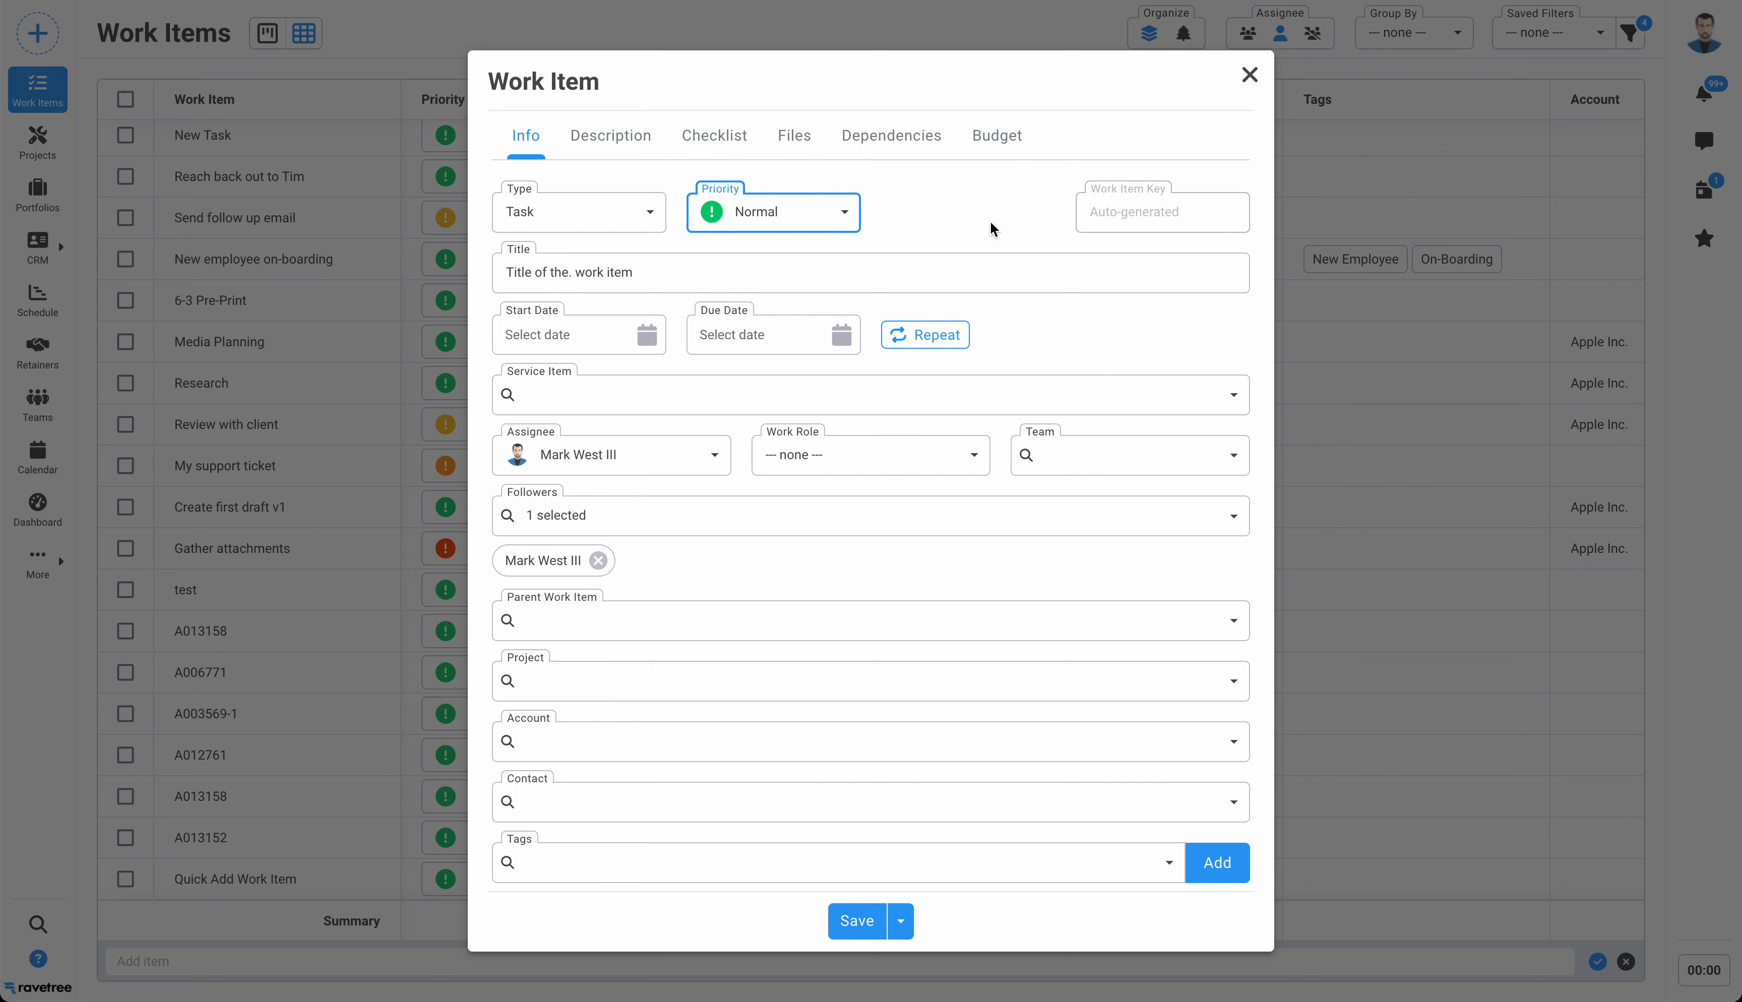
click(979, 210)
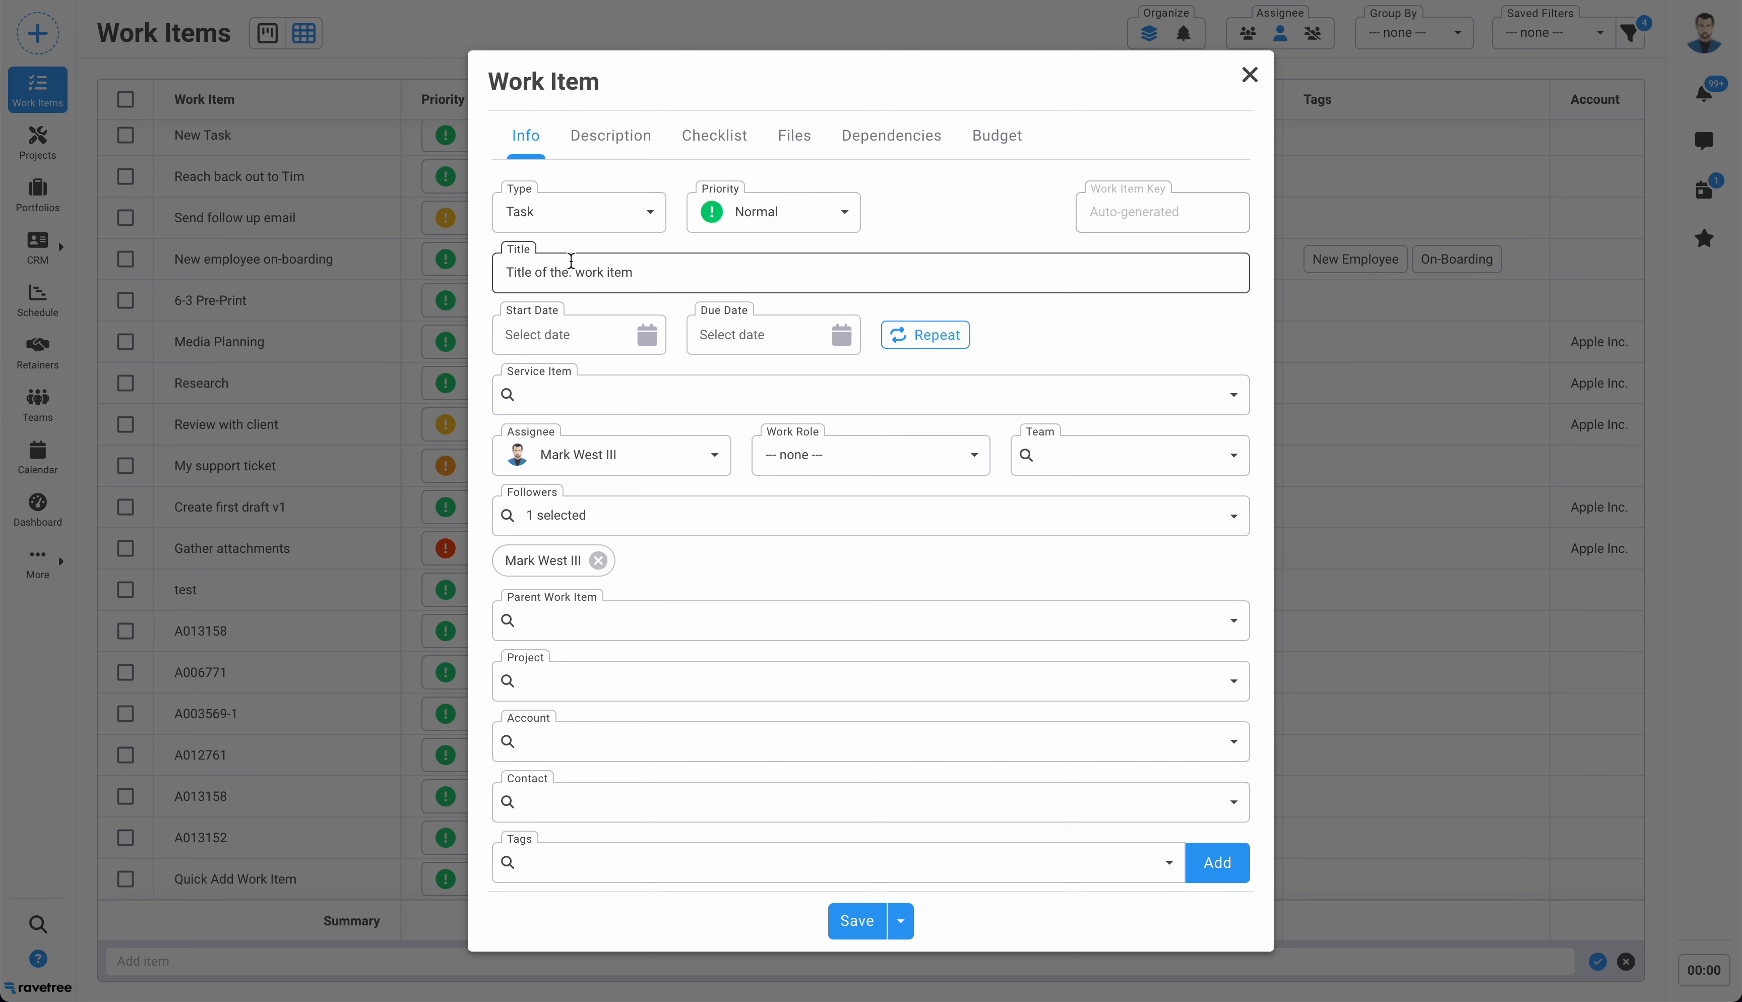
click(559, 347)
click(743, 339)
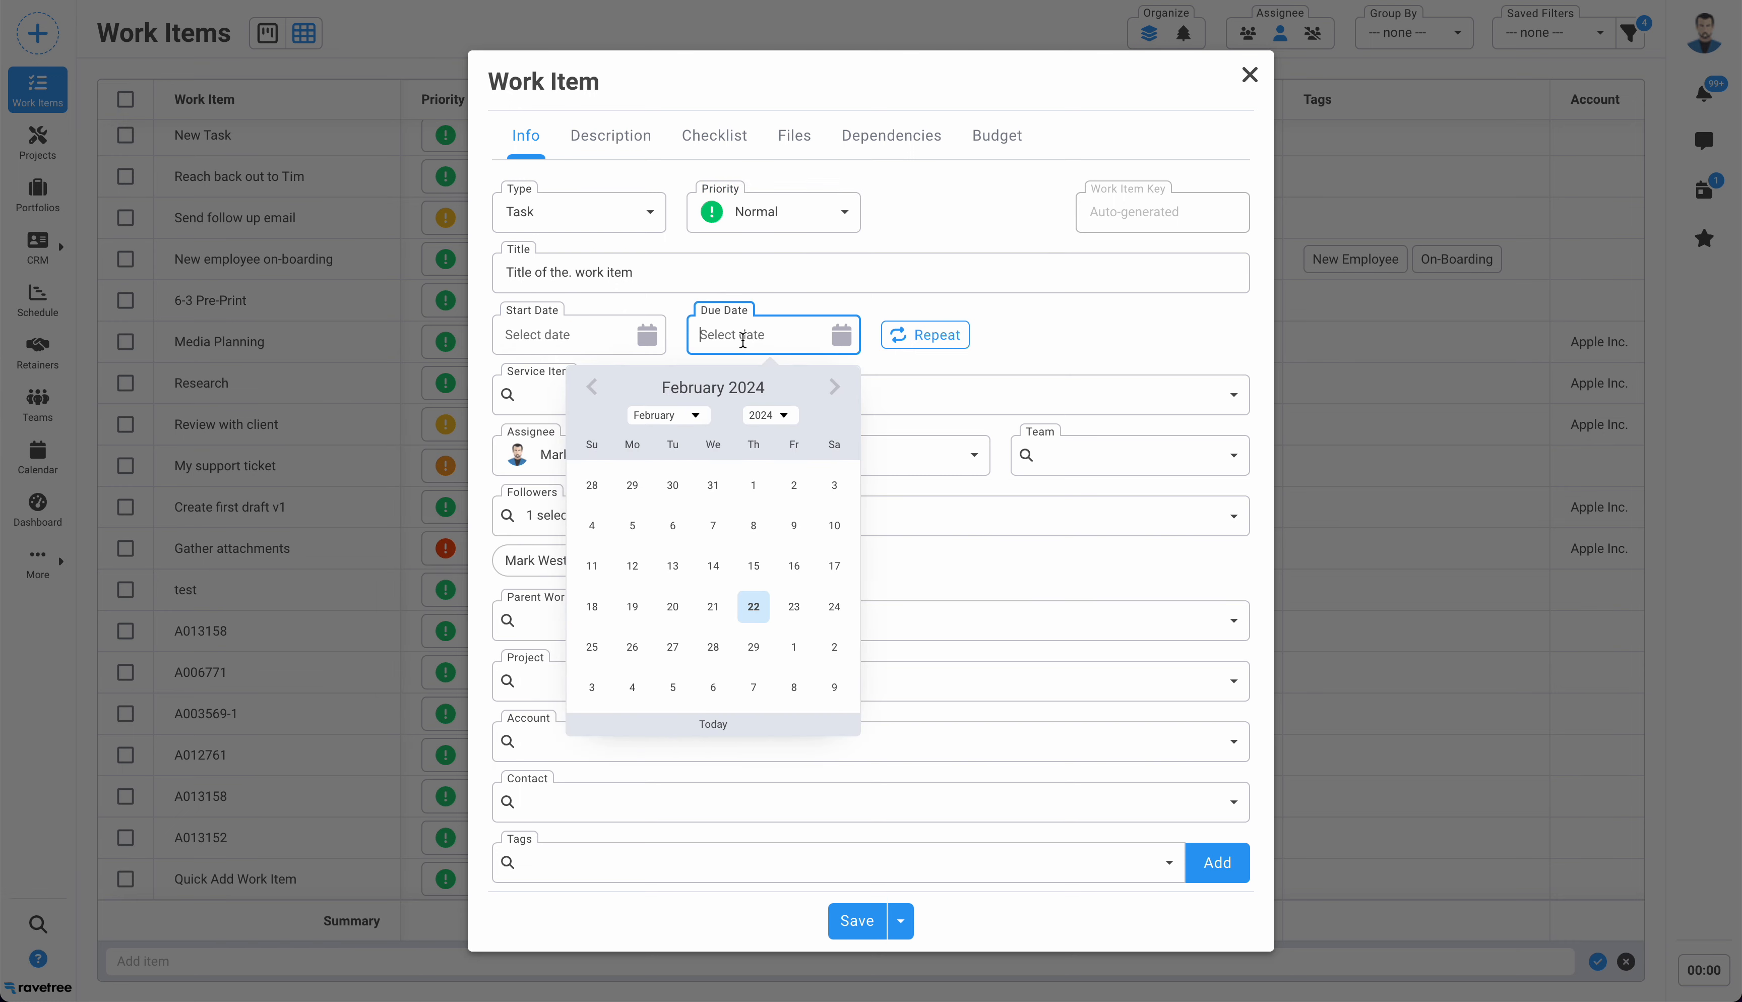
click(1019, 340)
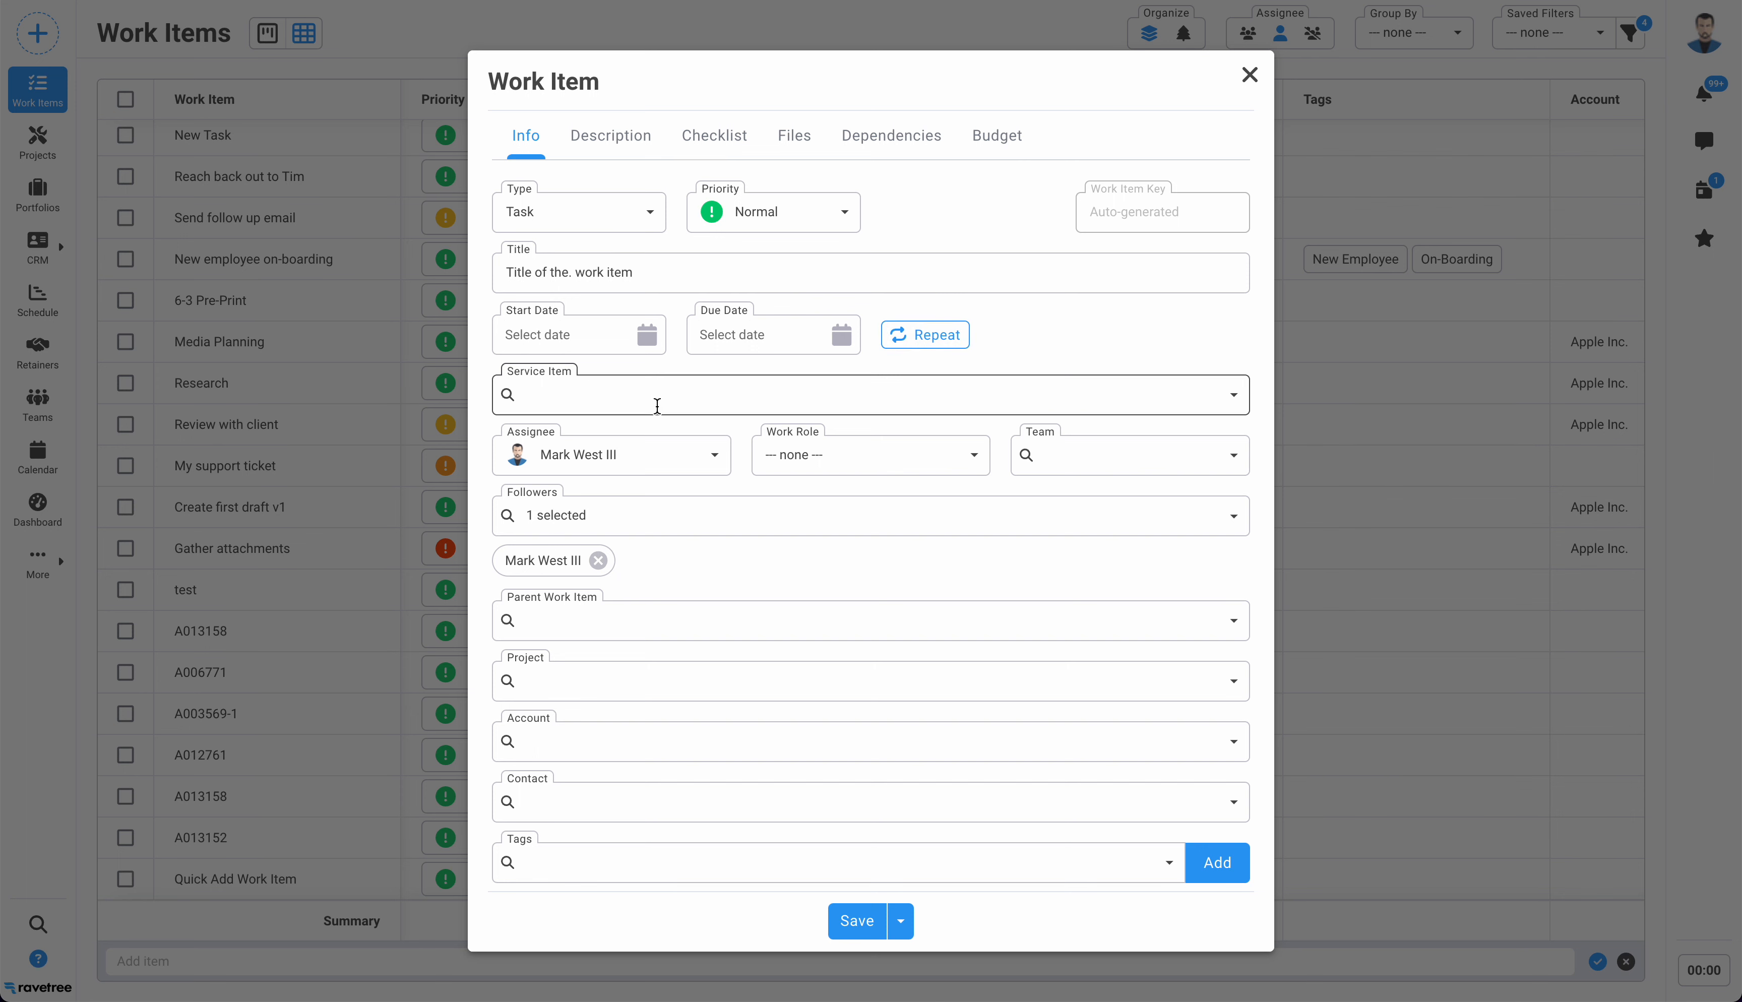
Search the service items for "a" and set the work item's service item to Strategy
click(608, 404)
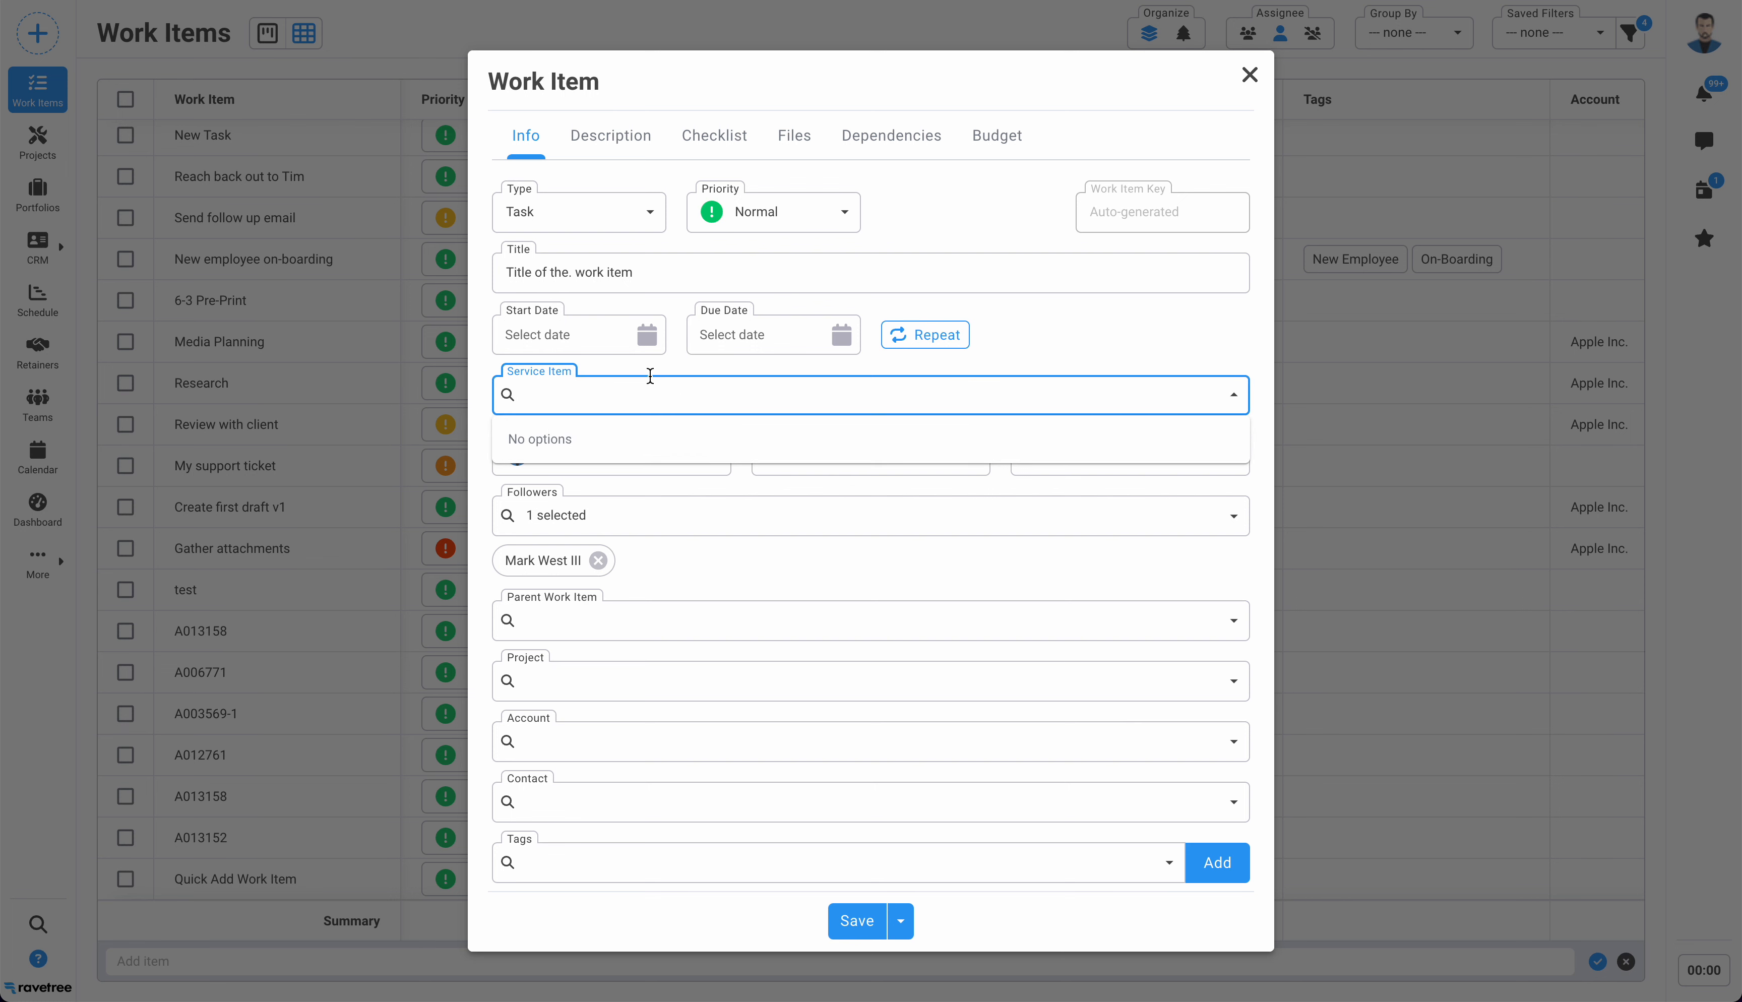
text(a)
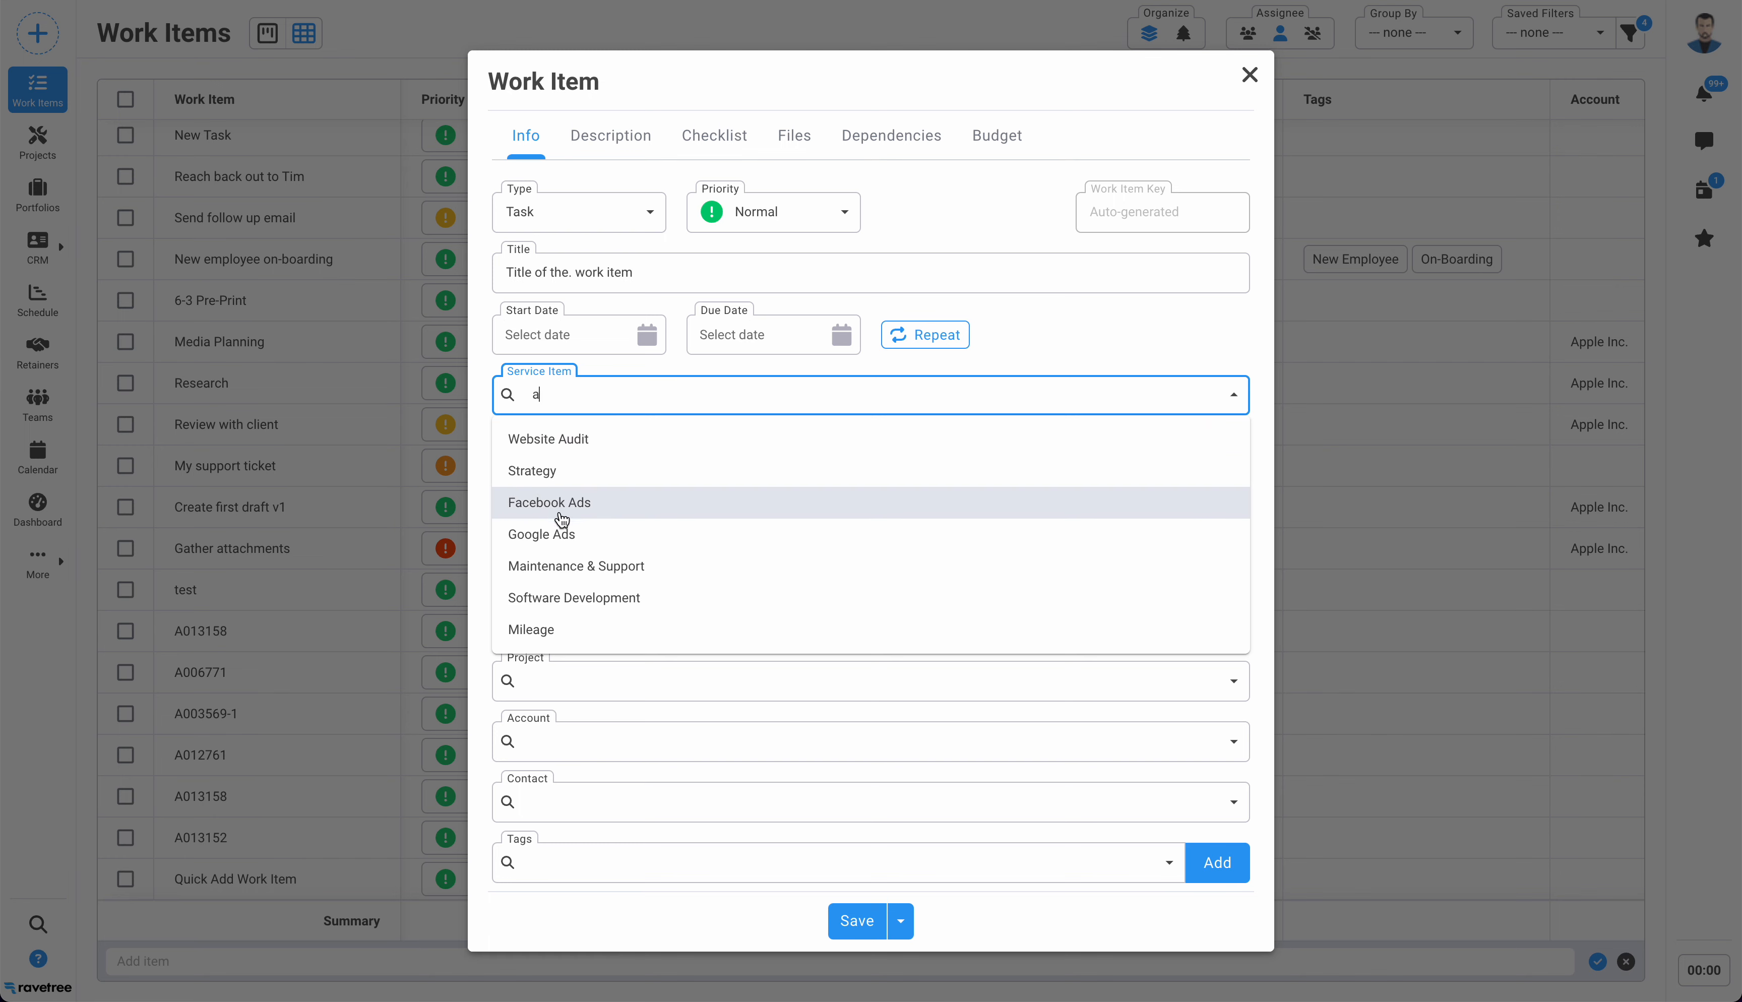
click(539, 473)
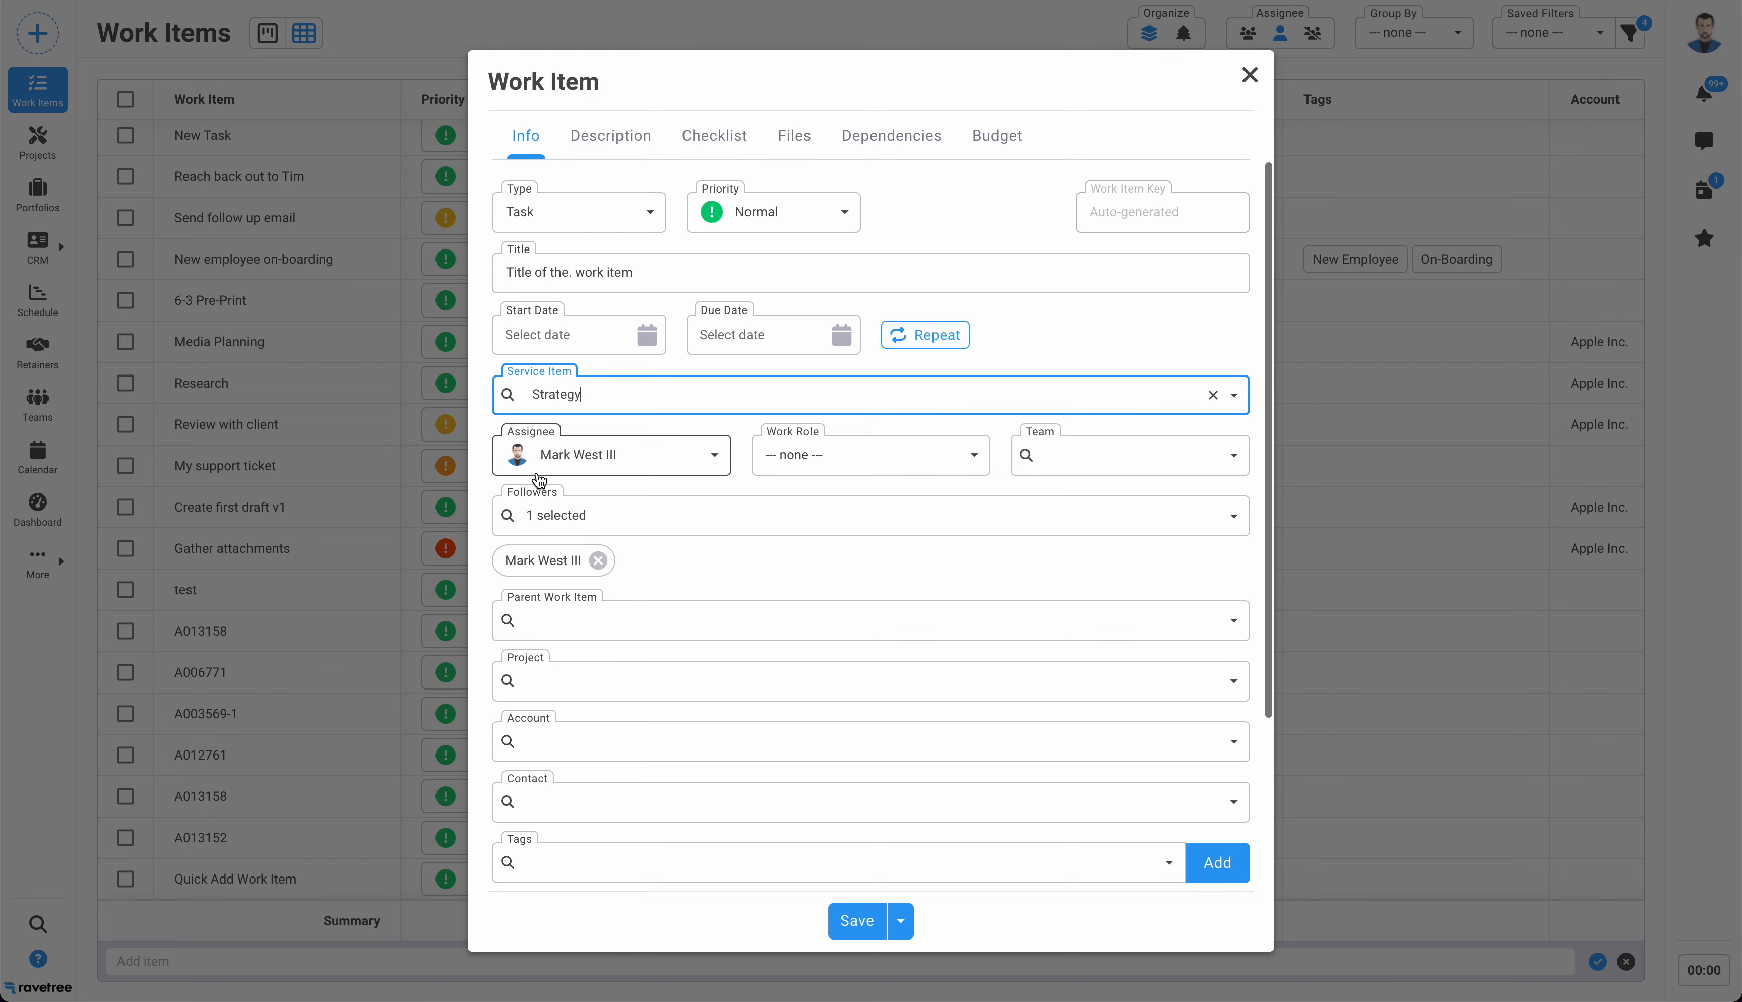
click(1100, 345)
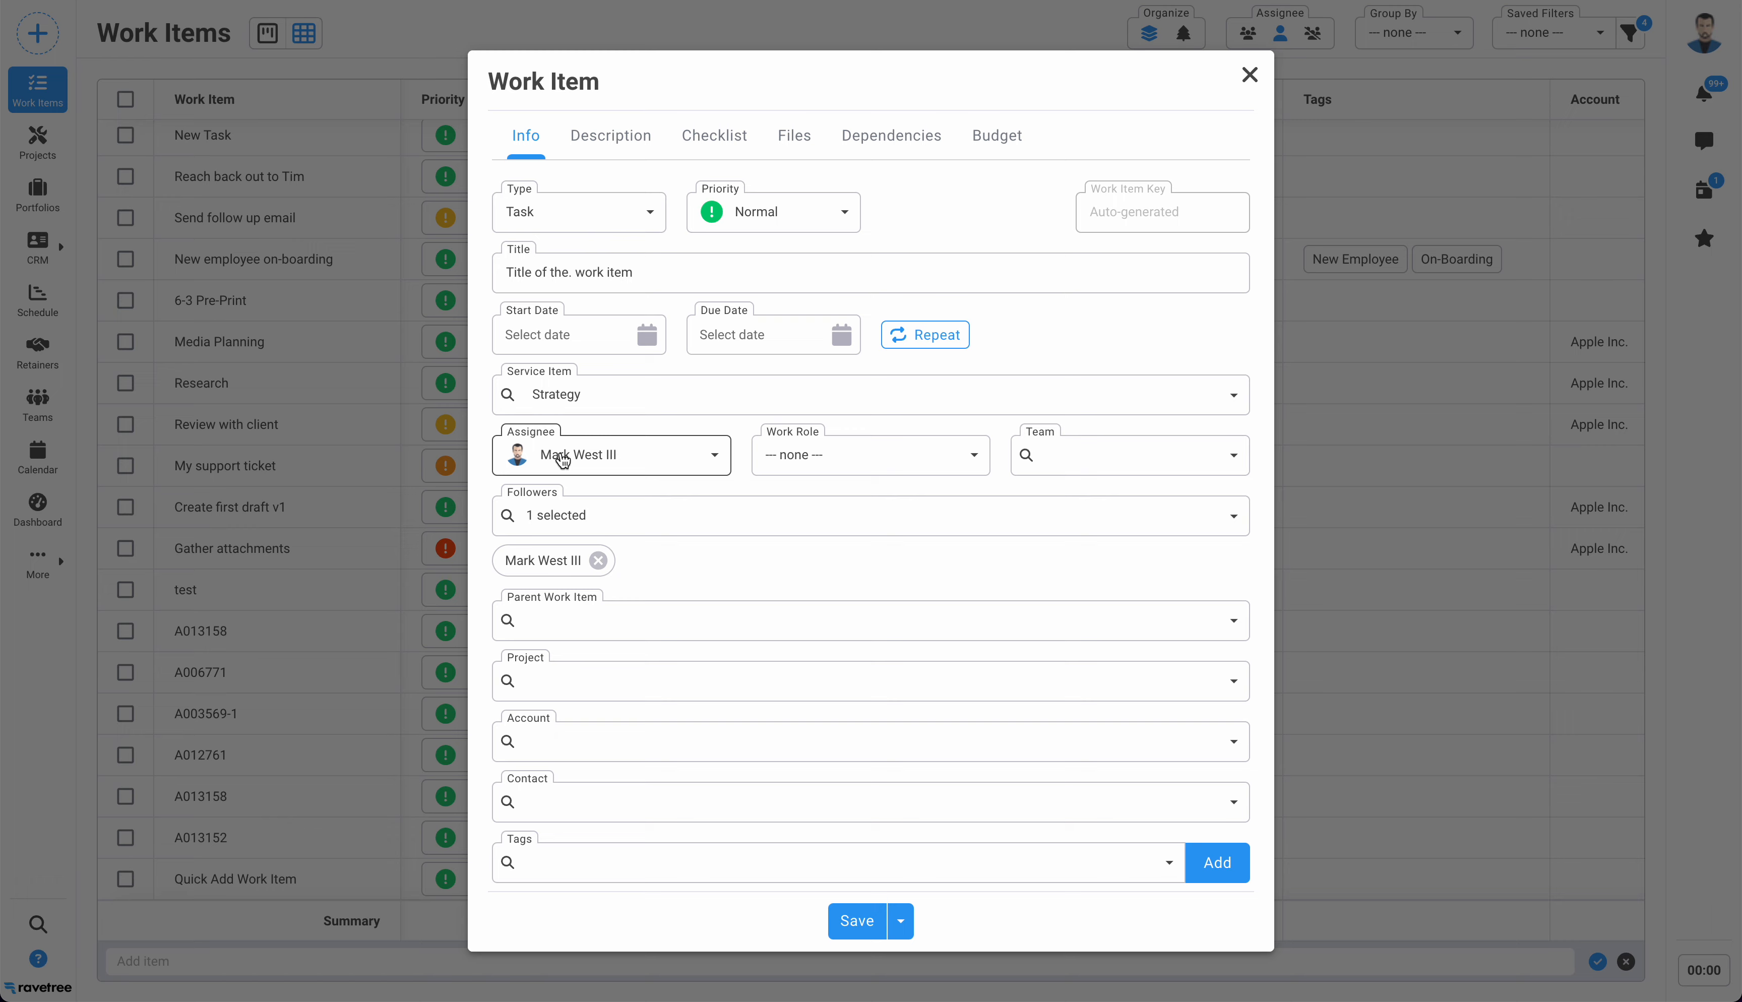
Reassign the work item to the team member who has the Designer work role
click(713, 454)
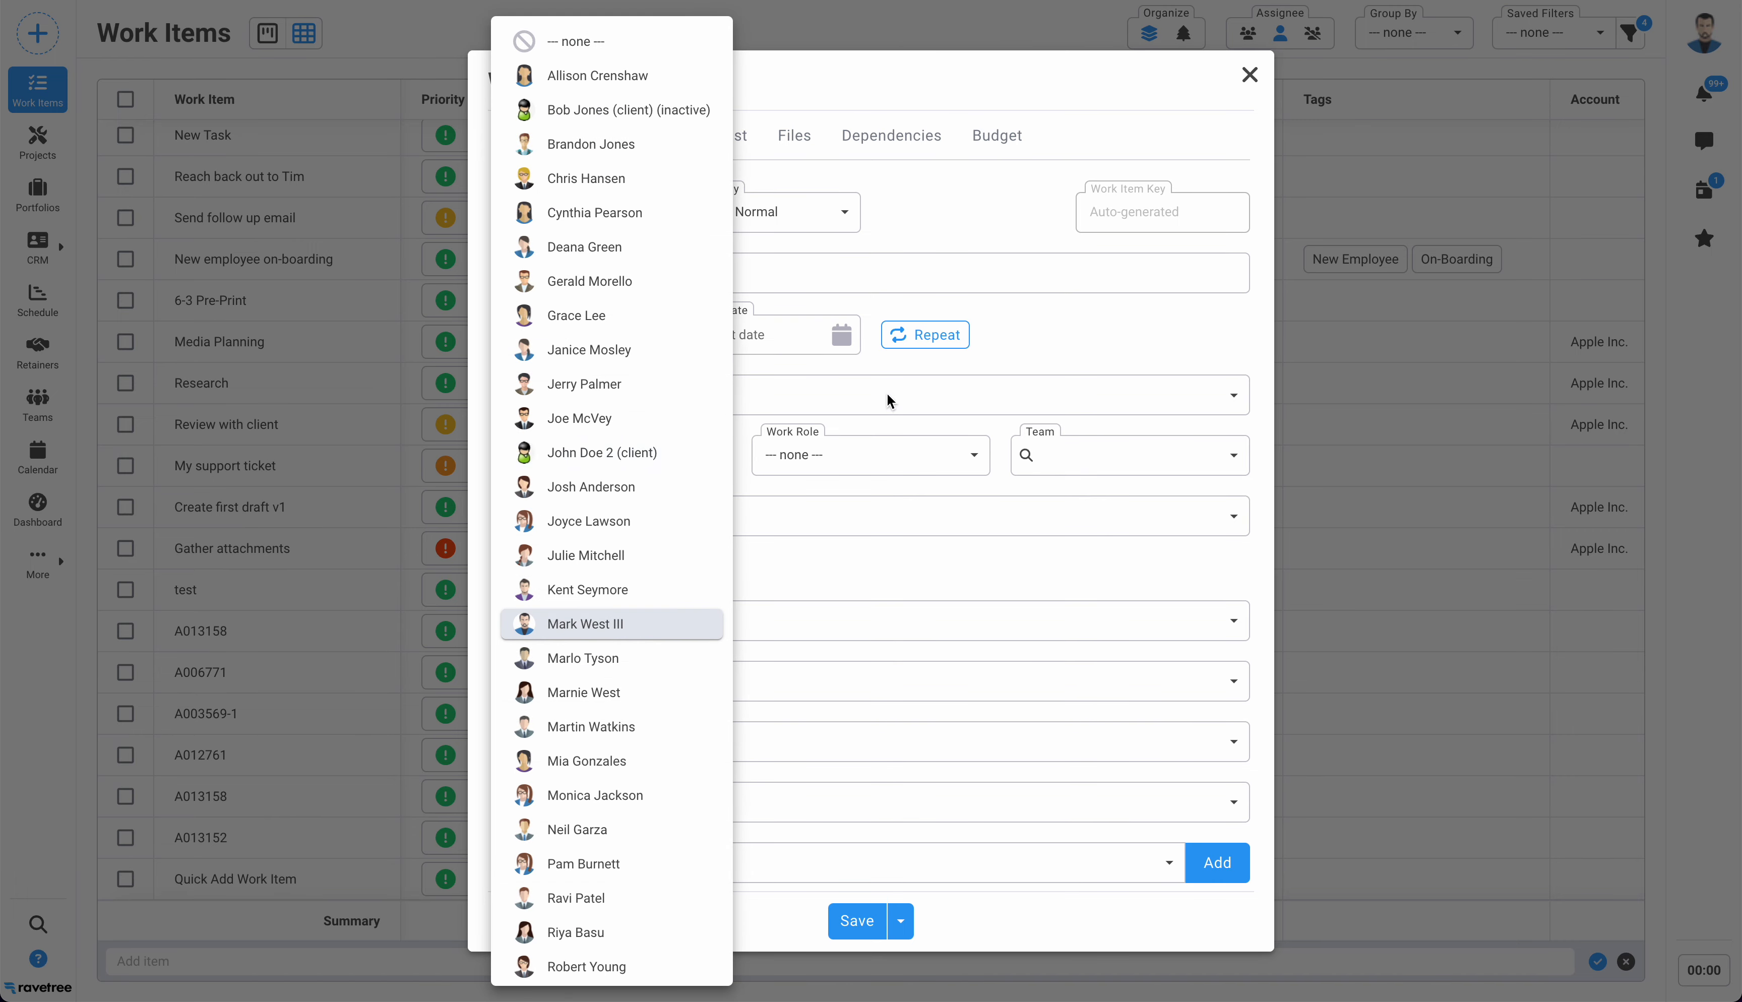
click(1035, 352)
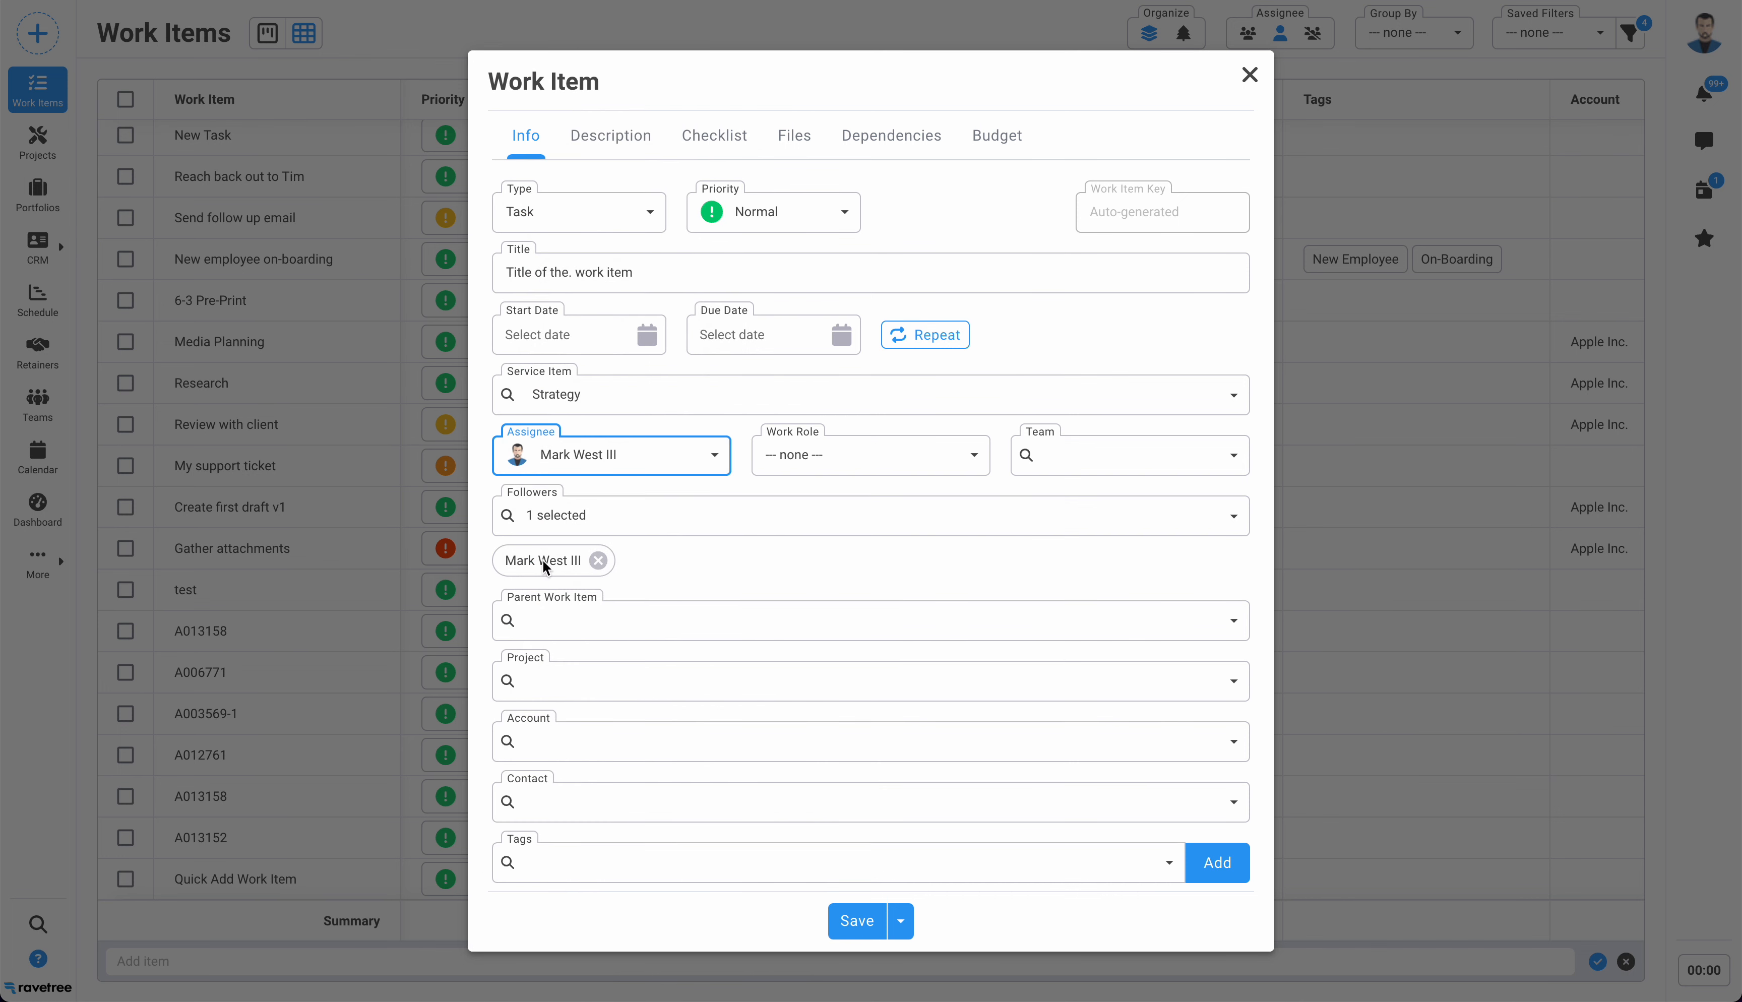
click(644, 564)
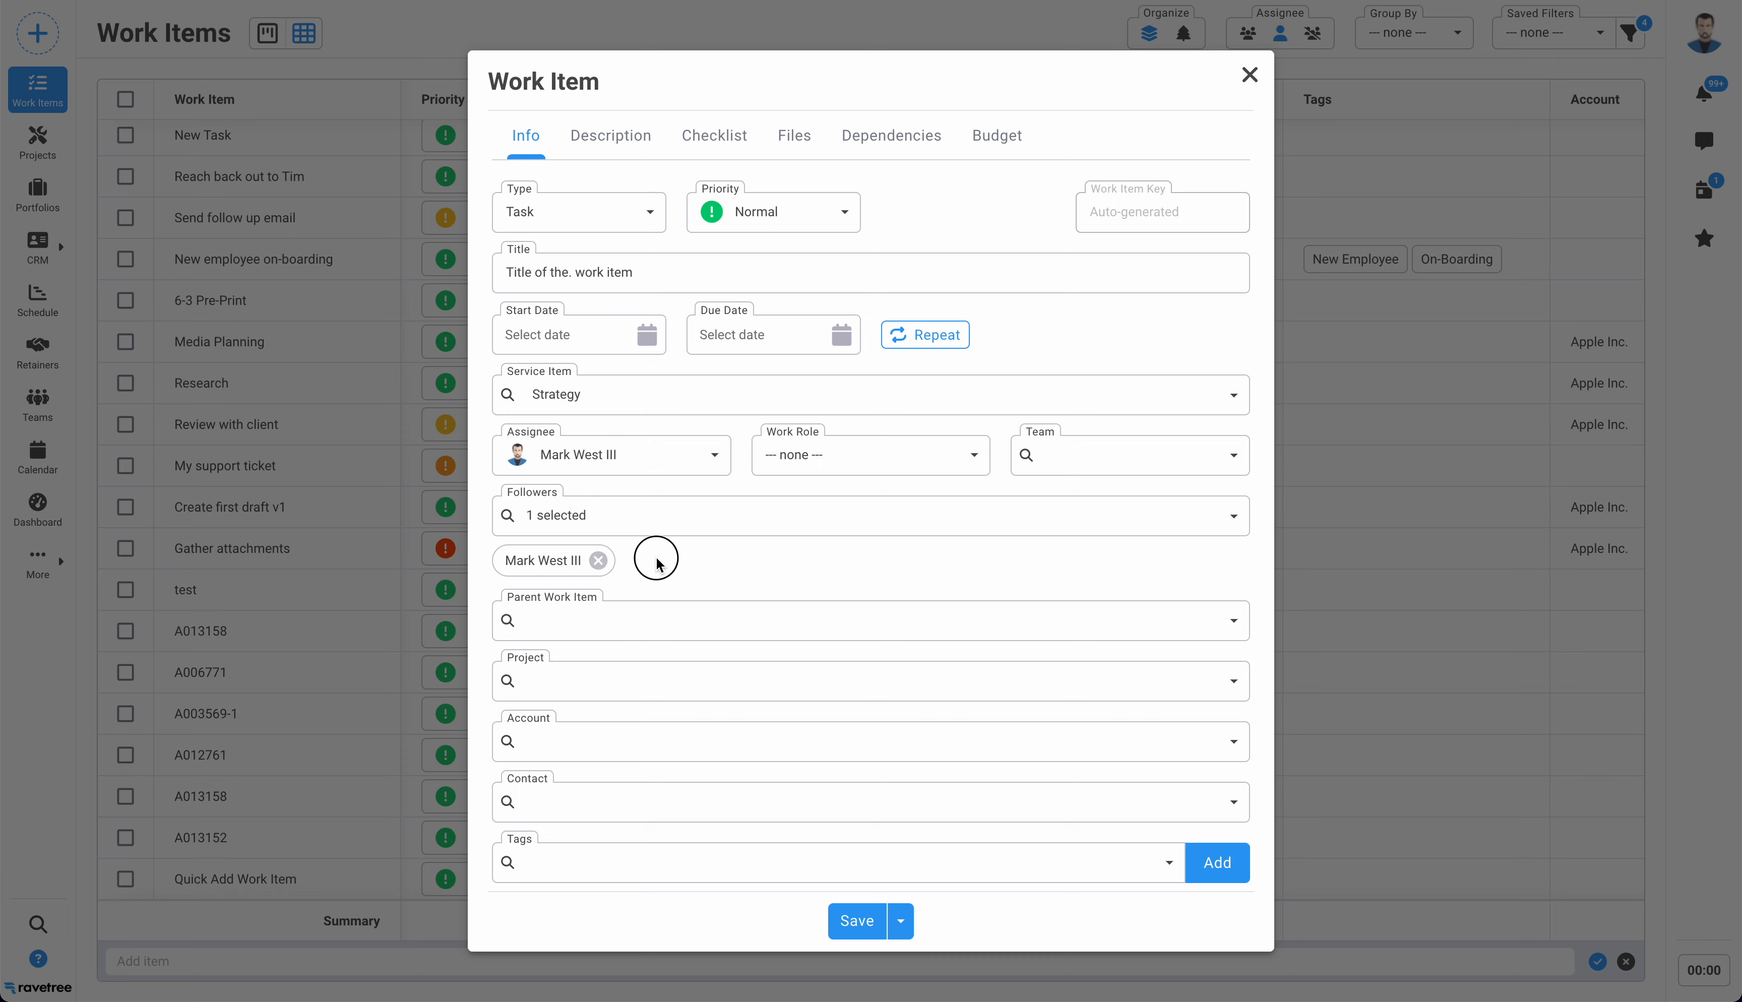
click(655, 469)
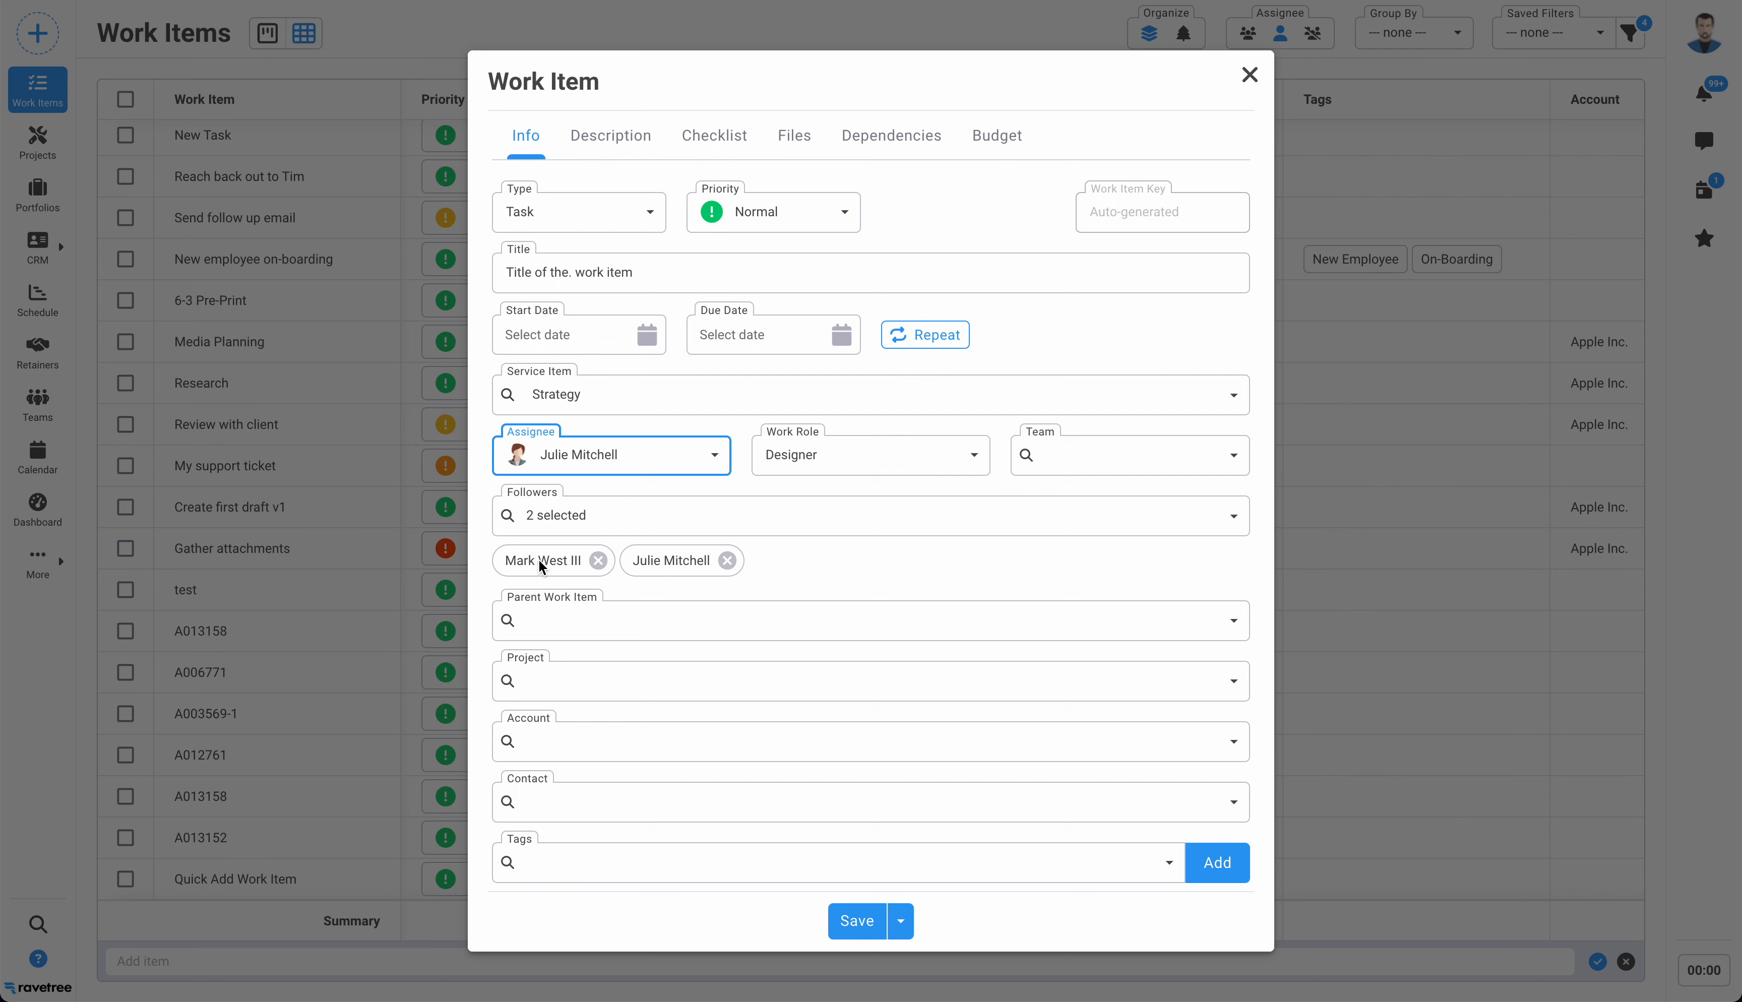
click(805, 563)
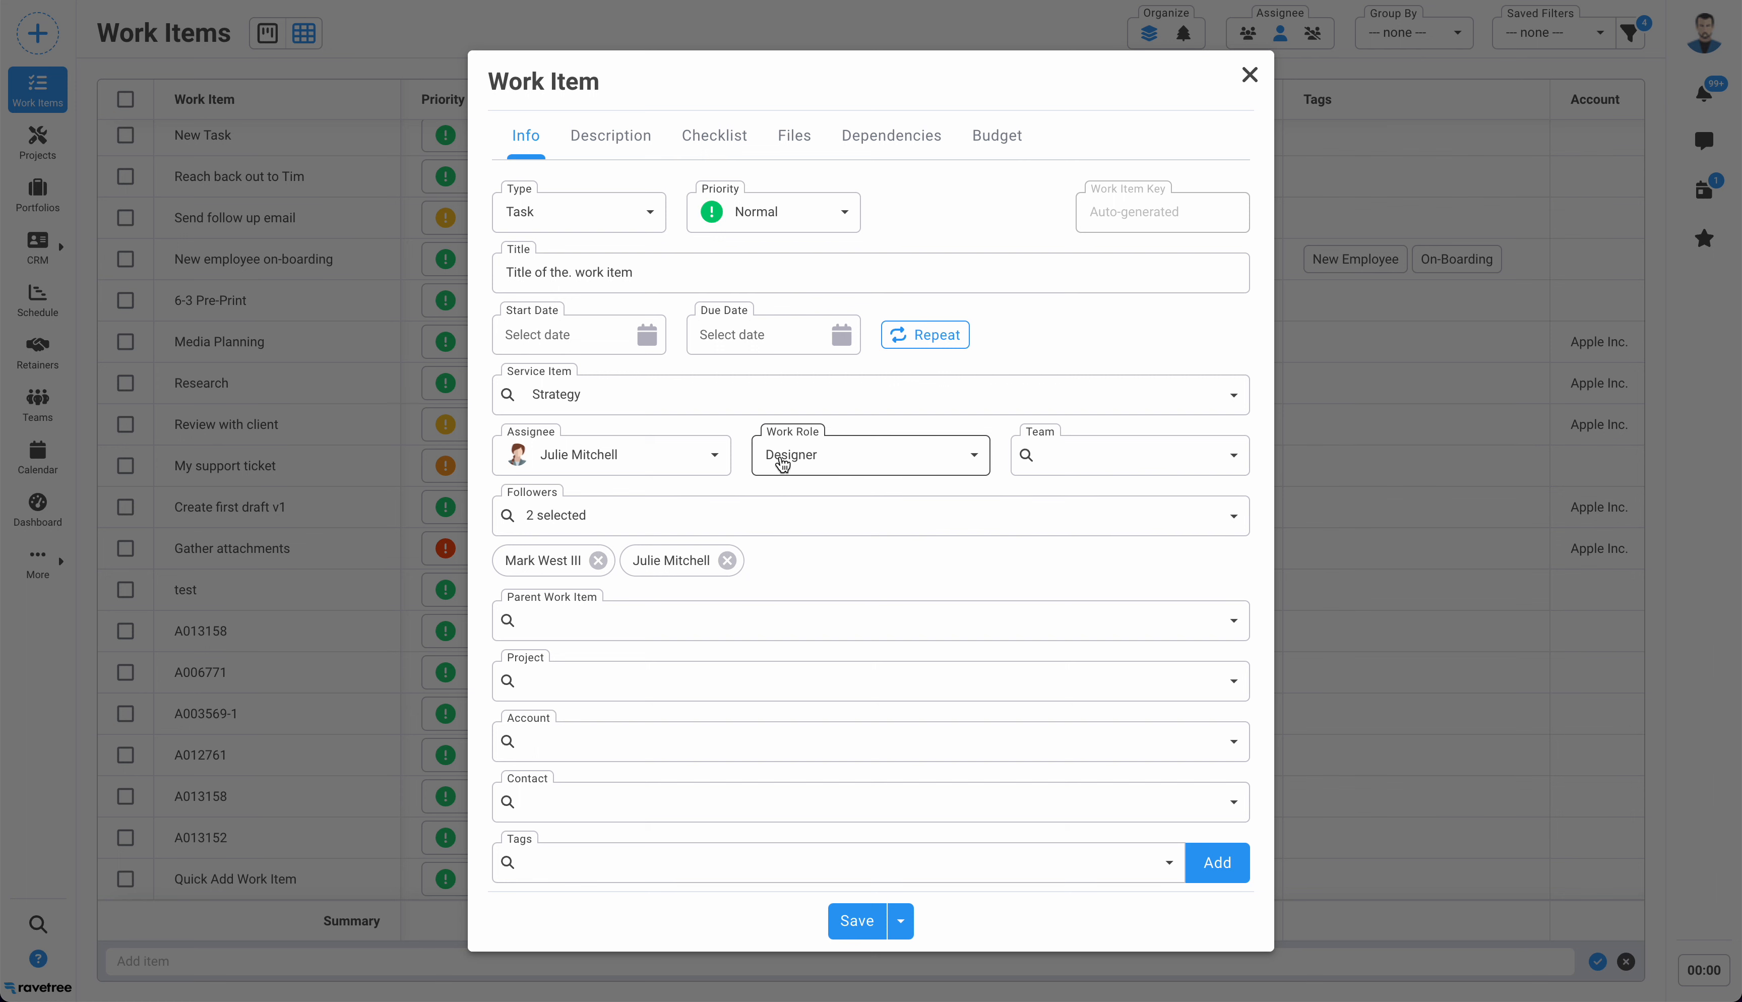
Check the work role options and set the work item's team to Product Team
click(852, 459)
click(1048, 335)
click(1232, 459)
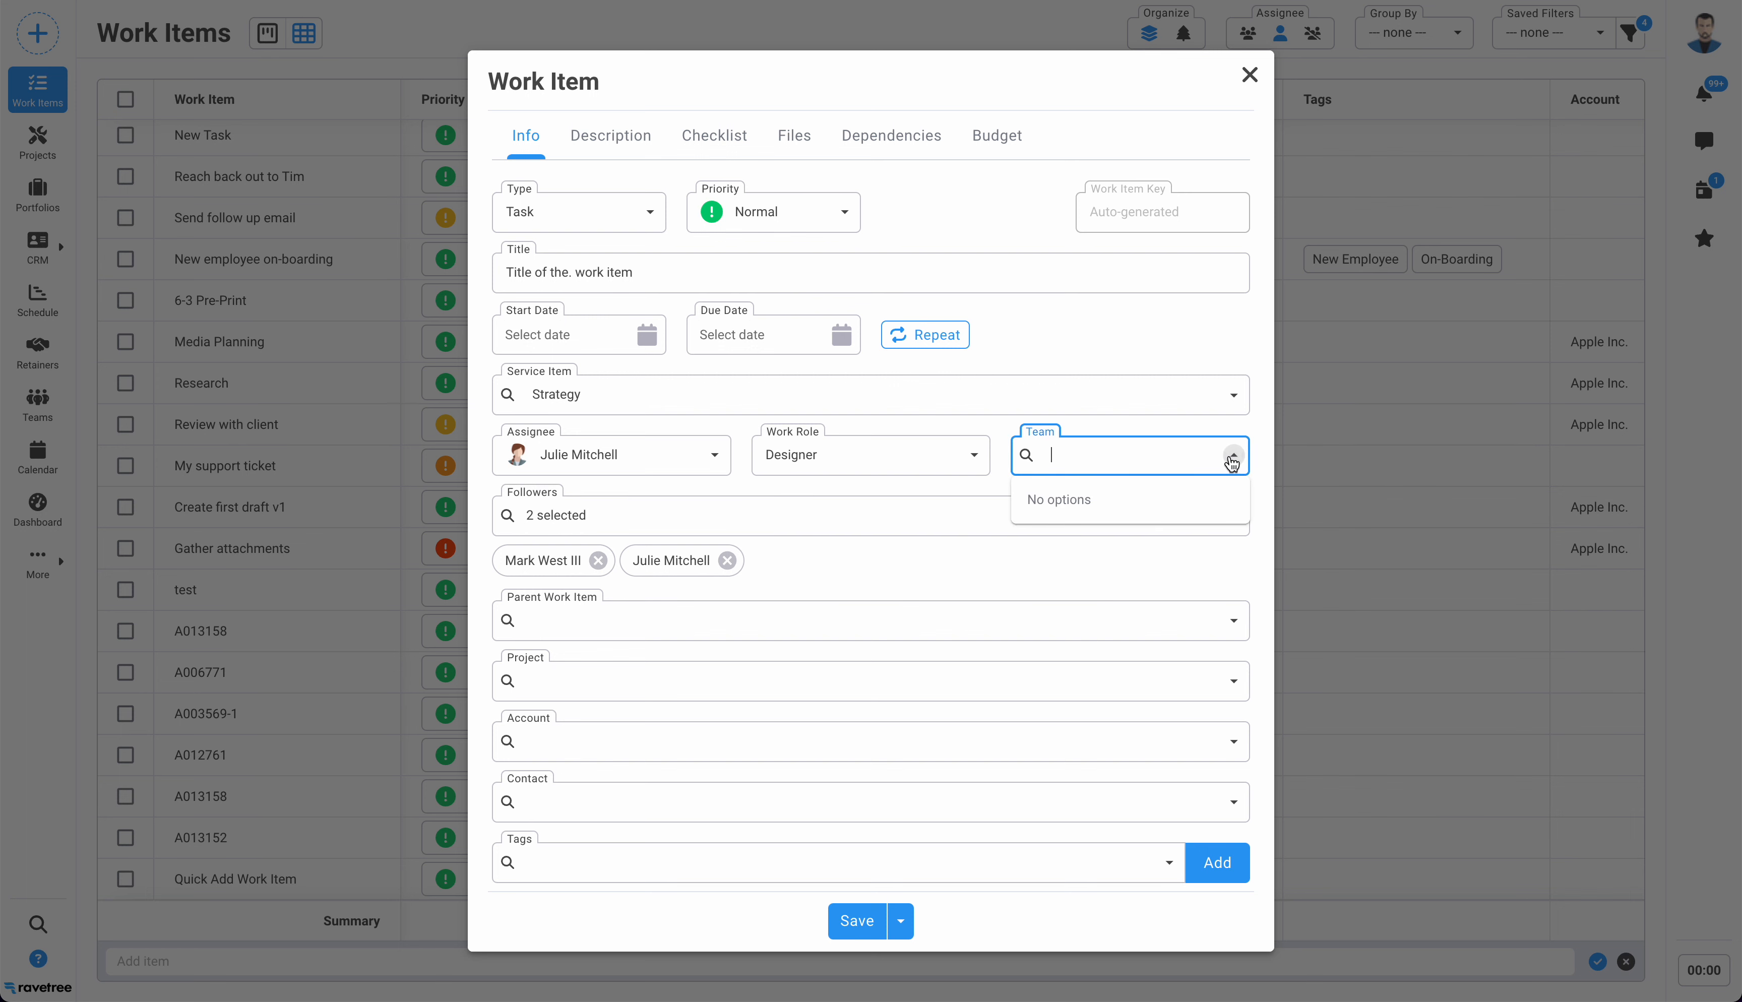
click(1086, 596)
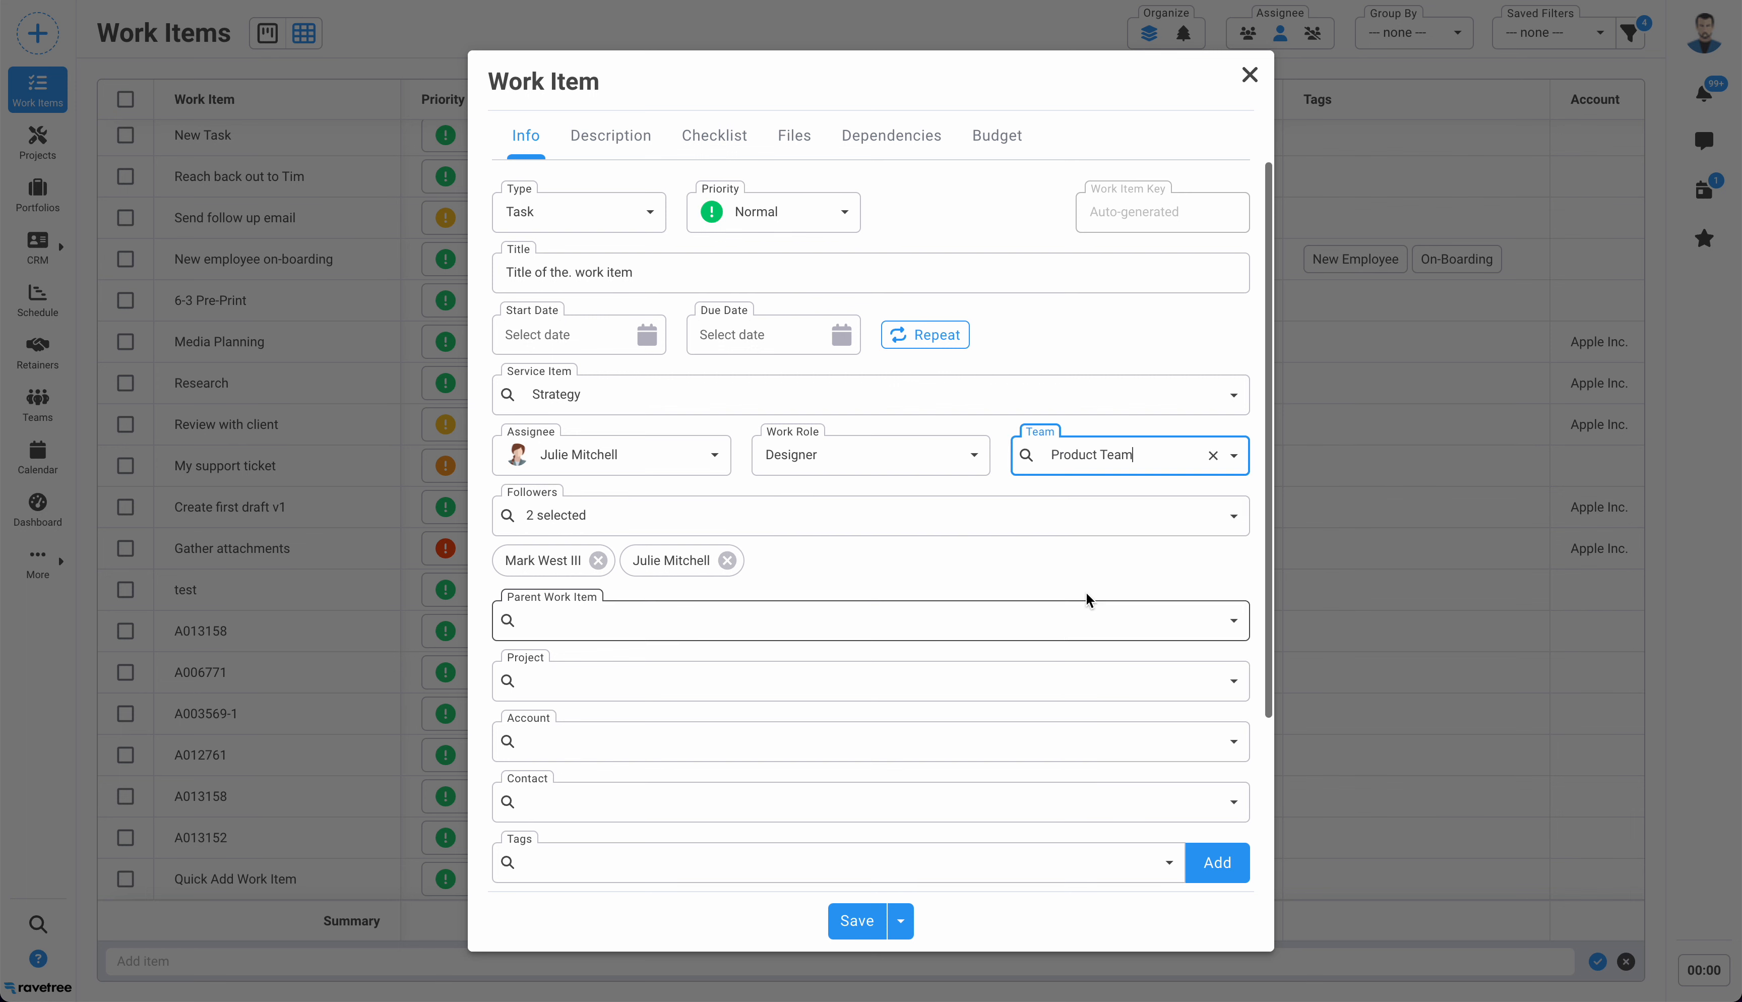
click(1092, 339)
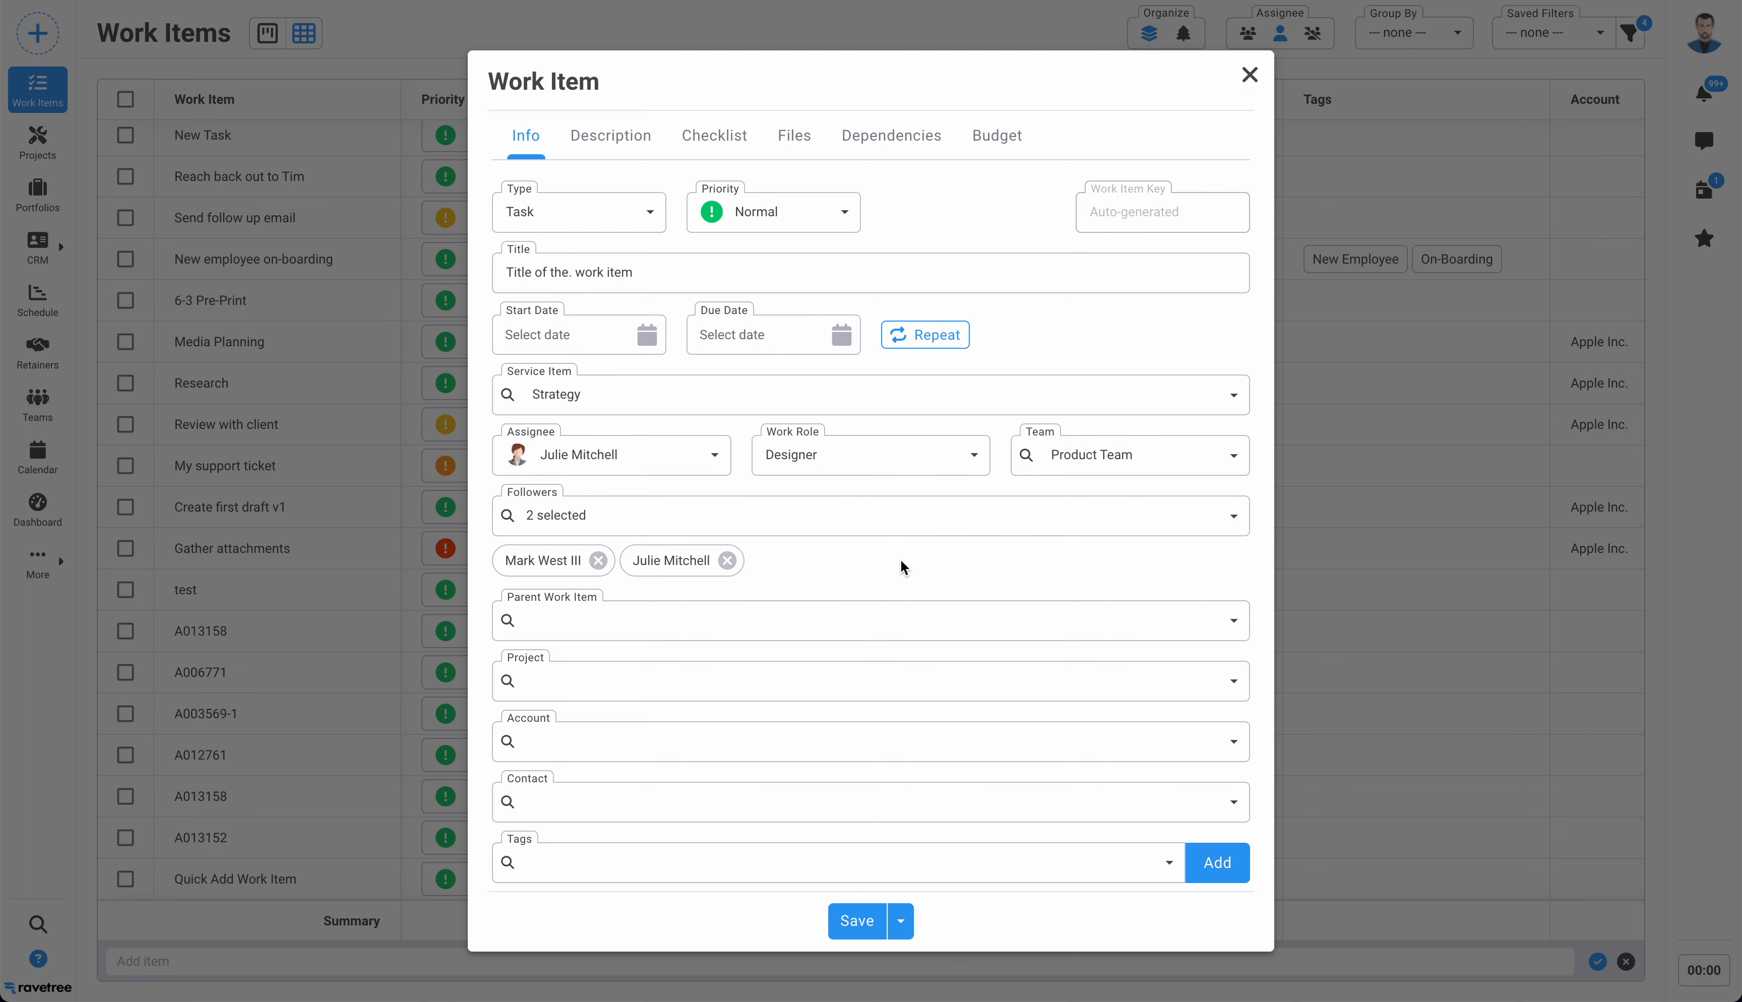
Examine the parent work item, project, account, contact, tags and custom fields of the work item form
scroll(888, 577, down, 2)
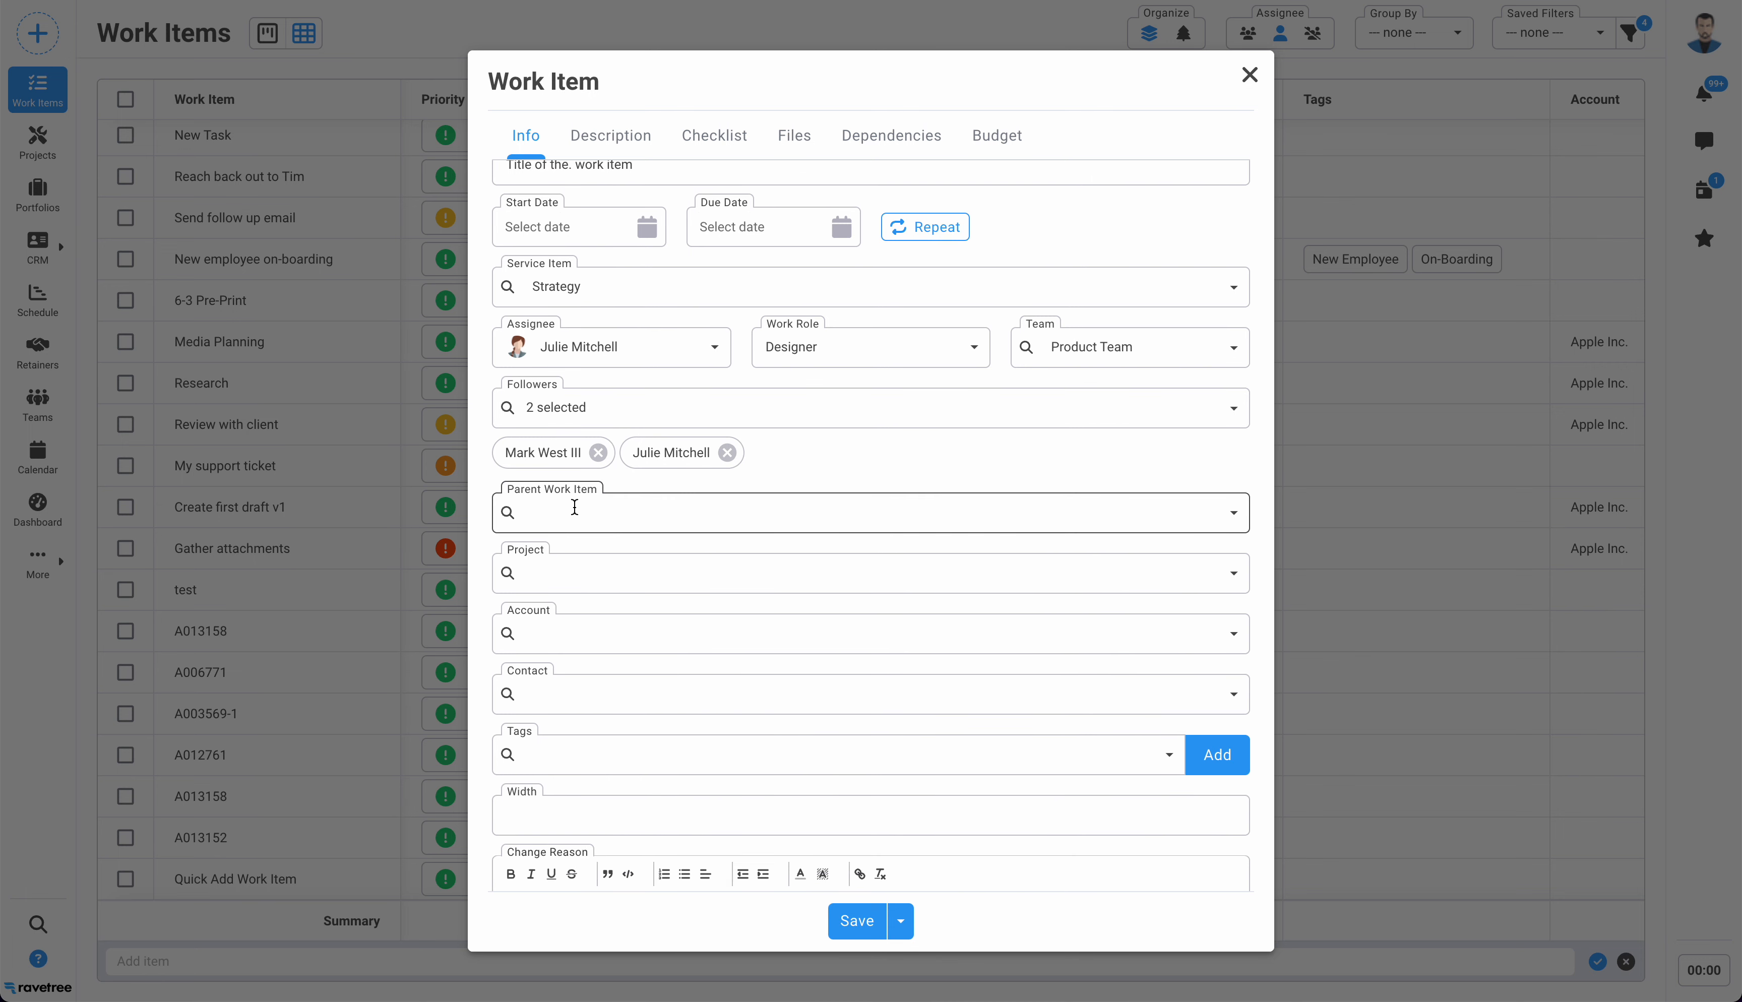
scroll(626, 515, up, 1)
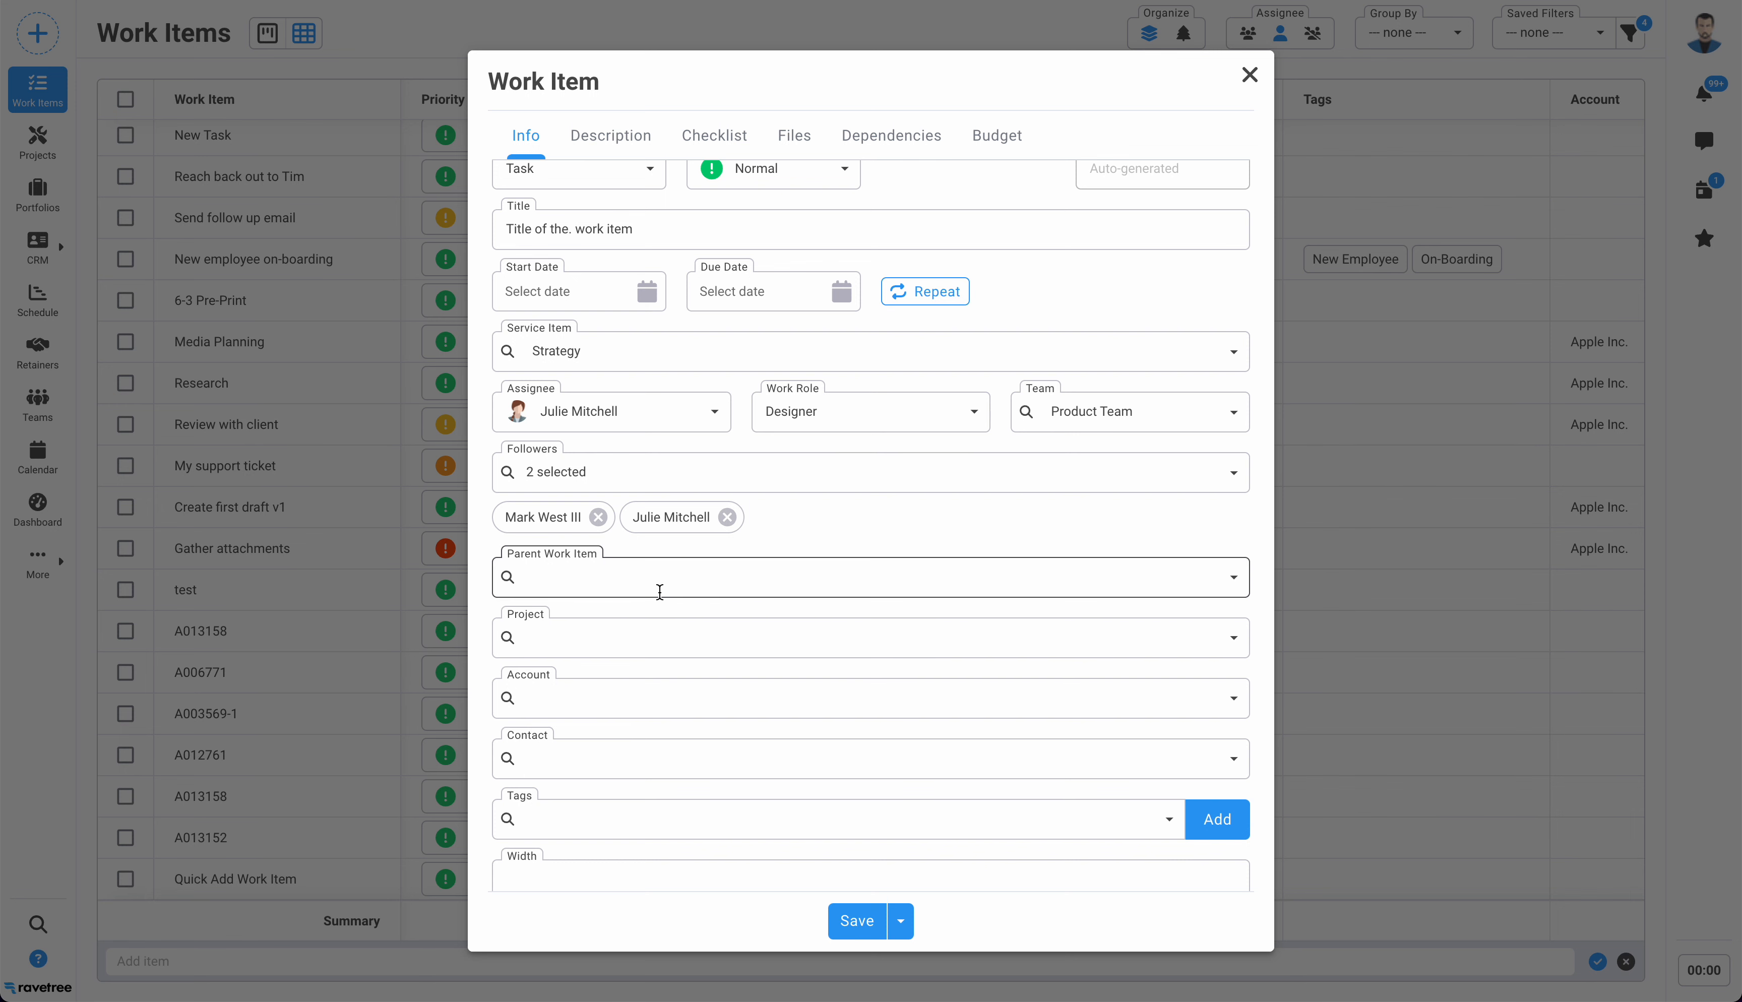
click(615, 577)
click(871, 509)
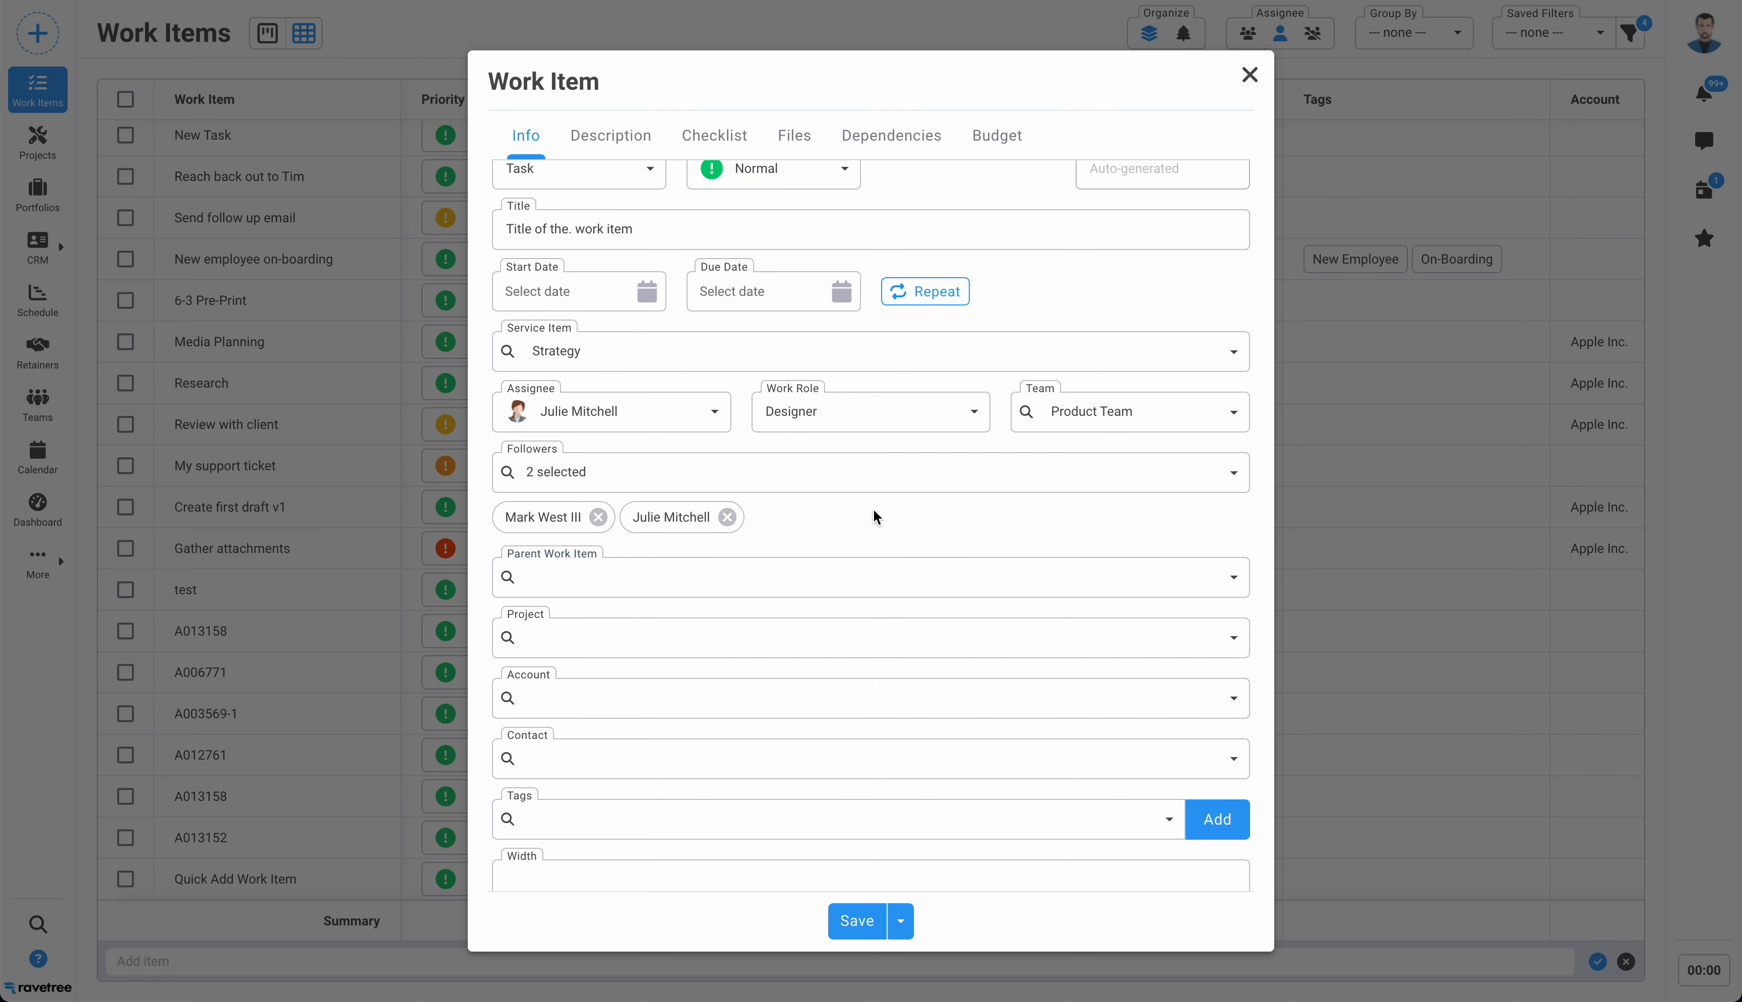
scroll(869, 523, down, 2)
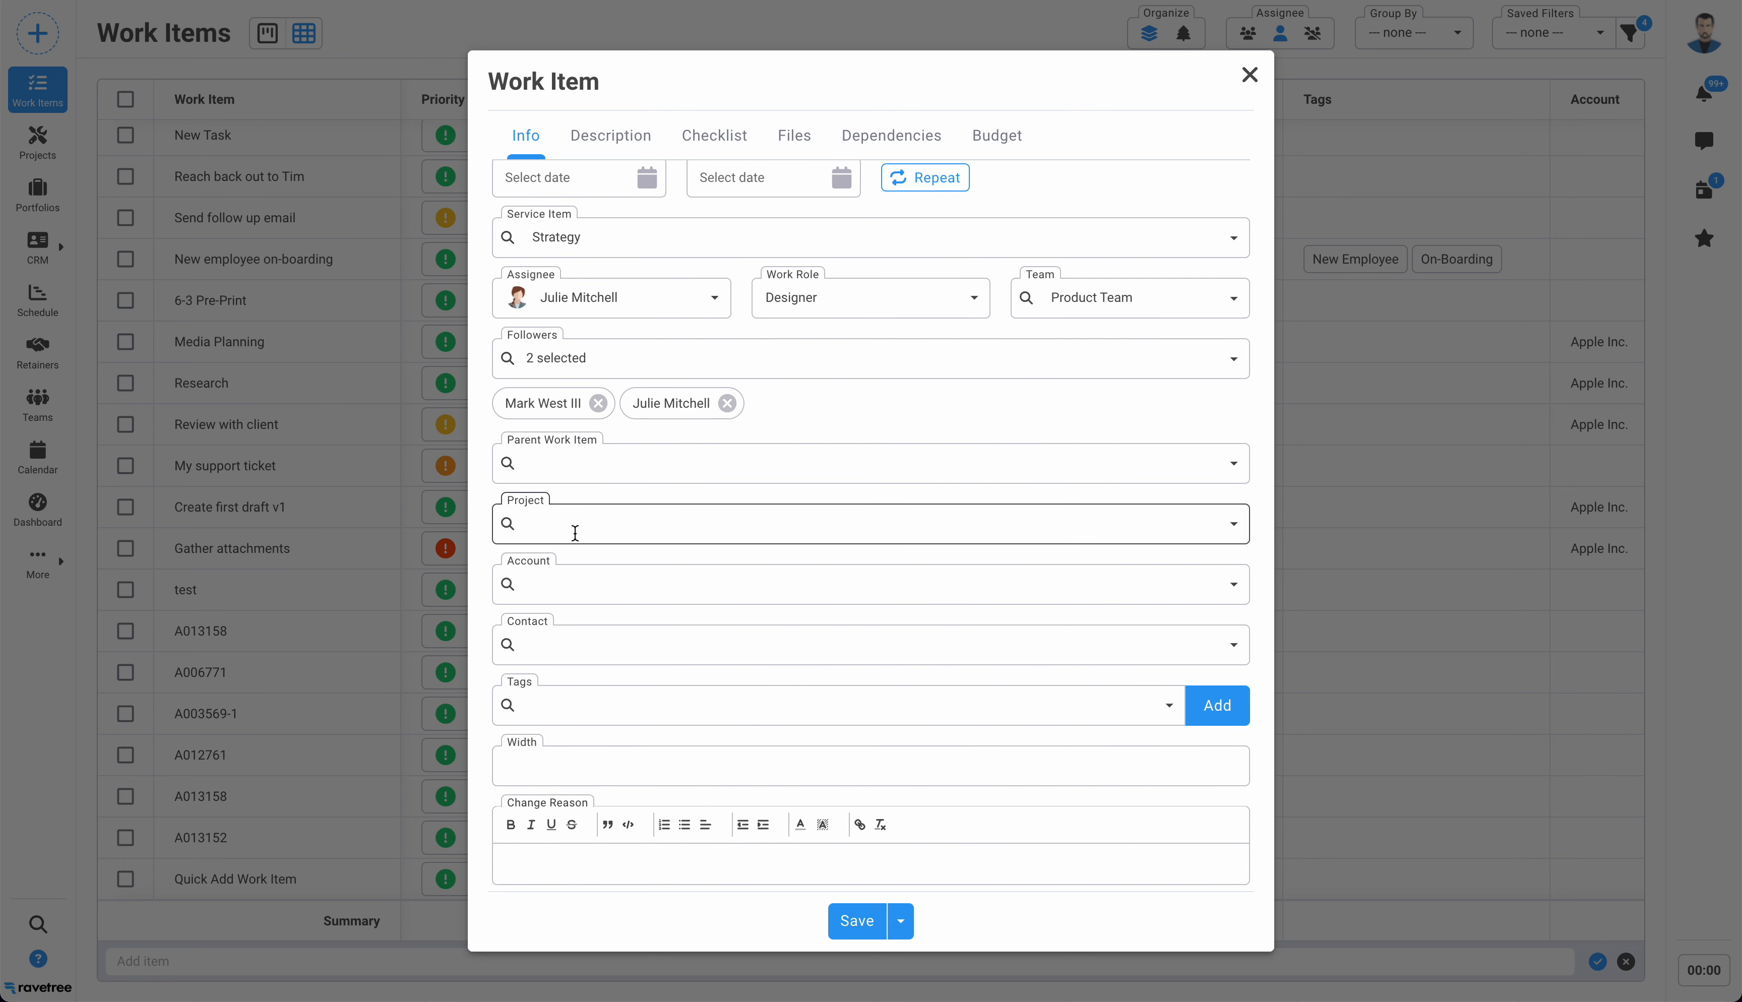
click(564, 581)
click(667, 539)
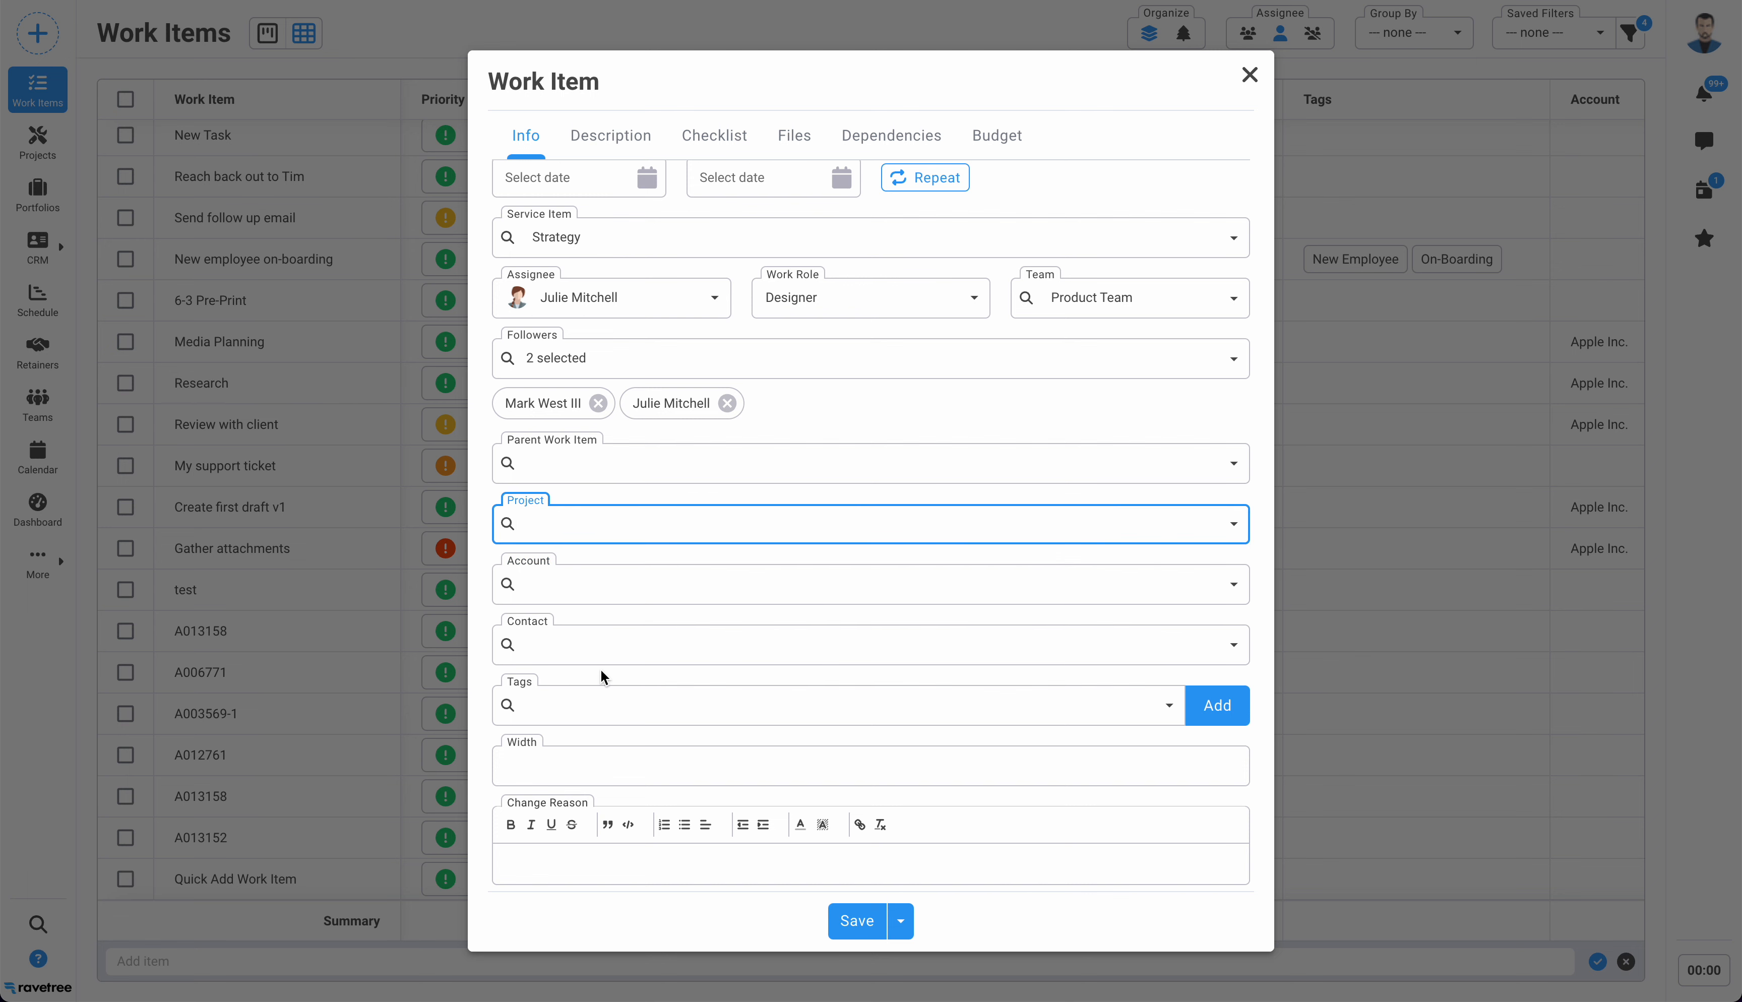
scroll(731, 671, down, 1)
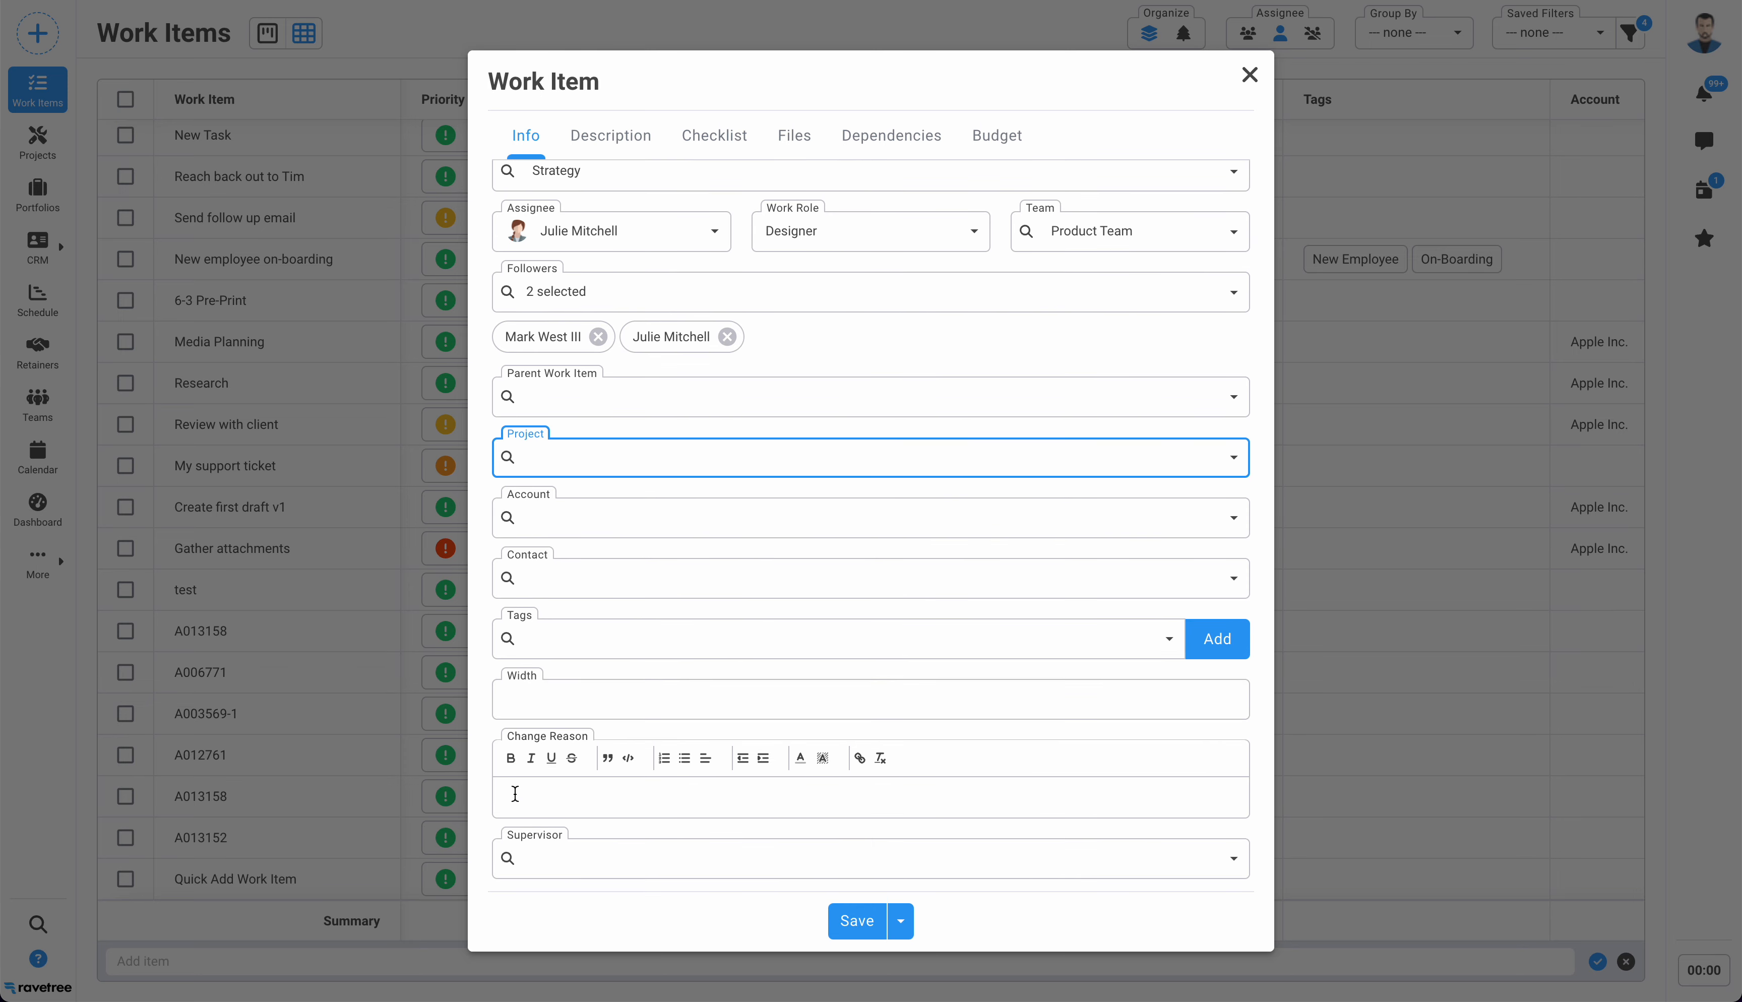
scroll(666, 778, up, 3)
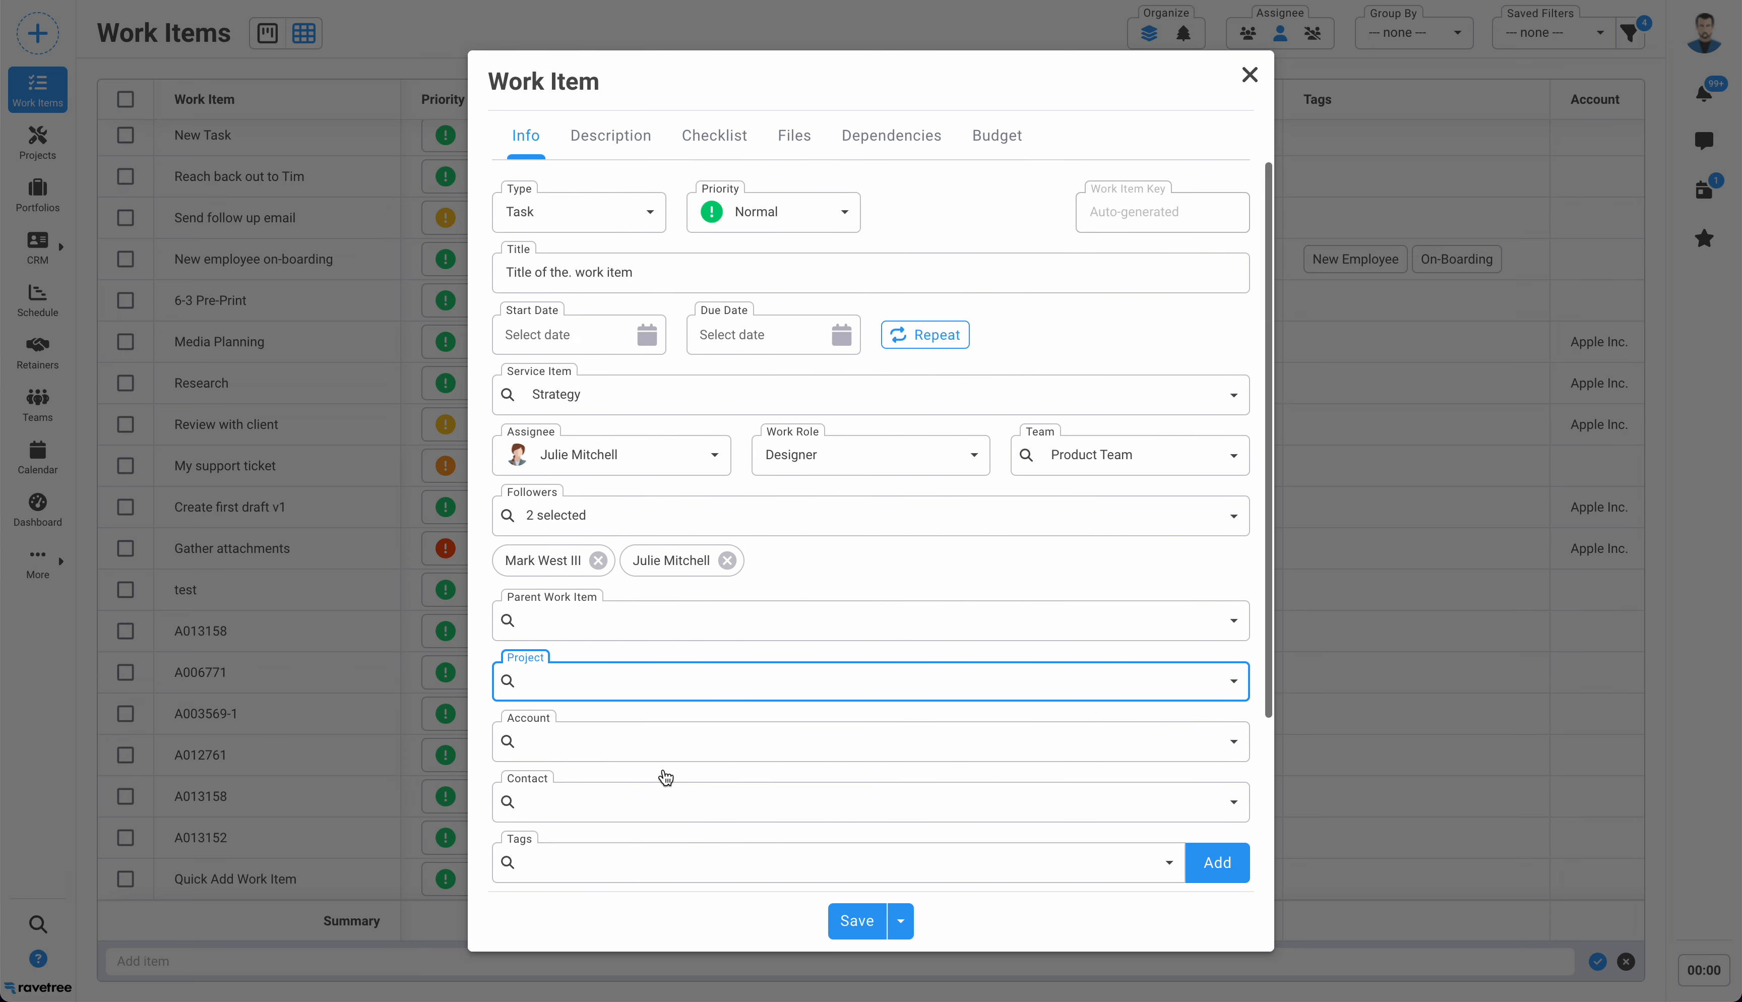
Enter the work item's description as five lines: asdf, sadf, sdf, sadf, asdf
click(612, 139)
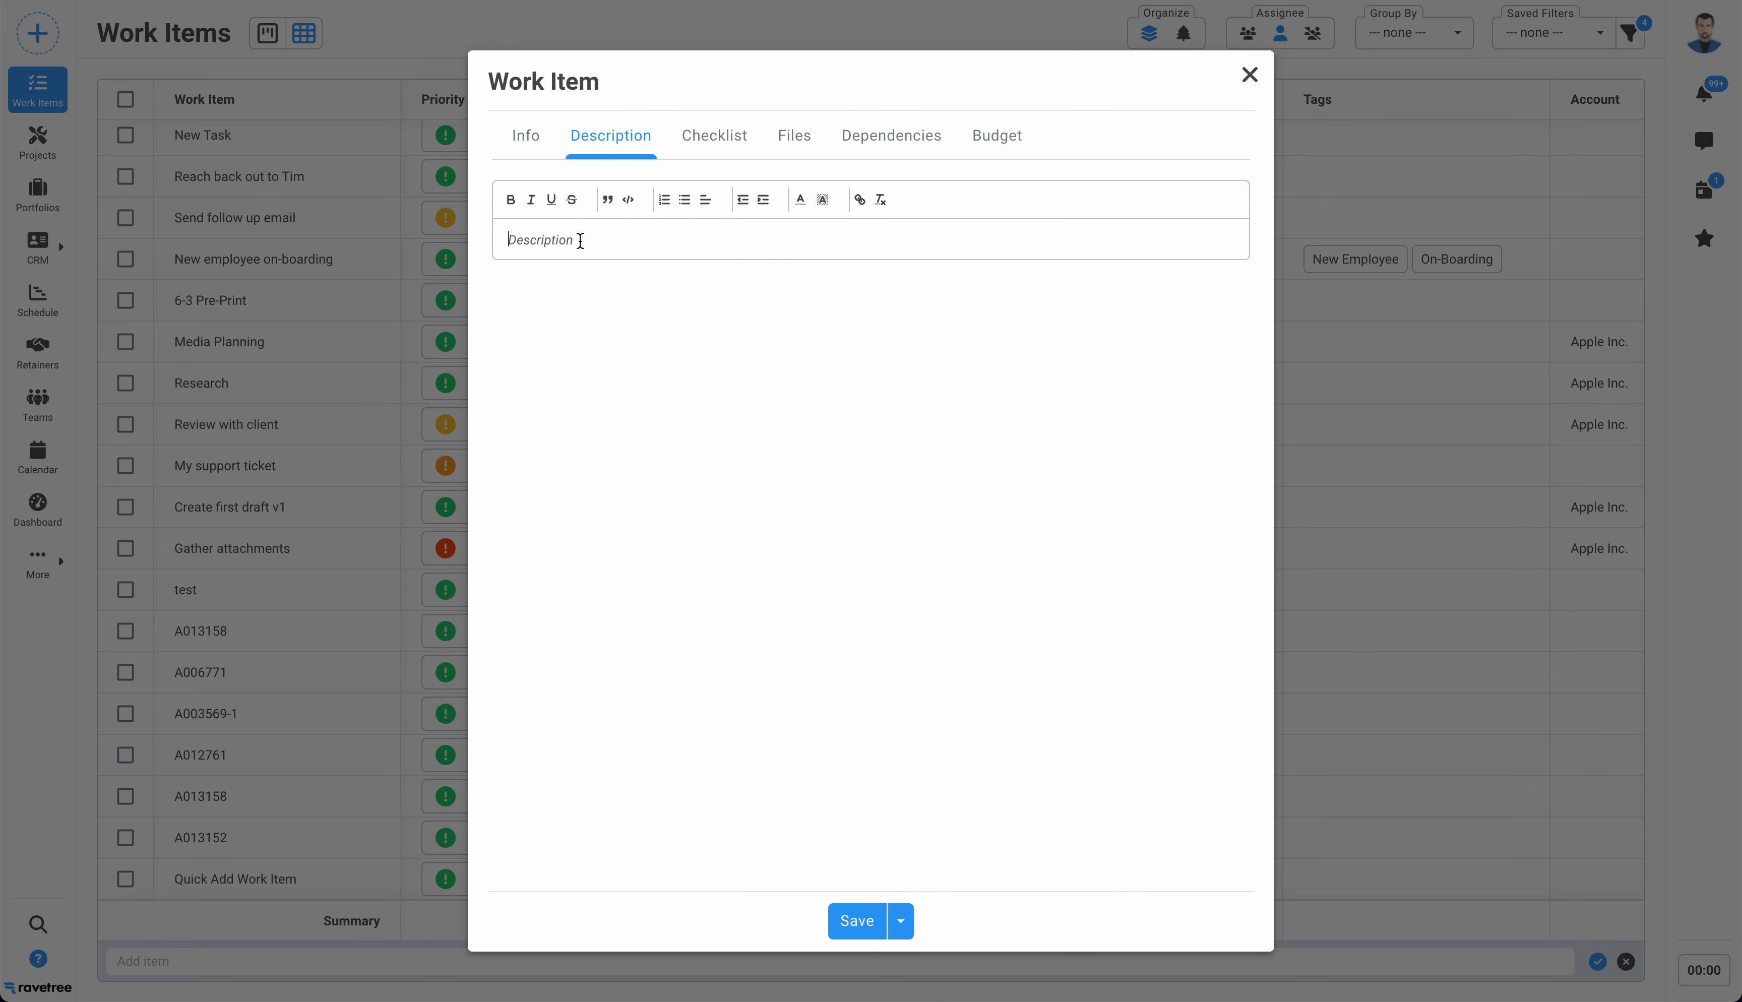
text(asdf sadf sdf sadf asdf)
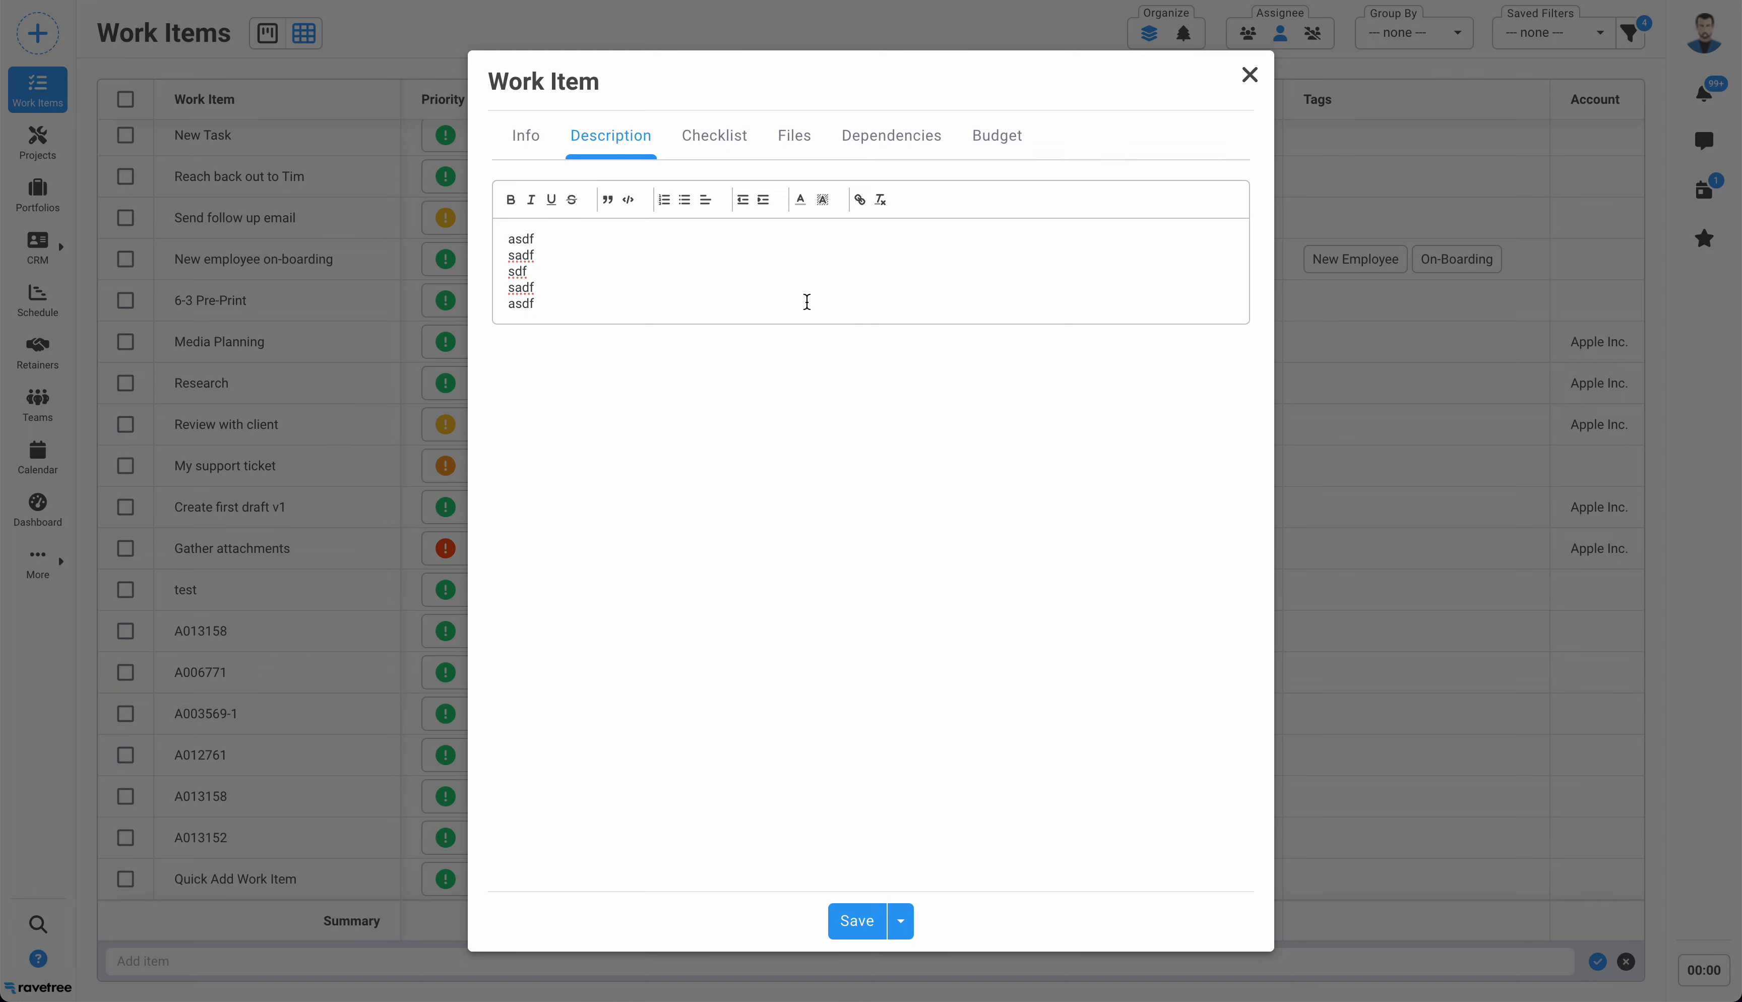
Add three entries to the work item's checklist: Item 1, Item 2 and Item 3
click(708, 138)
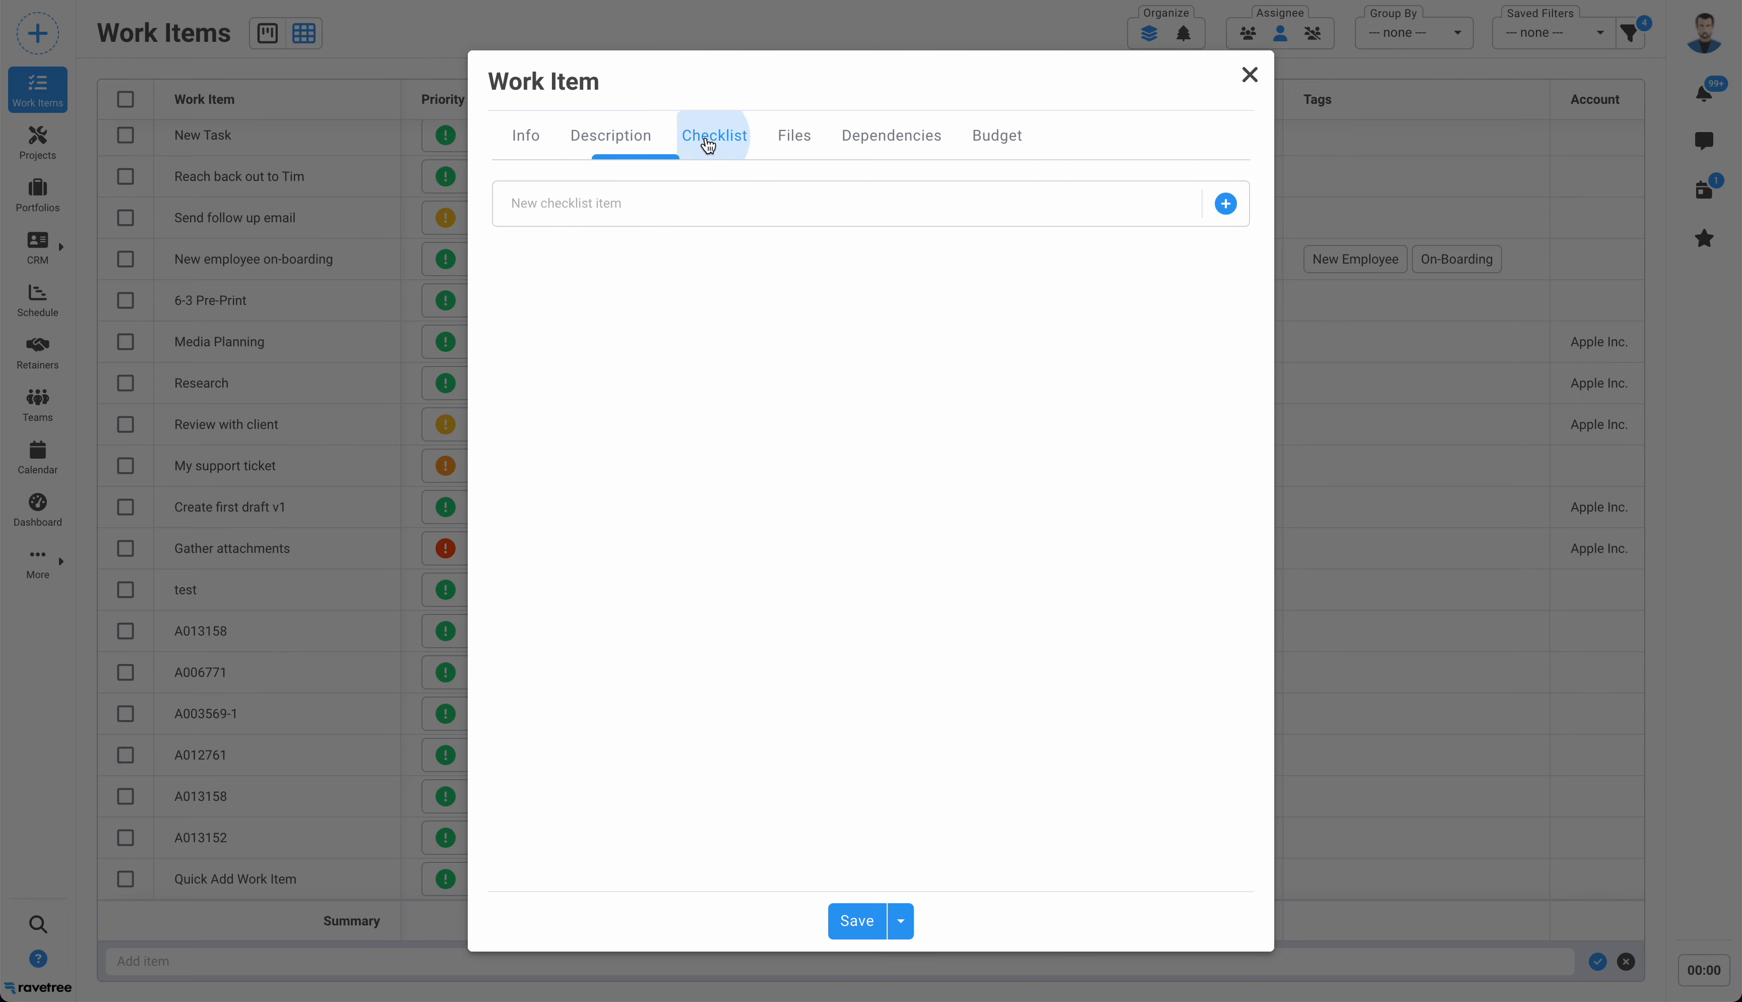
click(585, 204)
text(Item )
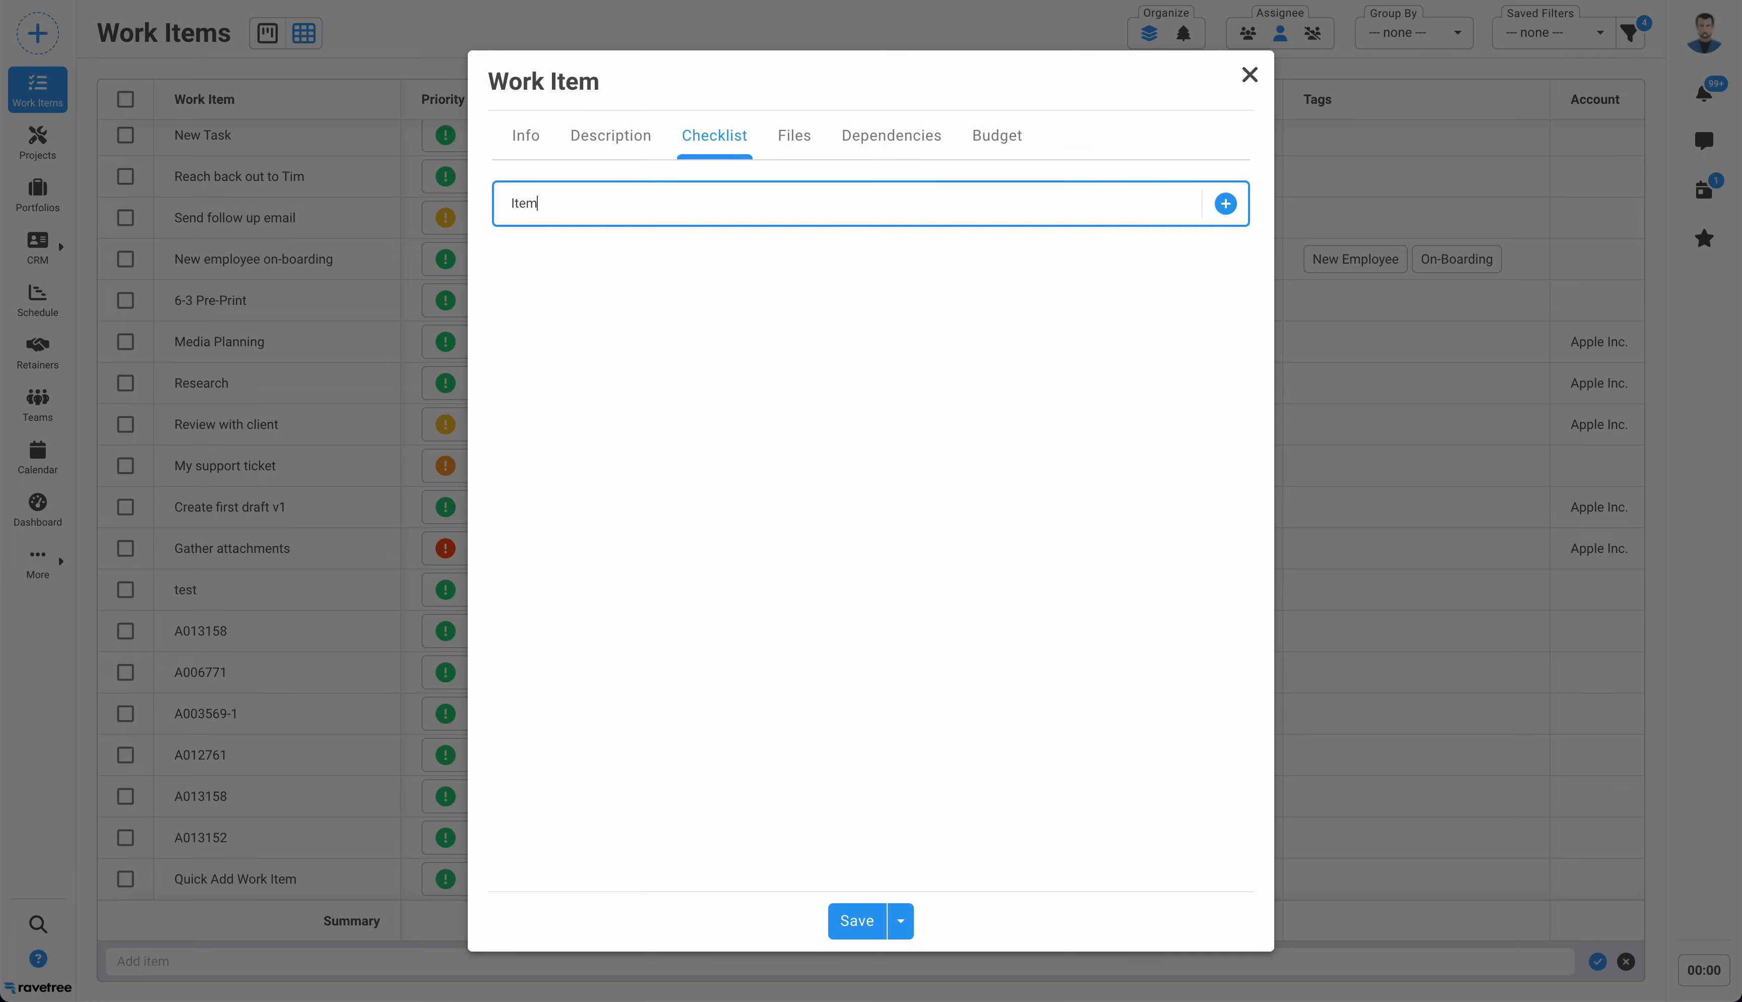
text(1)
key(Return)
text(Item)
key(BackSpace)
key(BackSpace)
key(BackSpace)
text(em 1)
key(BackSpace)
text(2)
key(Return)
text(Item 2)
key(BackSpace)
text(3)
key(Return)
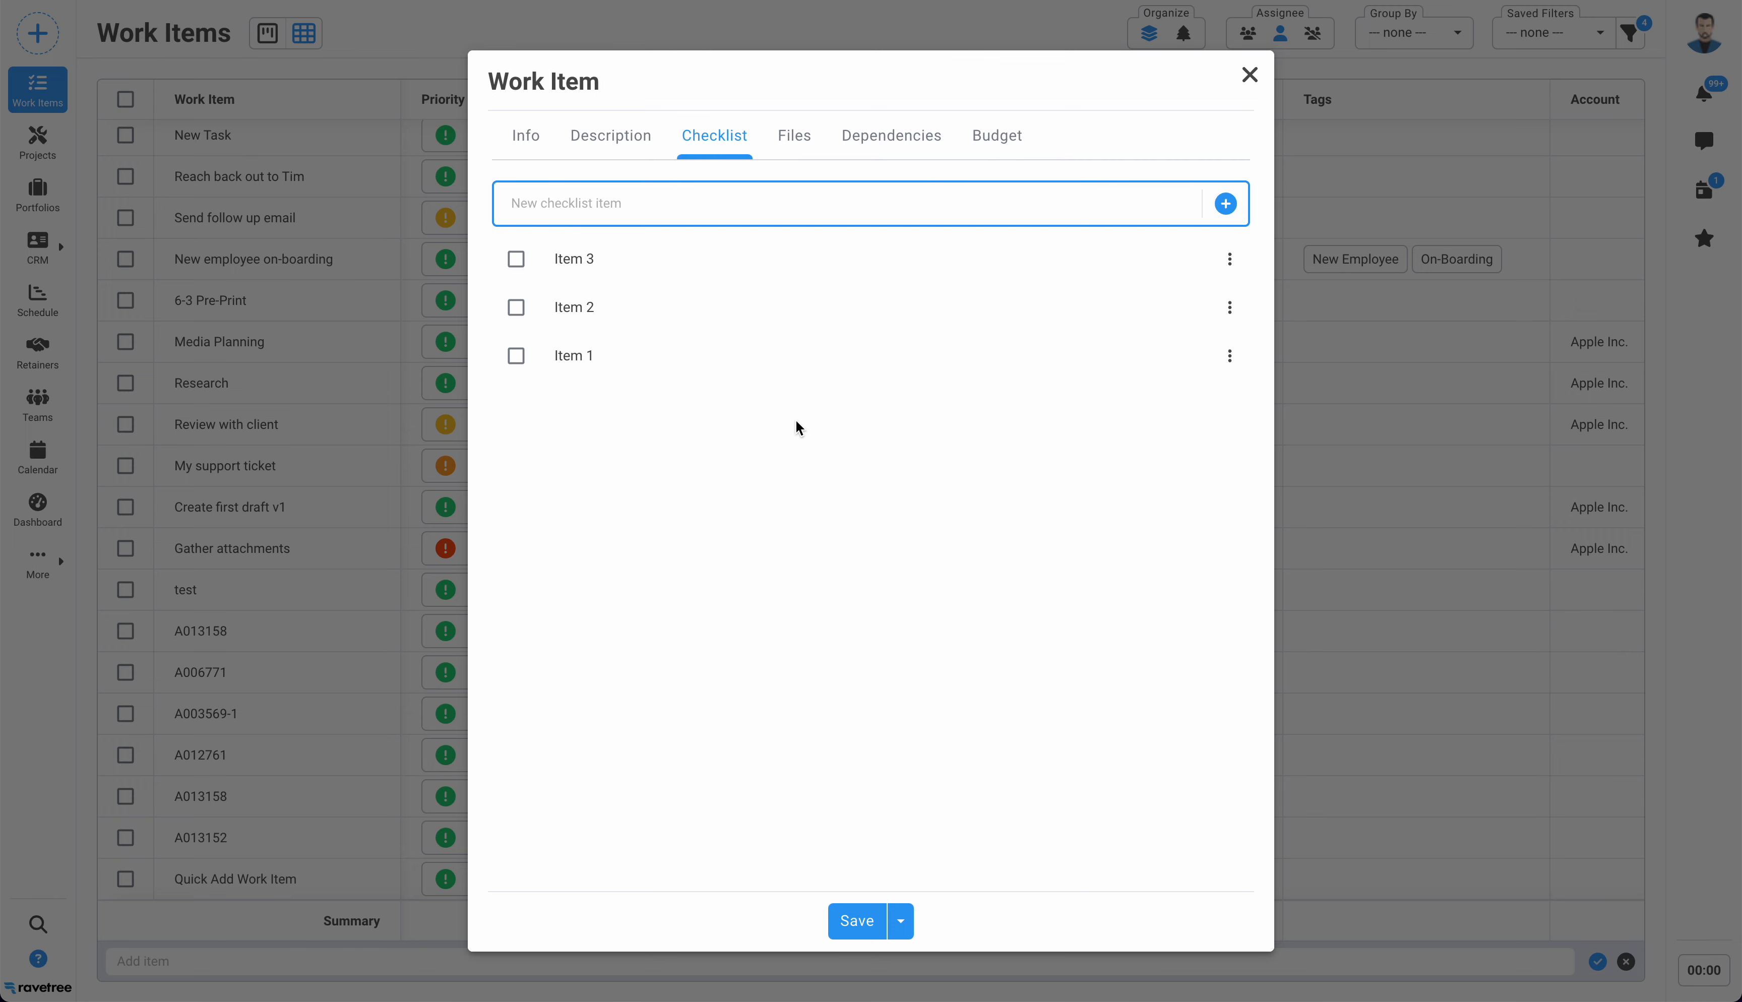
Reorder the checklist so that Item 1 comes first, followed by Item 2 and Item 3
drag(680, 354, 673, 265)
drag(634, 338, 634, 292)
Examine the work item's file upload options and its predecessor and successor dependencies, and open its budget settings
click(797, 131)
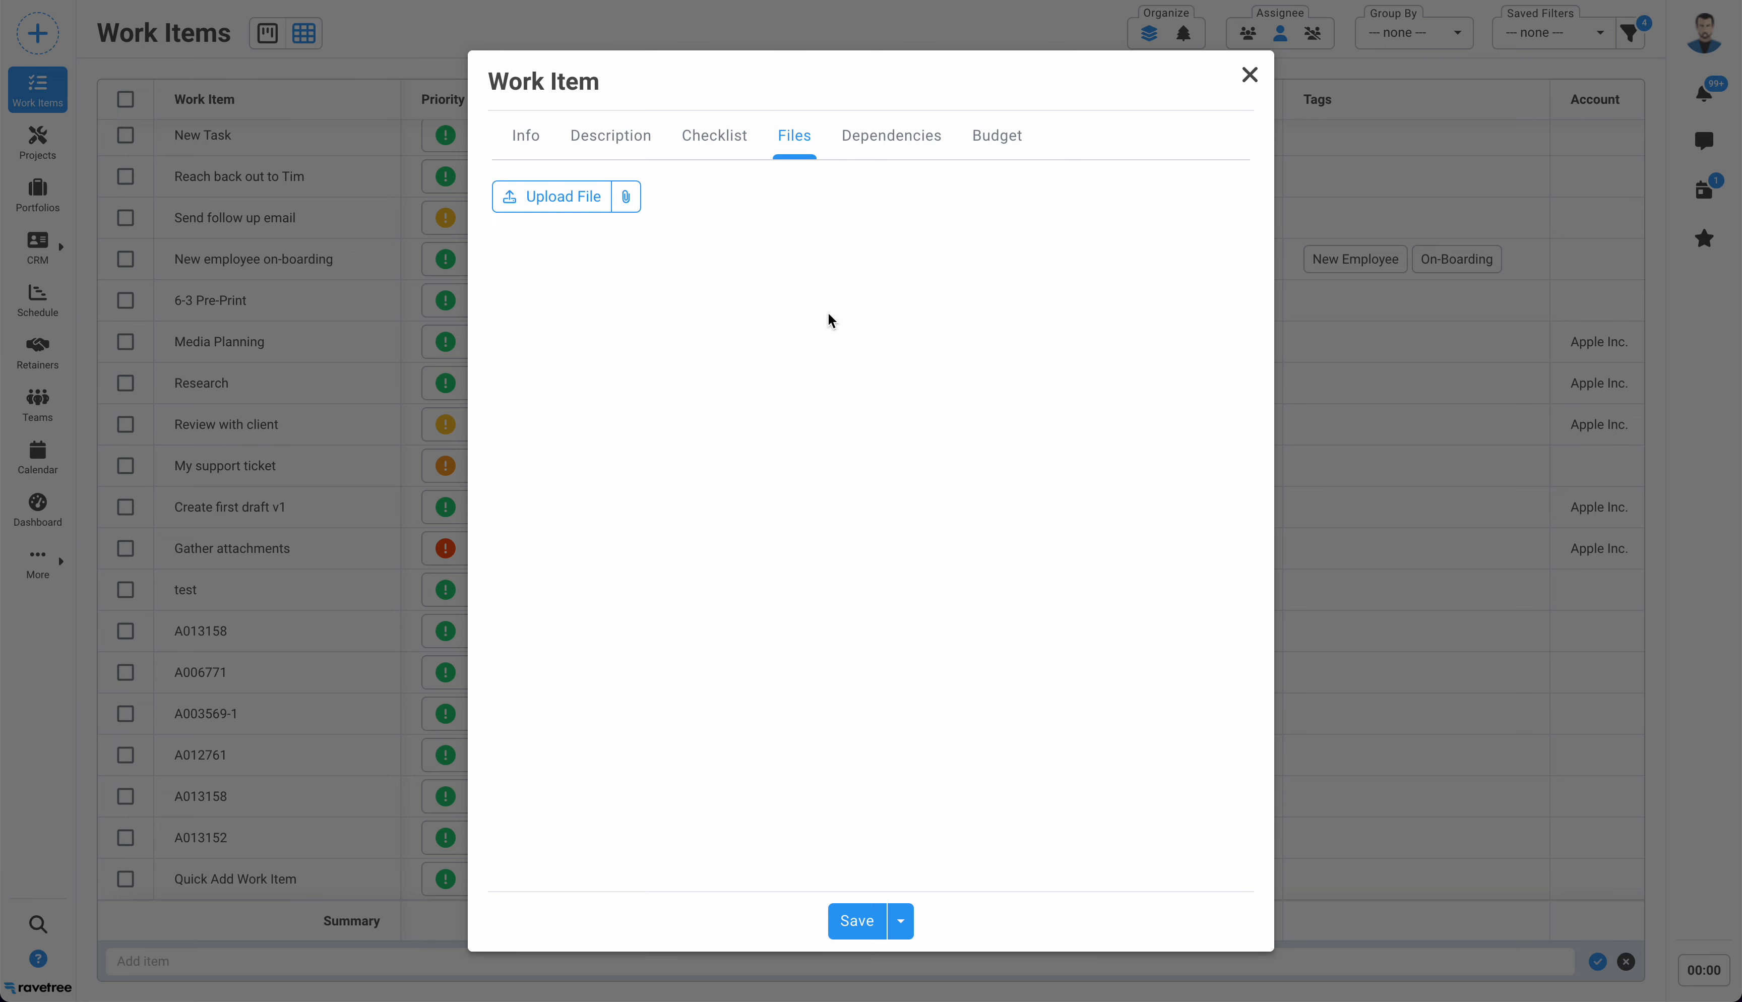
click(886, 140)
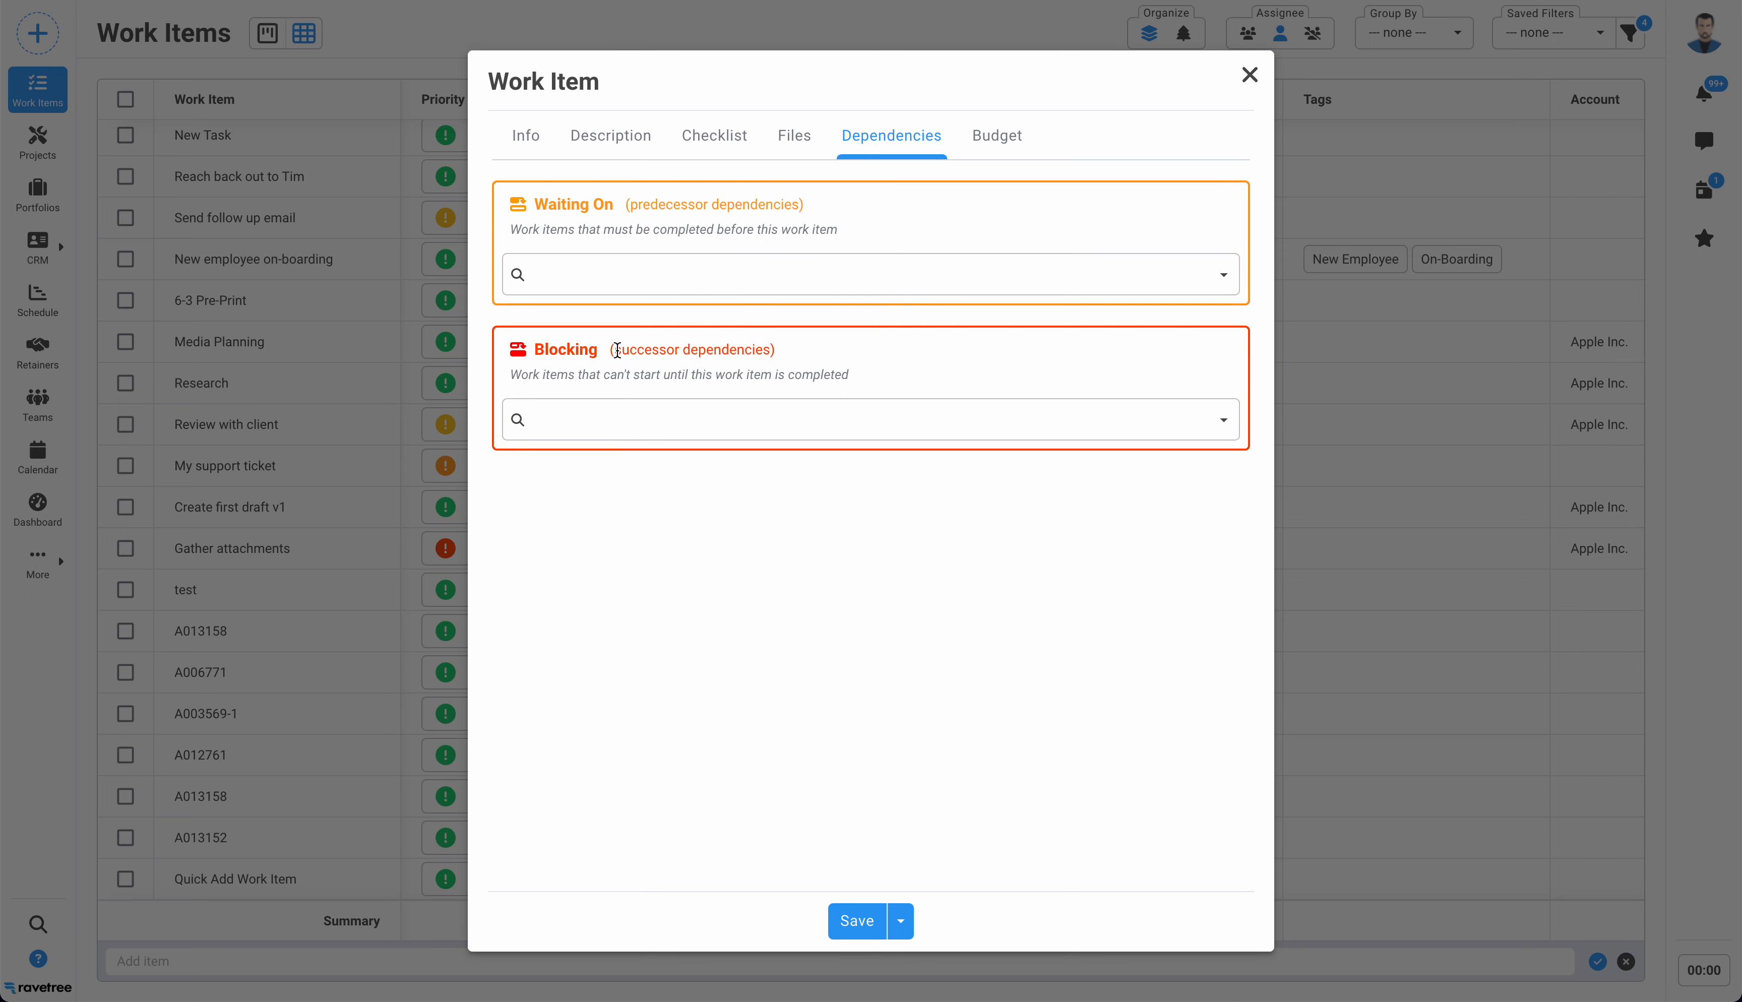
drag(615, 350, 666, 350)
click(788, 541)
click(690, 276)
click(995, 137)
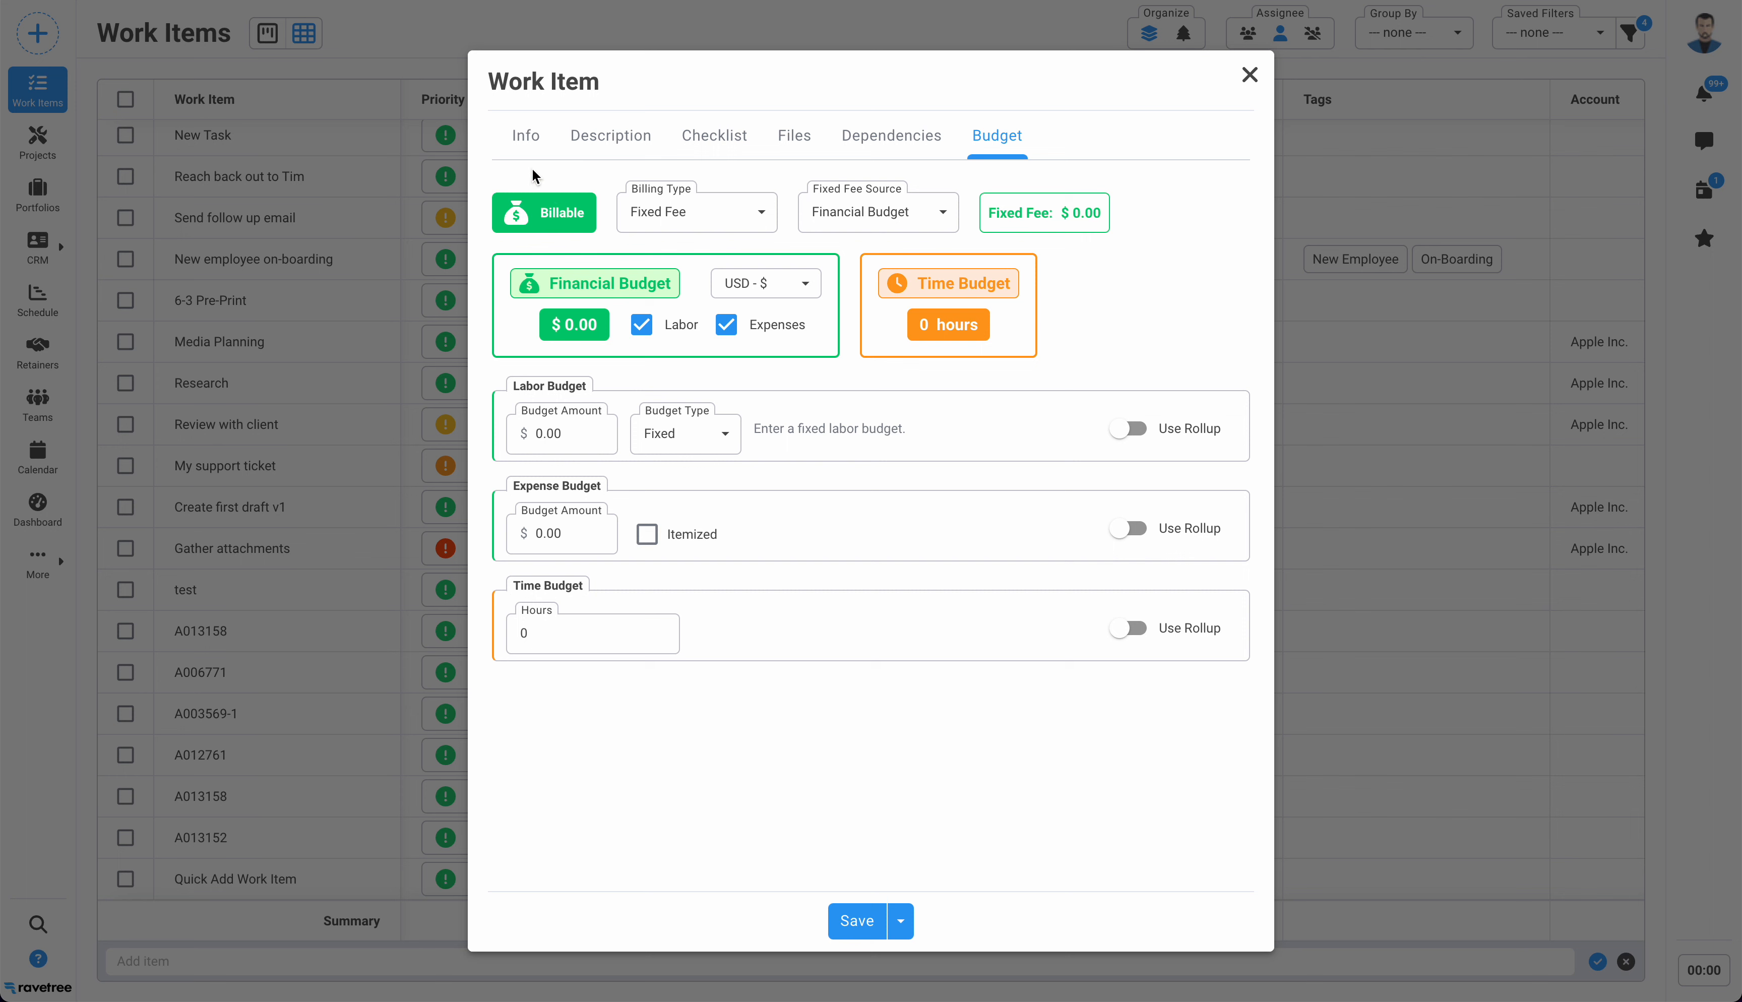
Mark the work item as non-billable and switch its financial and time budgets off and on again
click(550, 218)
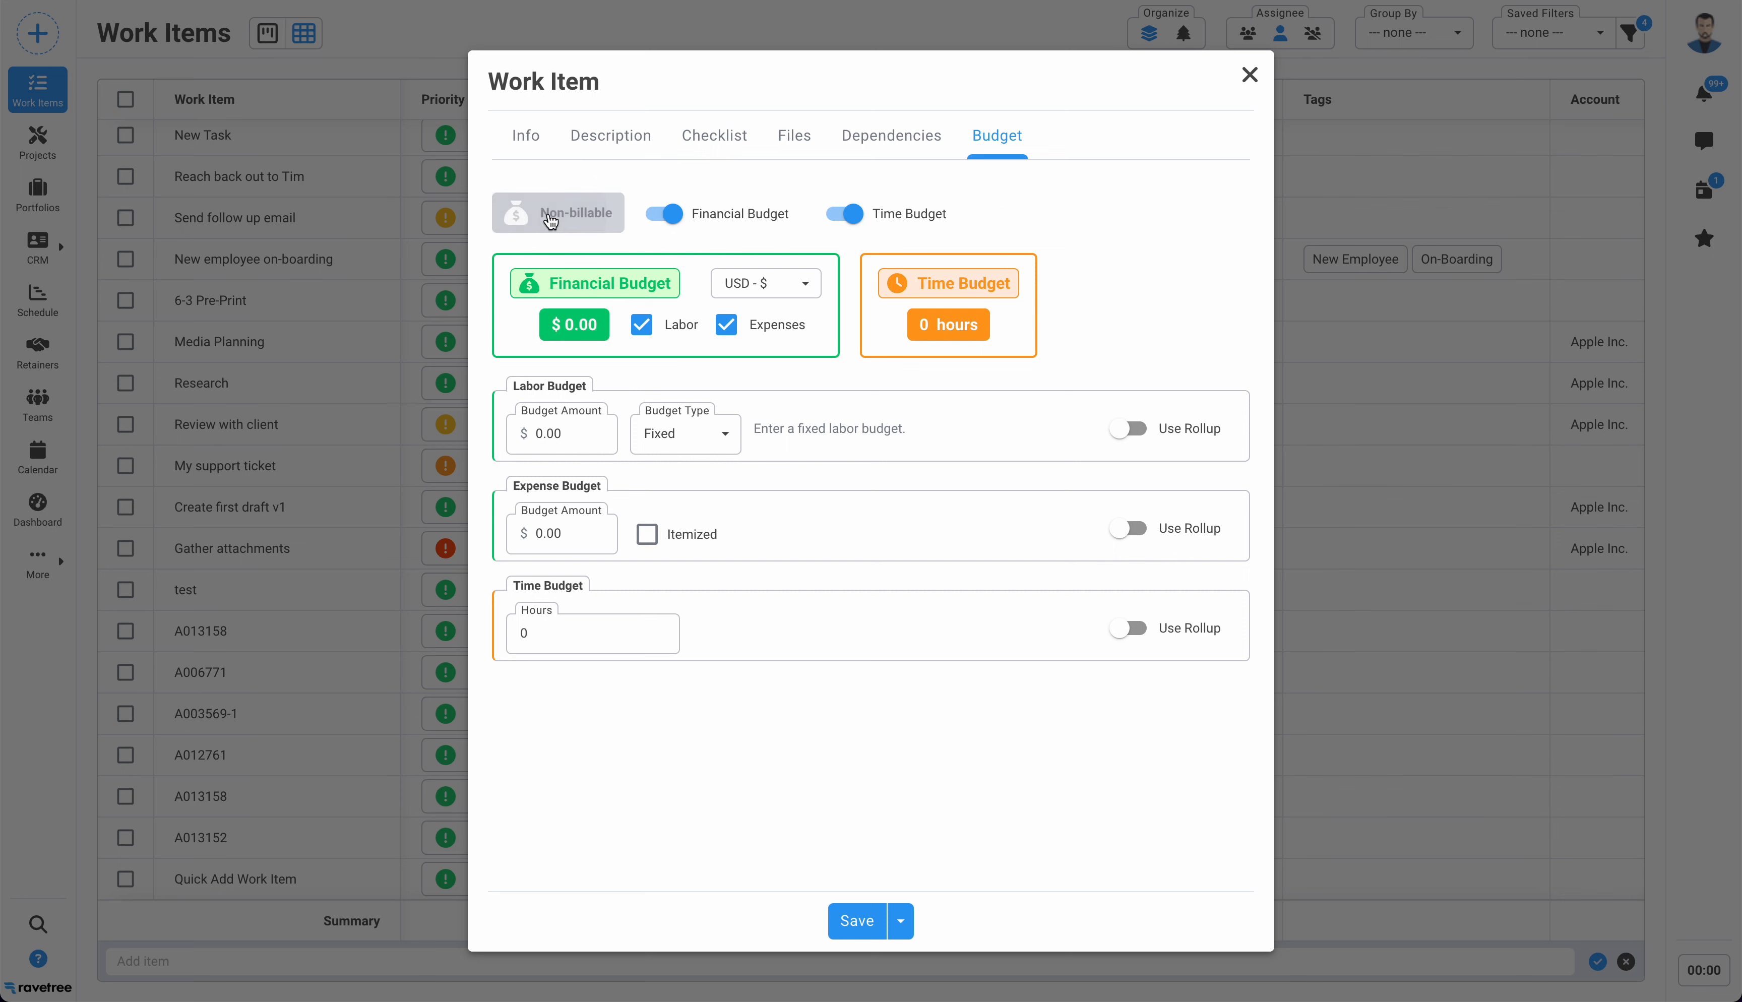
click(720, 214)
click(897, 212)
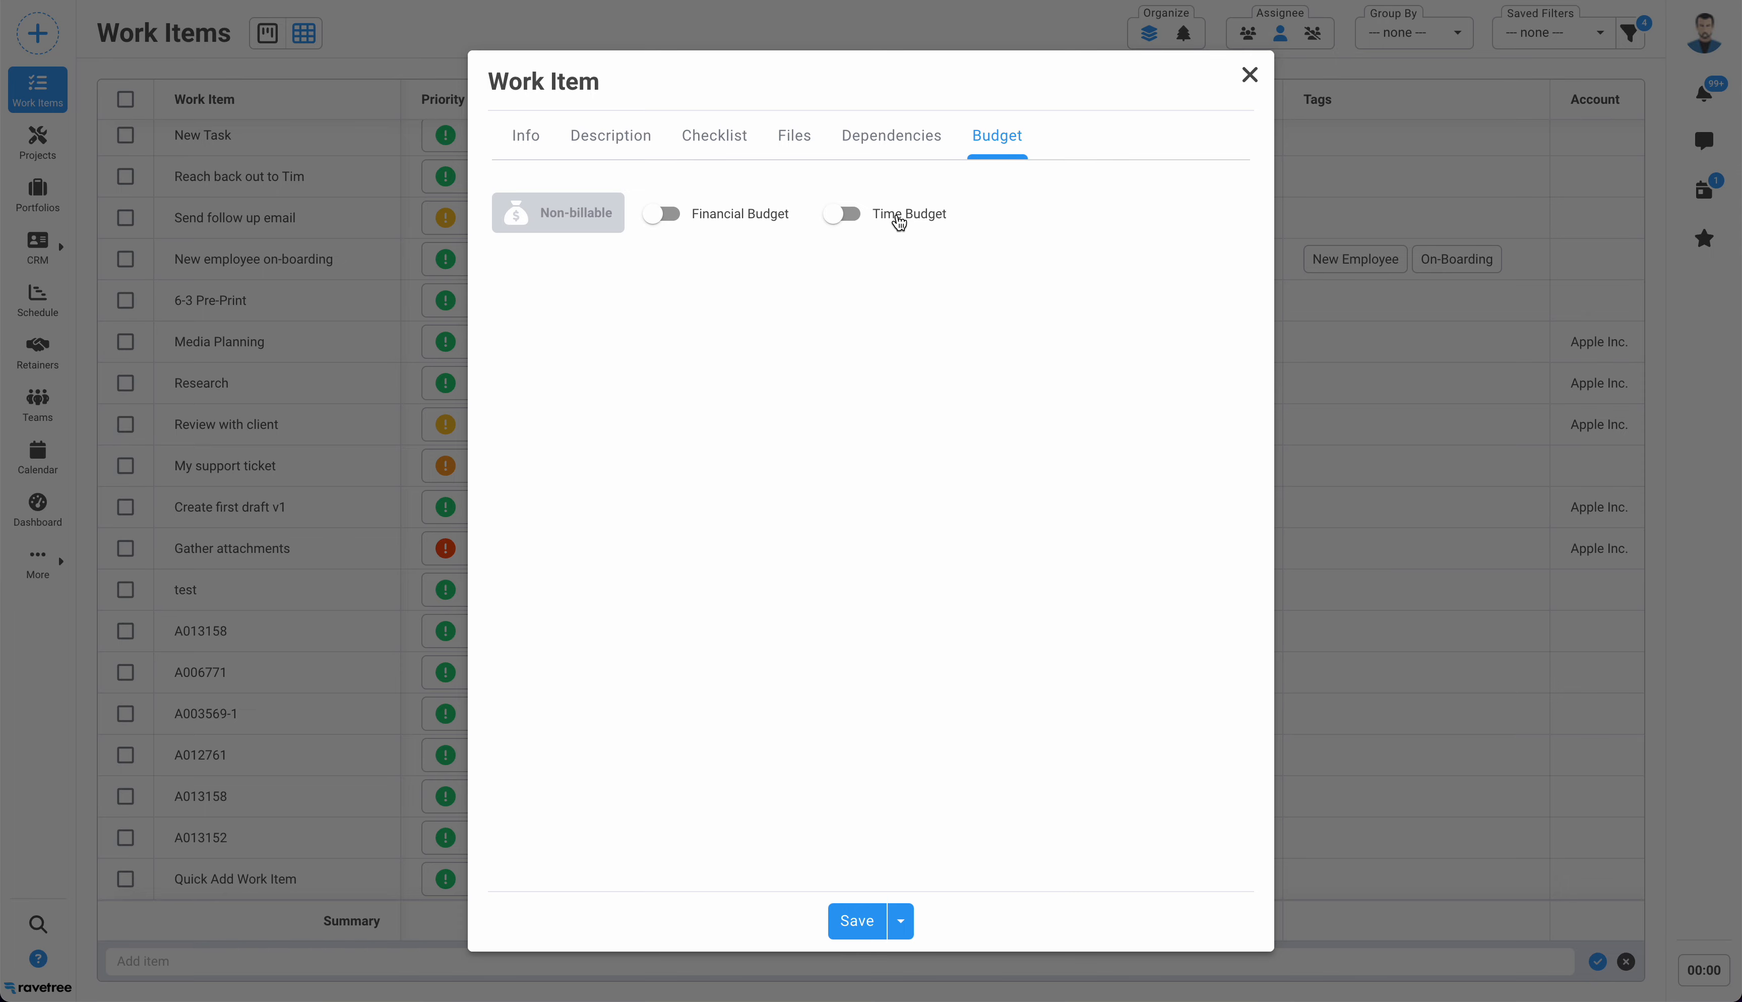
click(899, 216)
click(740, 215)
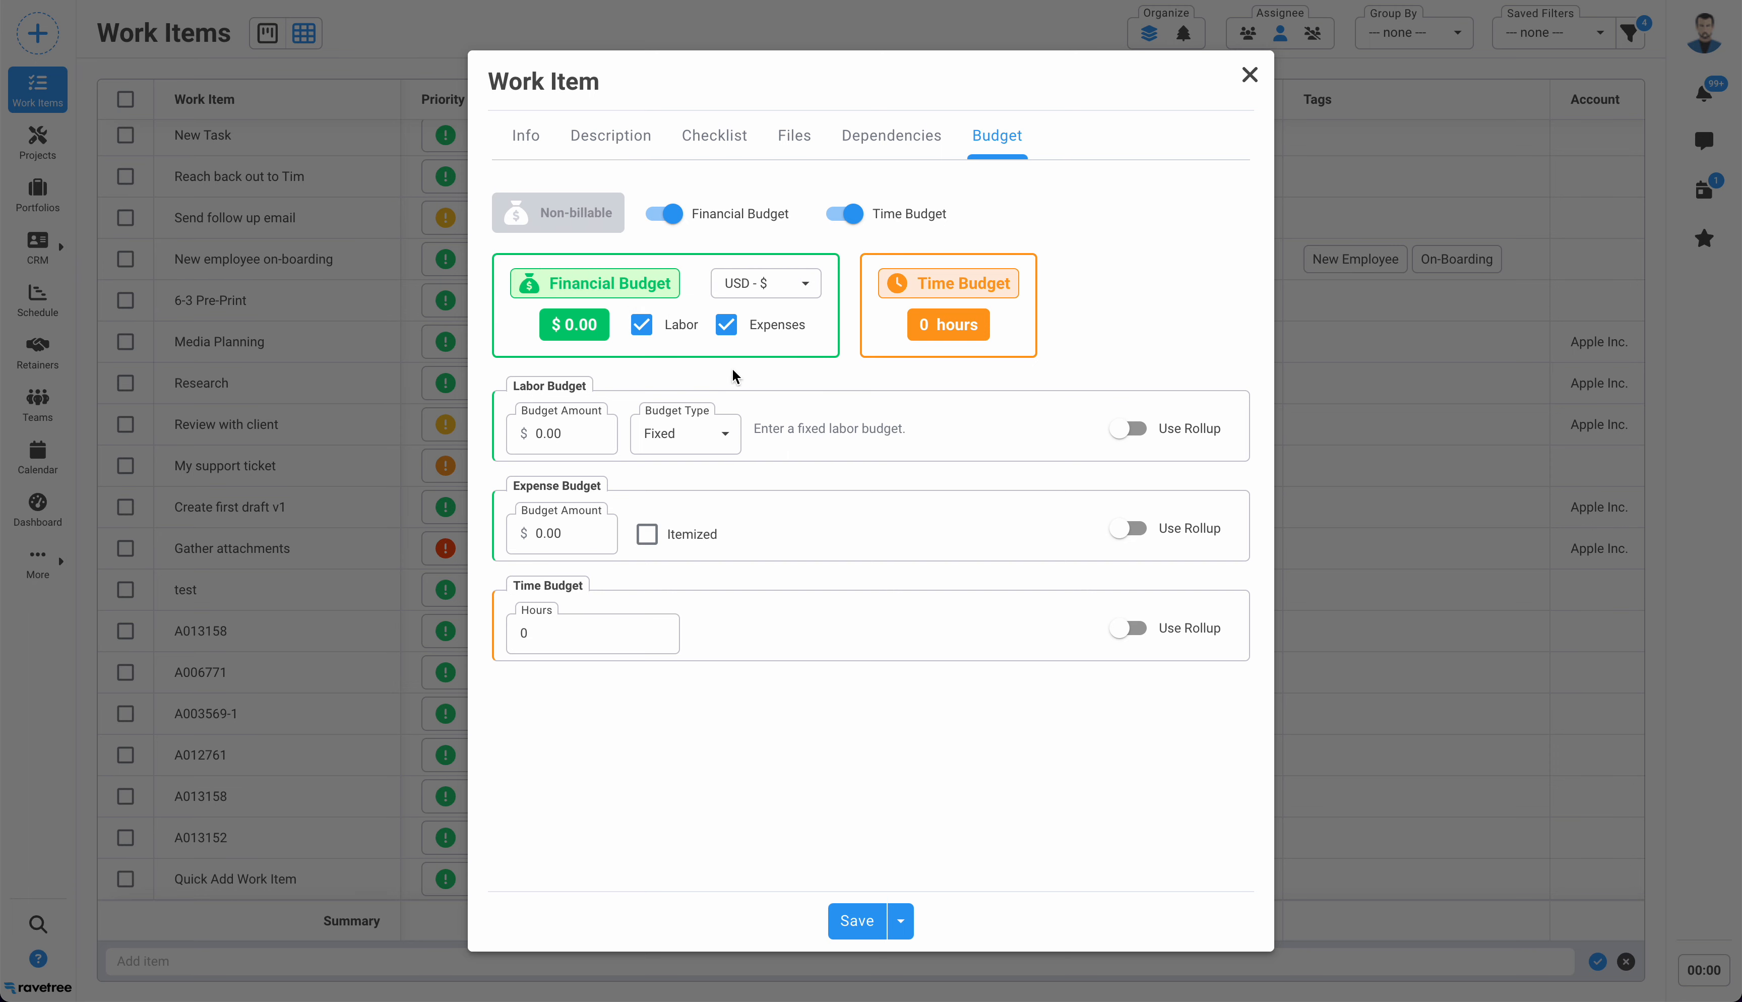
Exclude expenses from the financial budget and include them again
drag(543, 285, 675, 292)
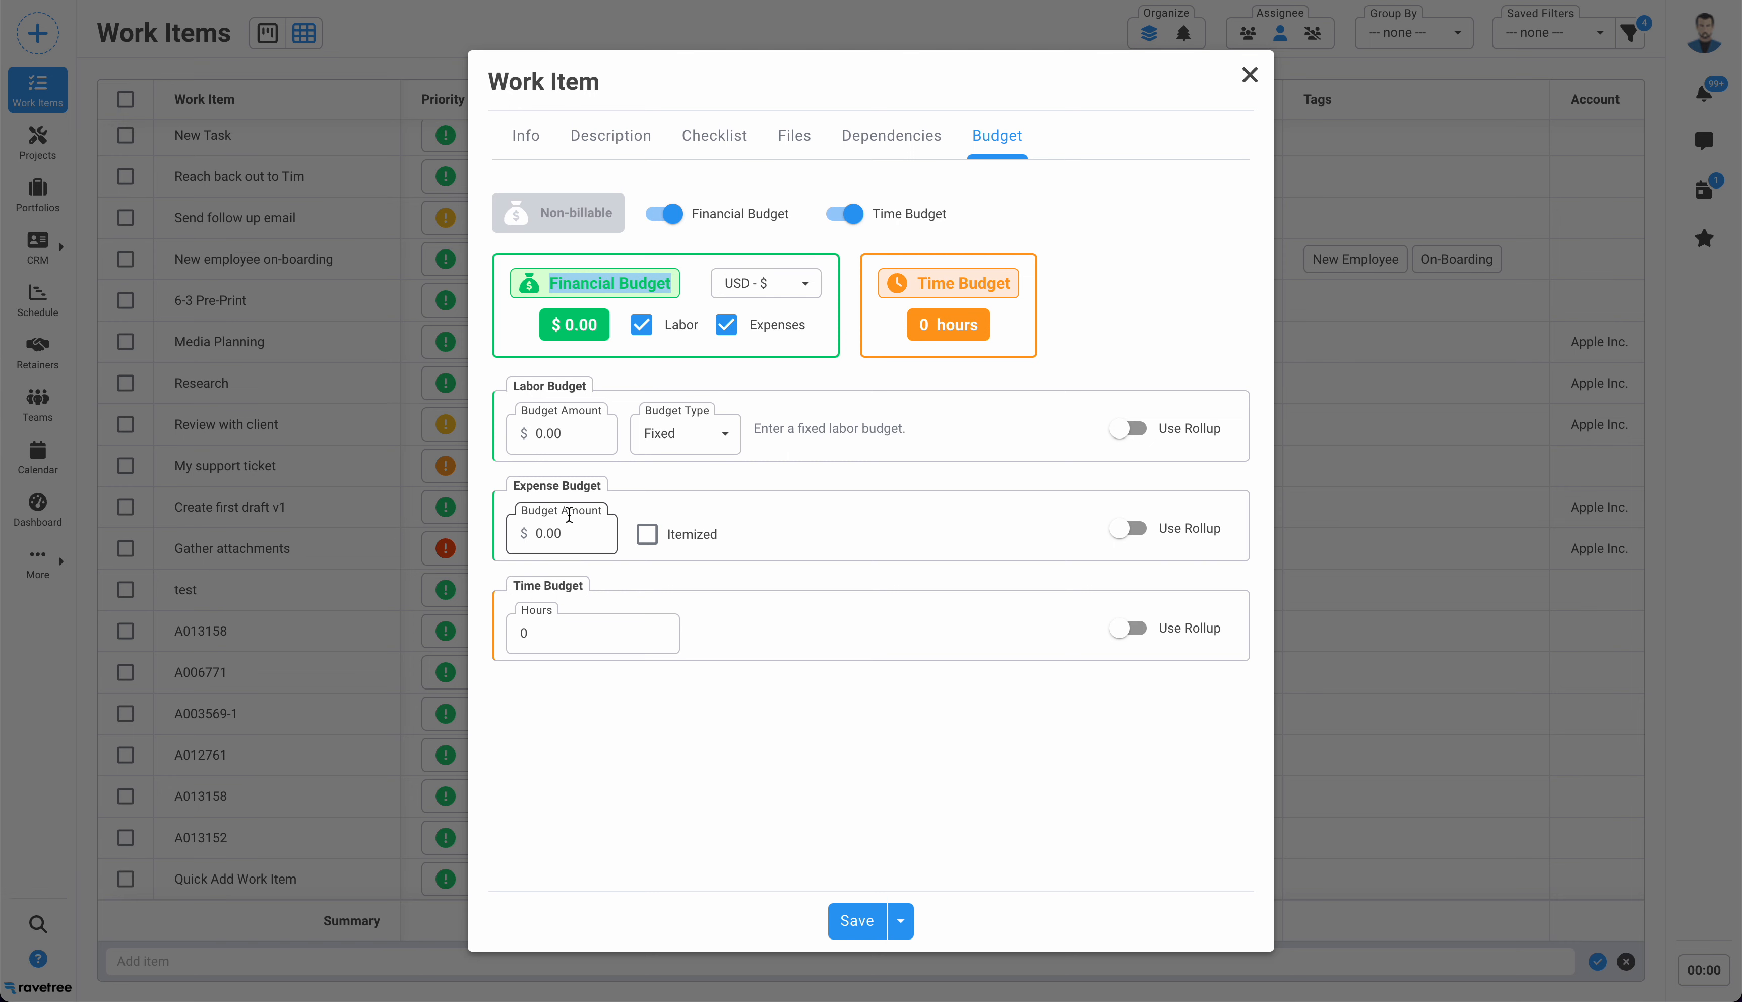
click(732, 331)
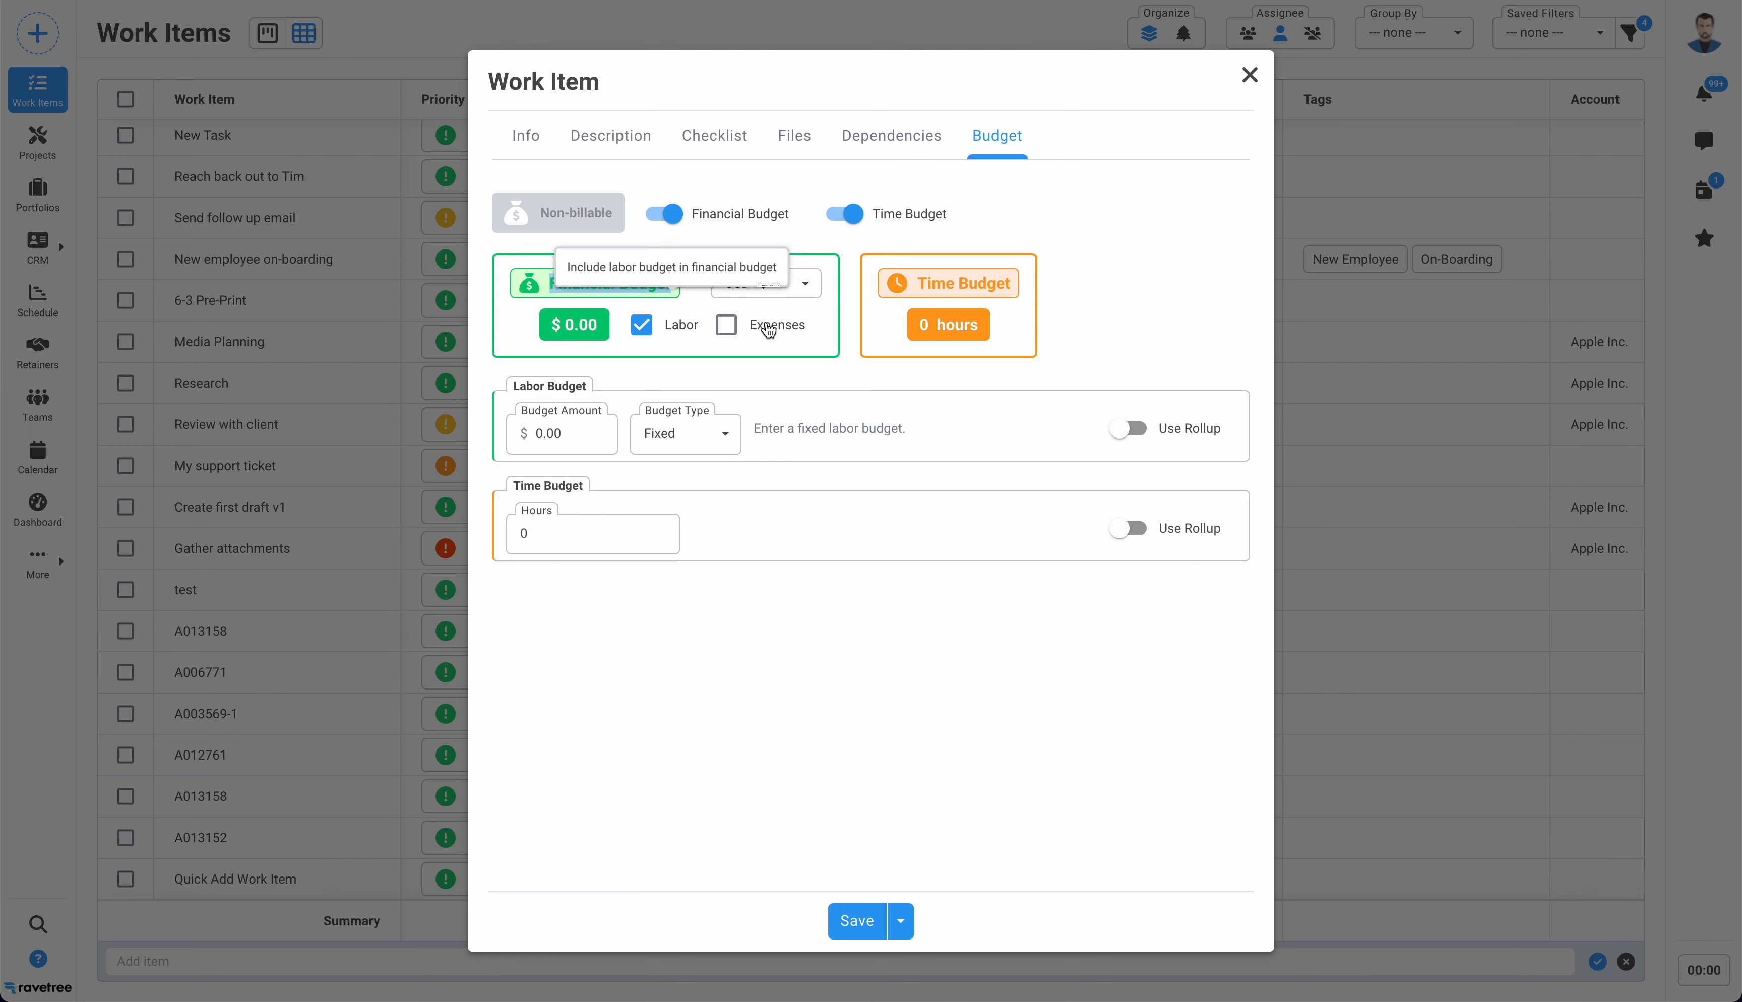
click(727, 325)
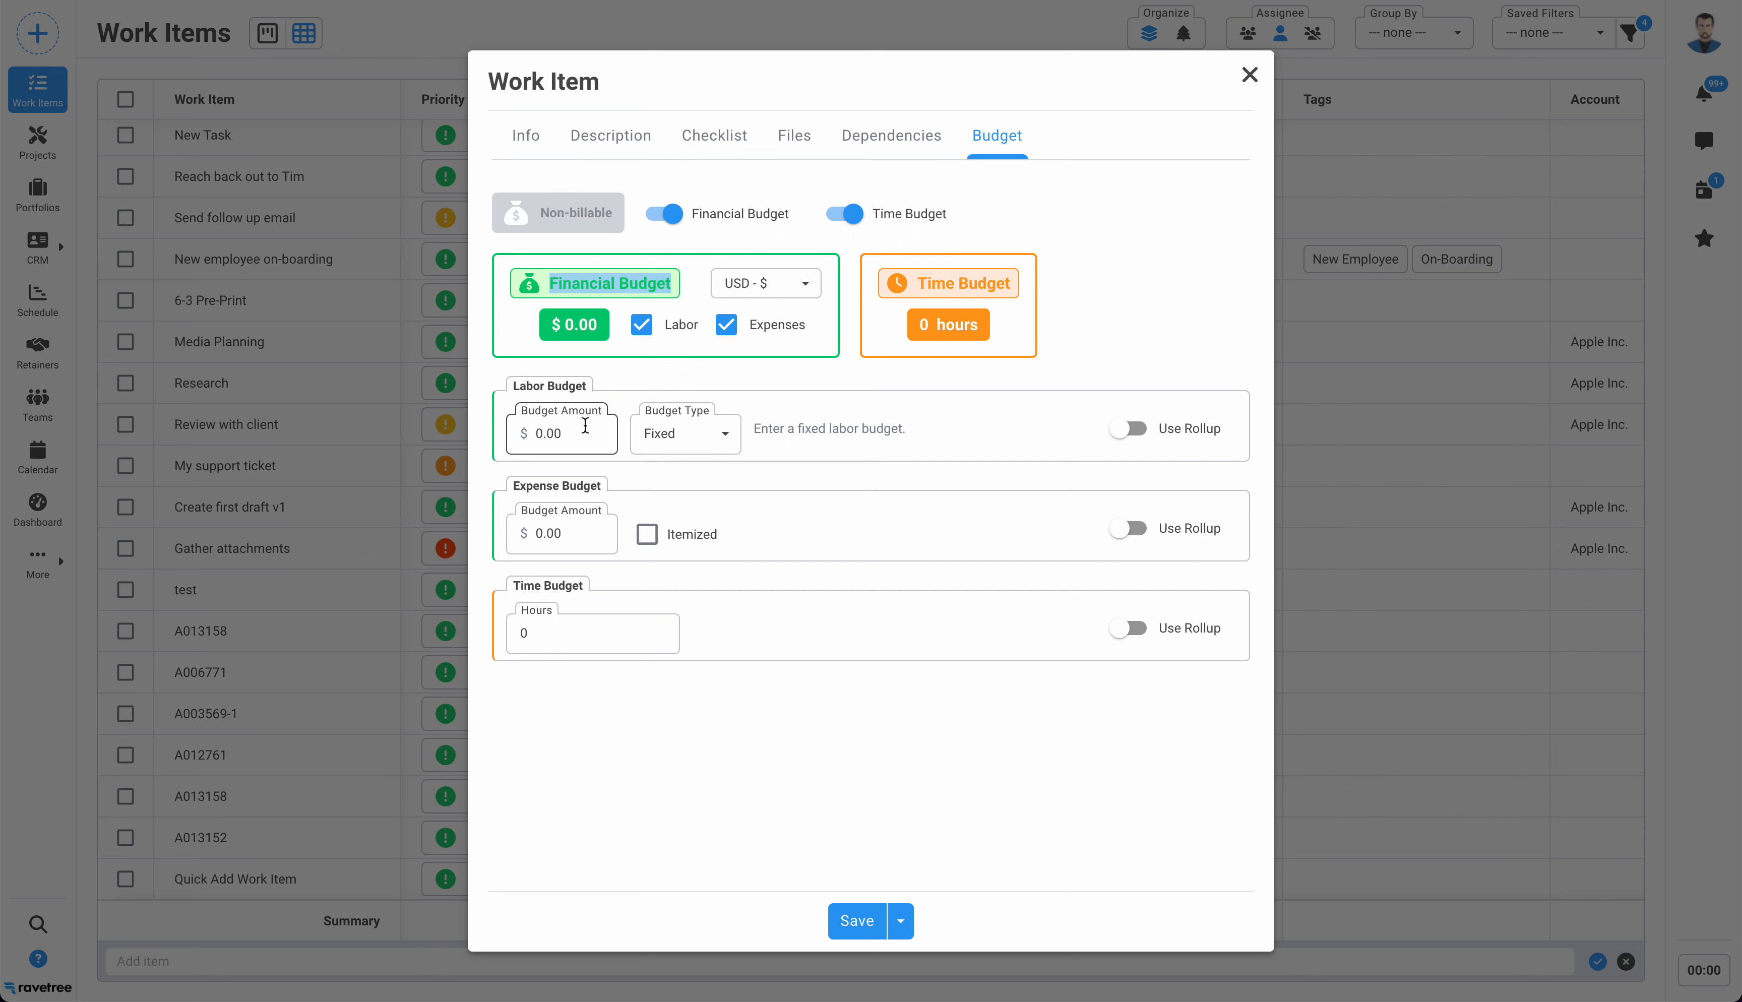
Set the fixed labor budget amount to $1,000
click(566, 434)
double_click(567, 434)
text(1,00)
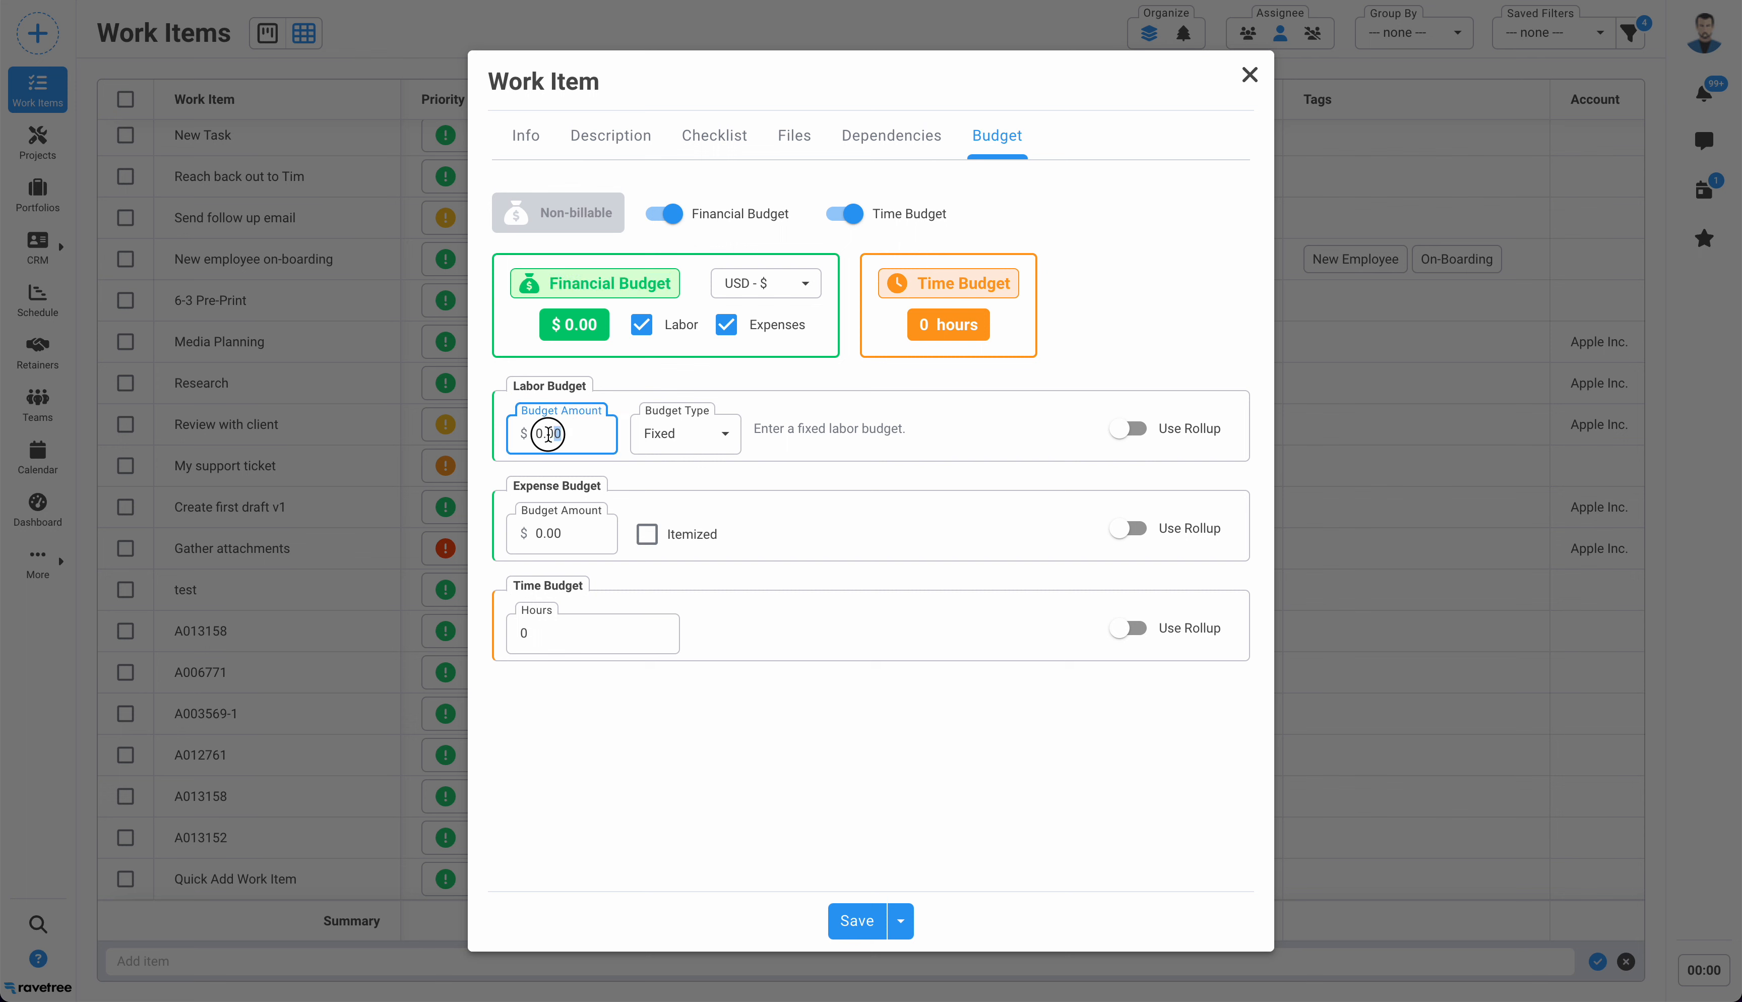
text(0)
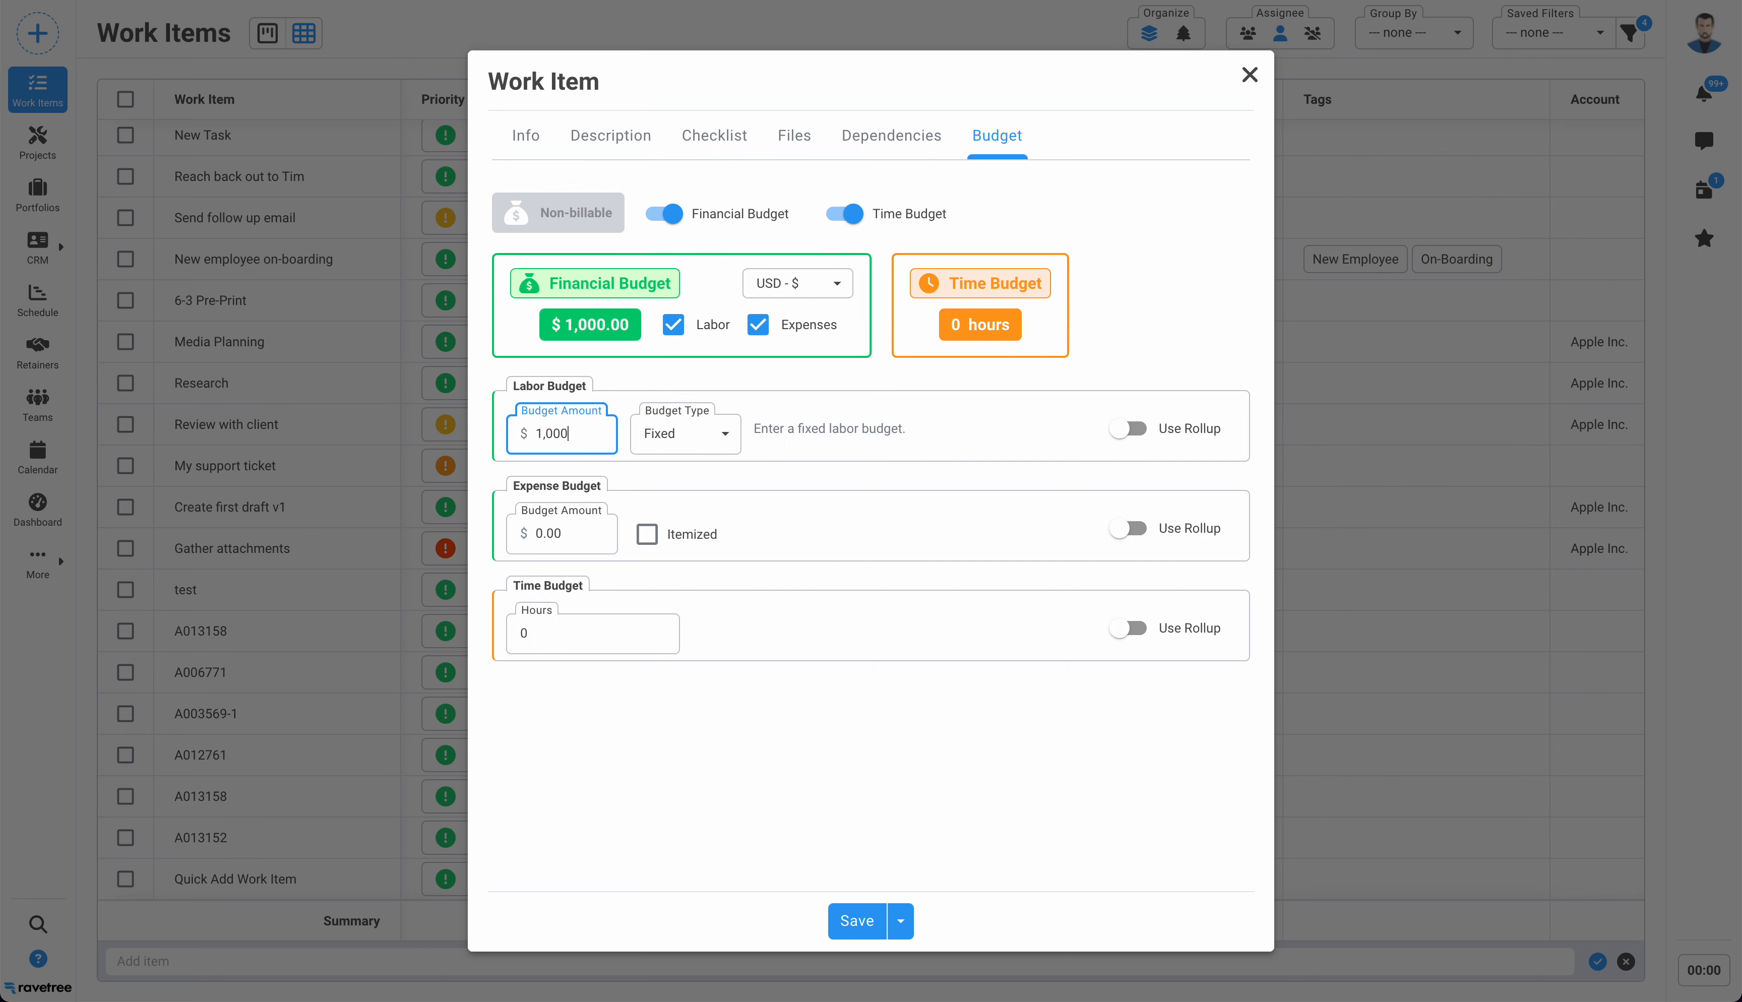
right_click(786, 753)
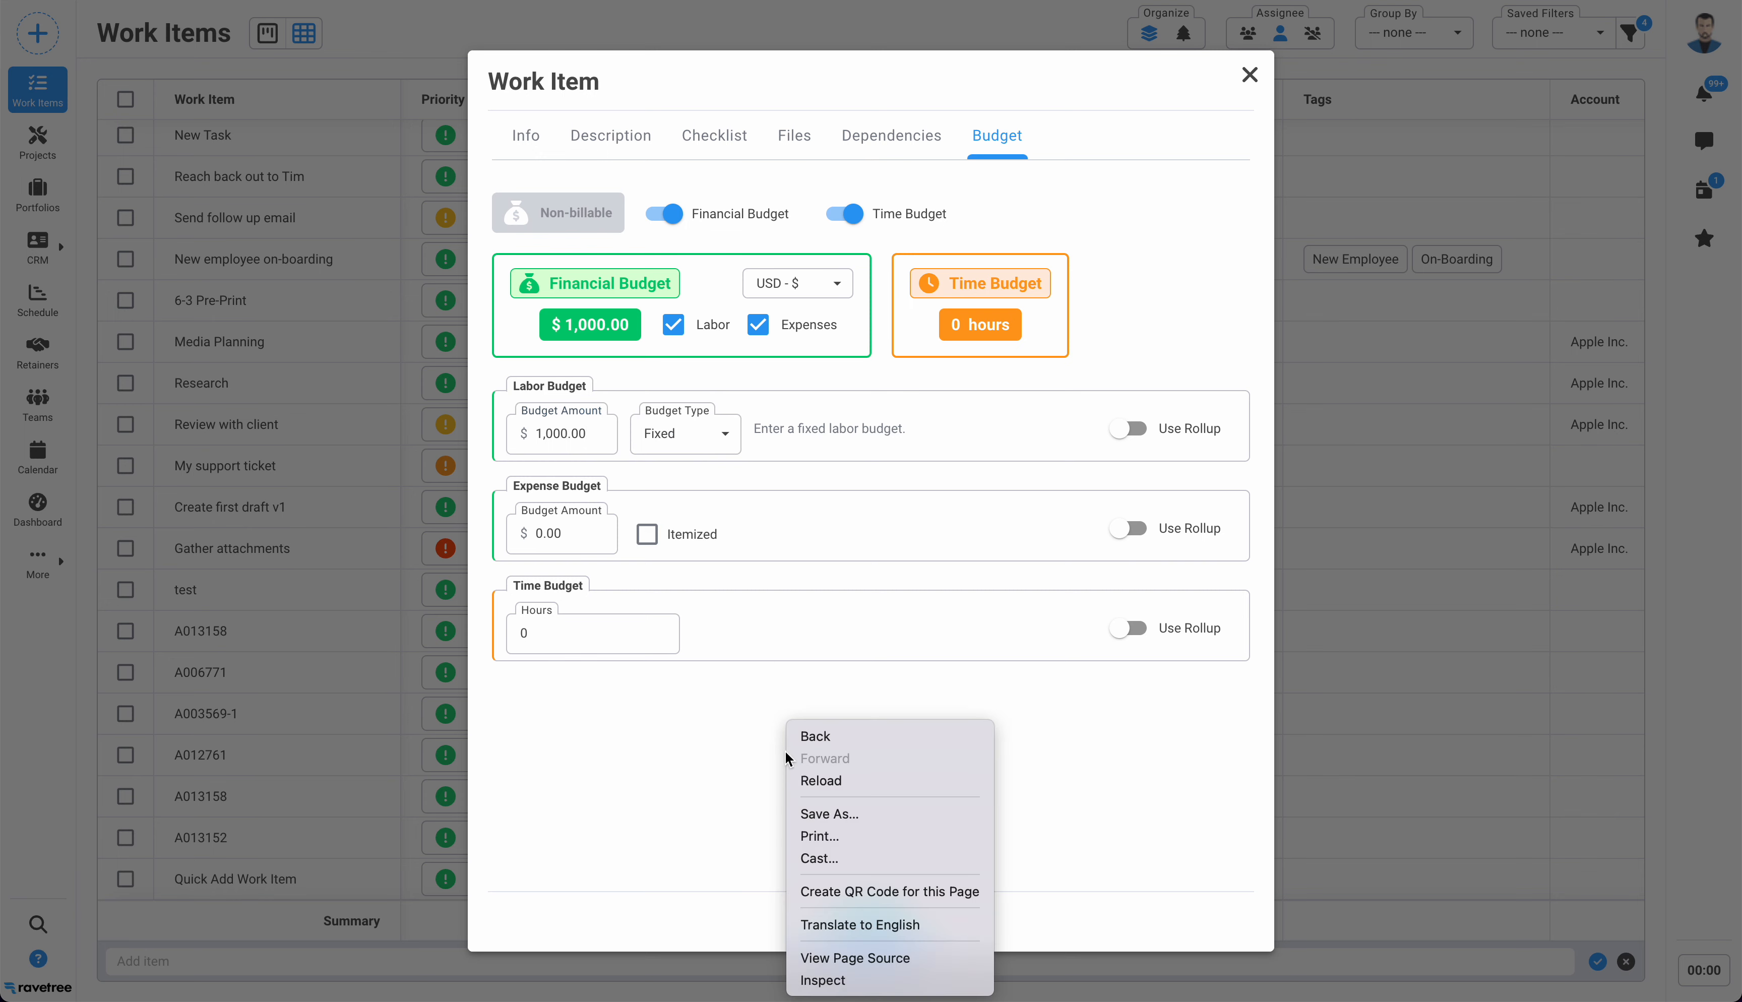
Set the expense budget amount to $500
click(567, 532)
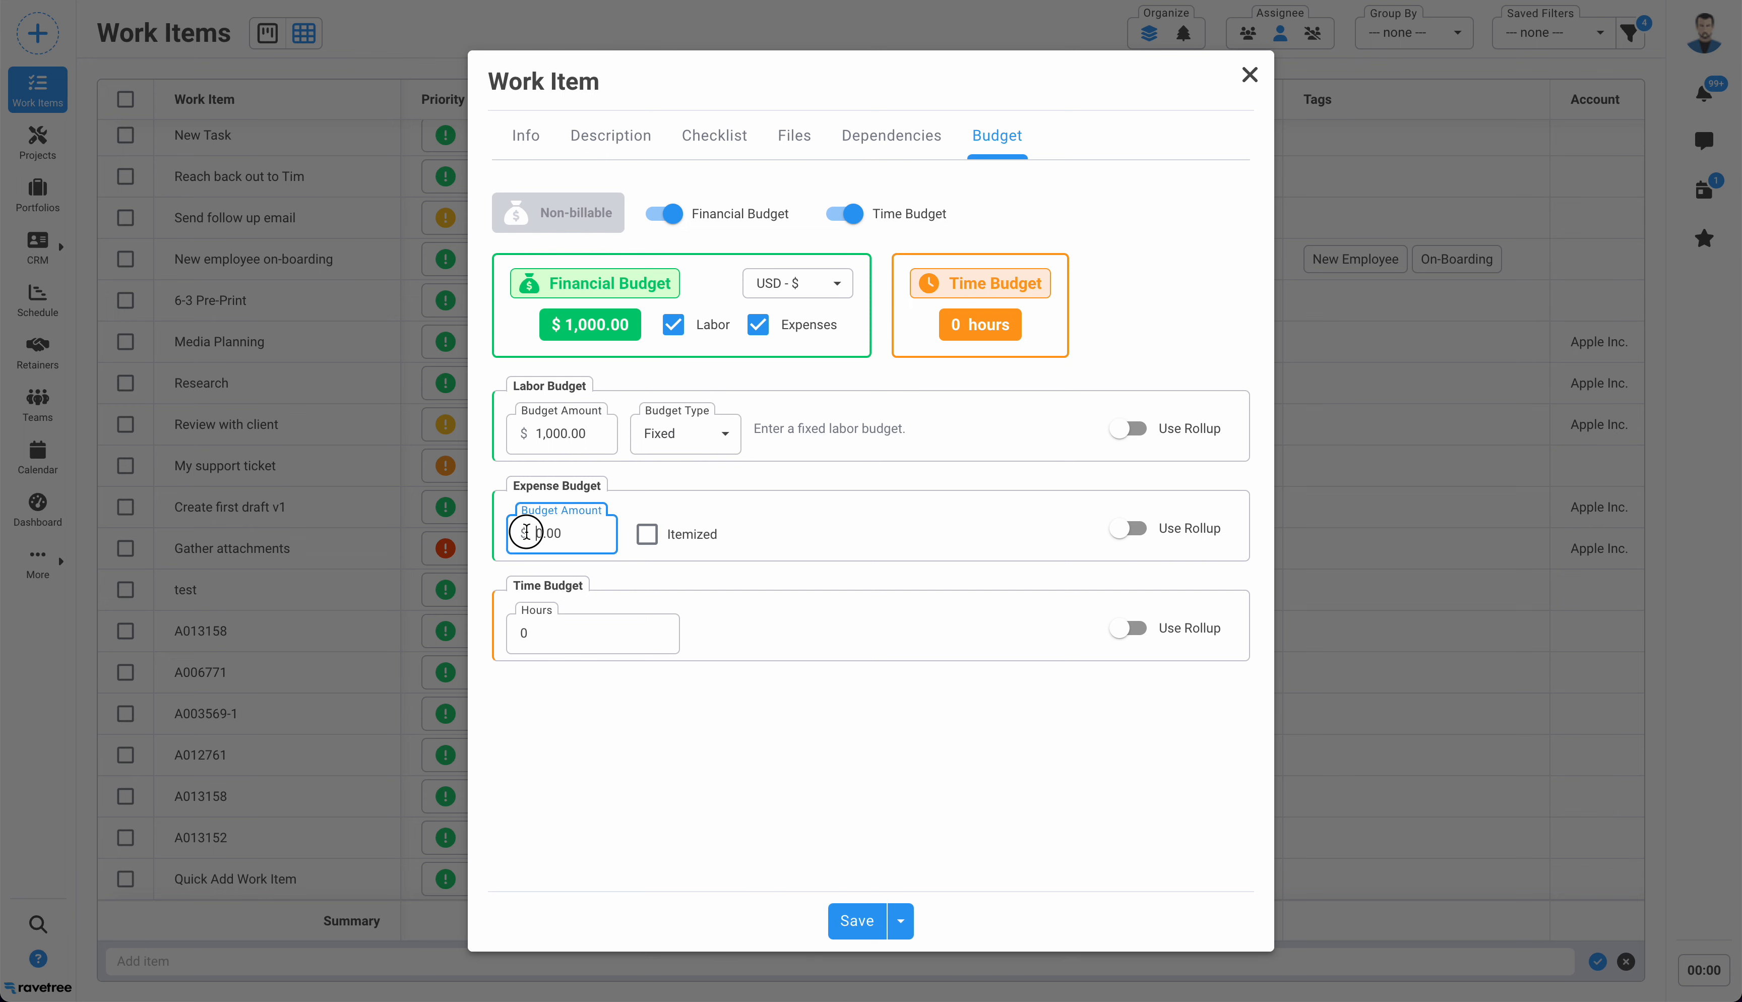
drag(579, 533, 532, 531)
text(500)
click(637, 721)
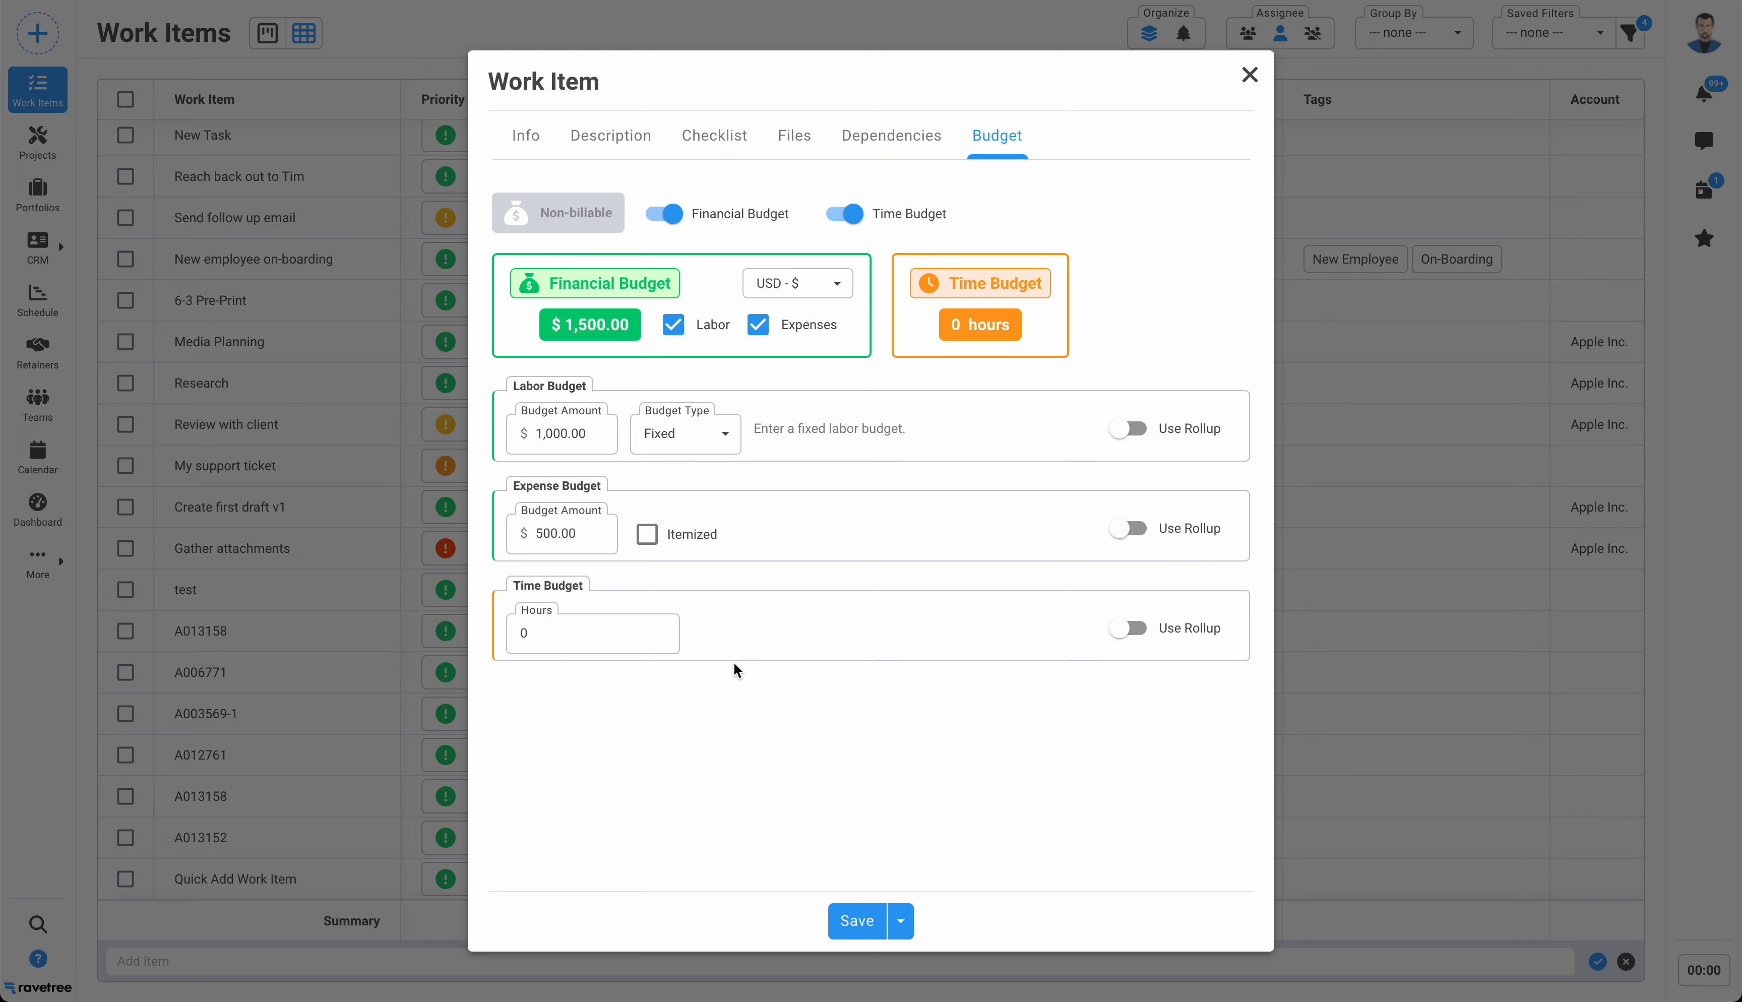
Itemize the expense budget with an entry of $600 for the Airfare category
click(647, 536)
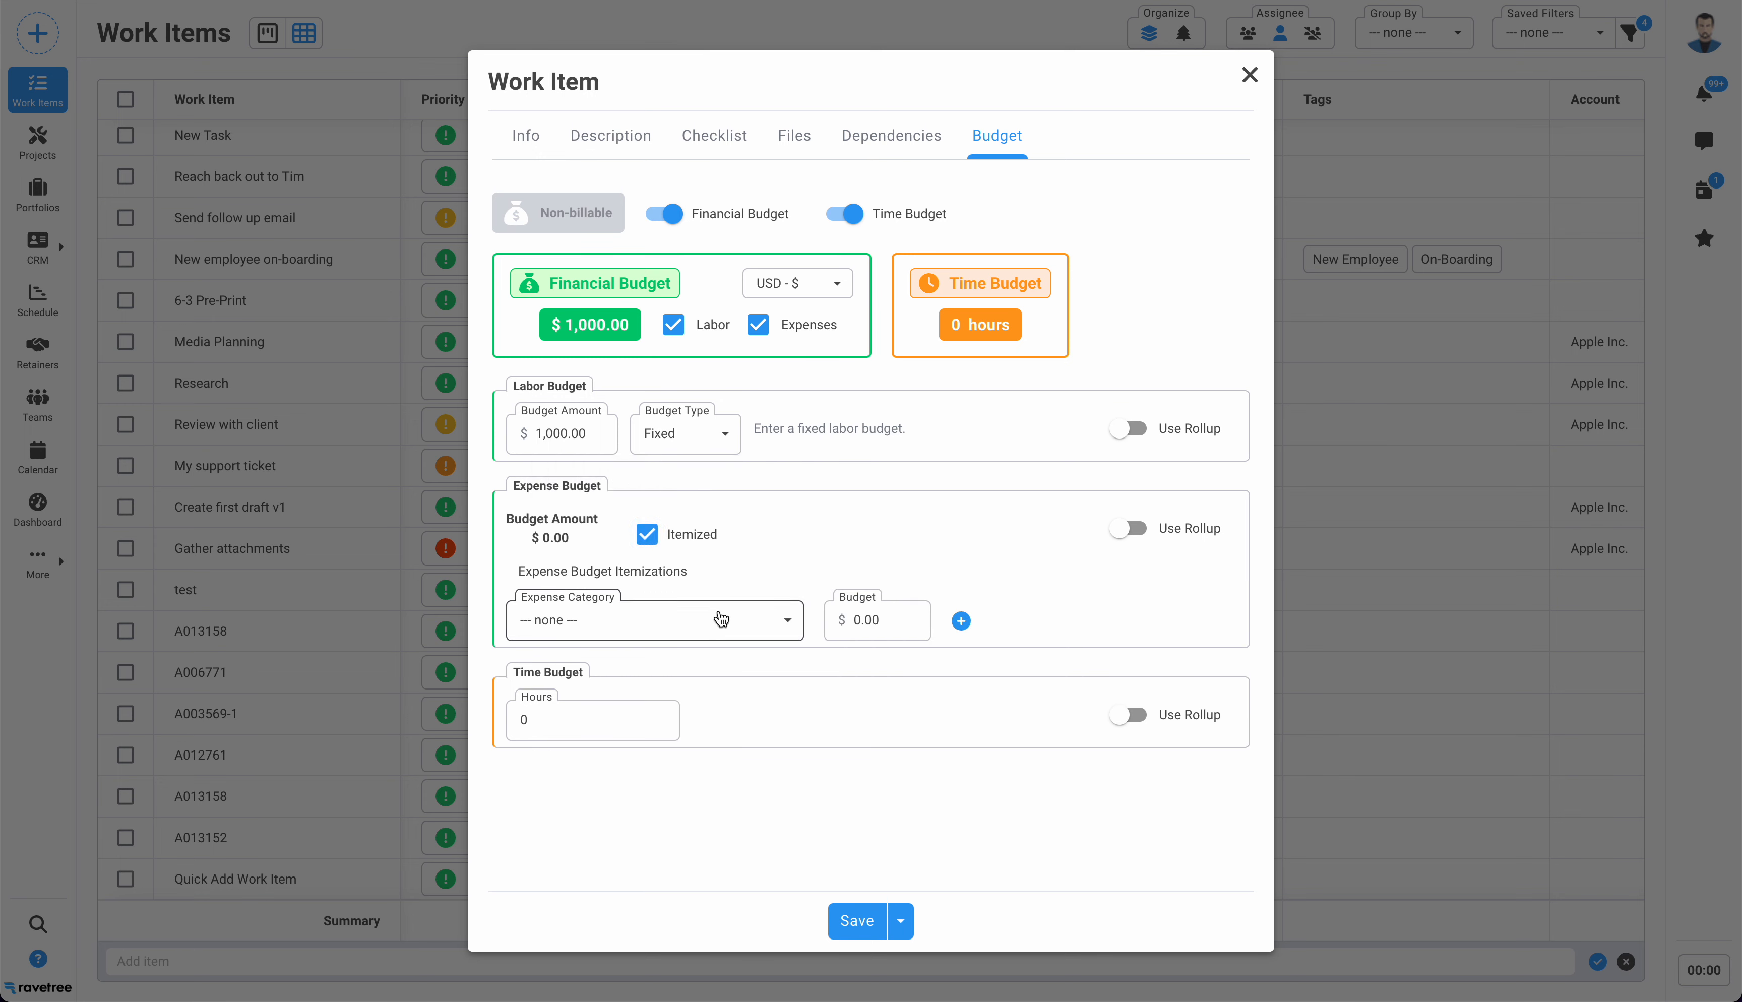
click(720, 618)
click(680, 697)
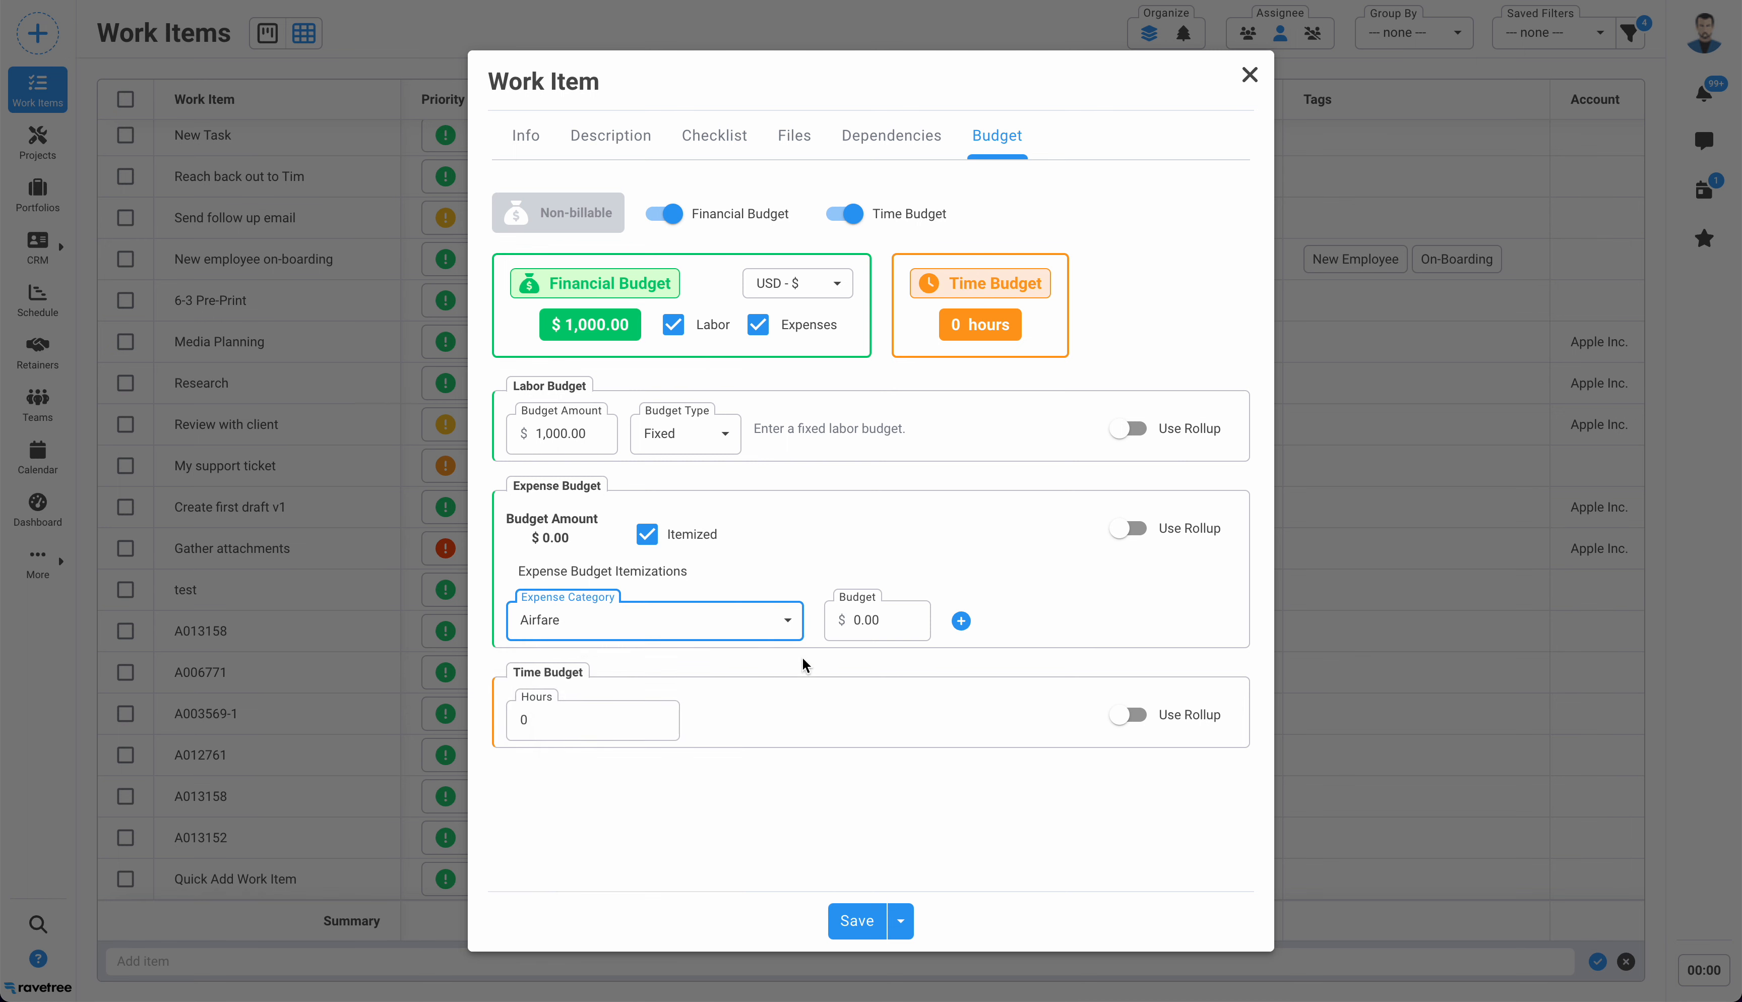
click(849, 620)
click(893, 620)
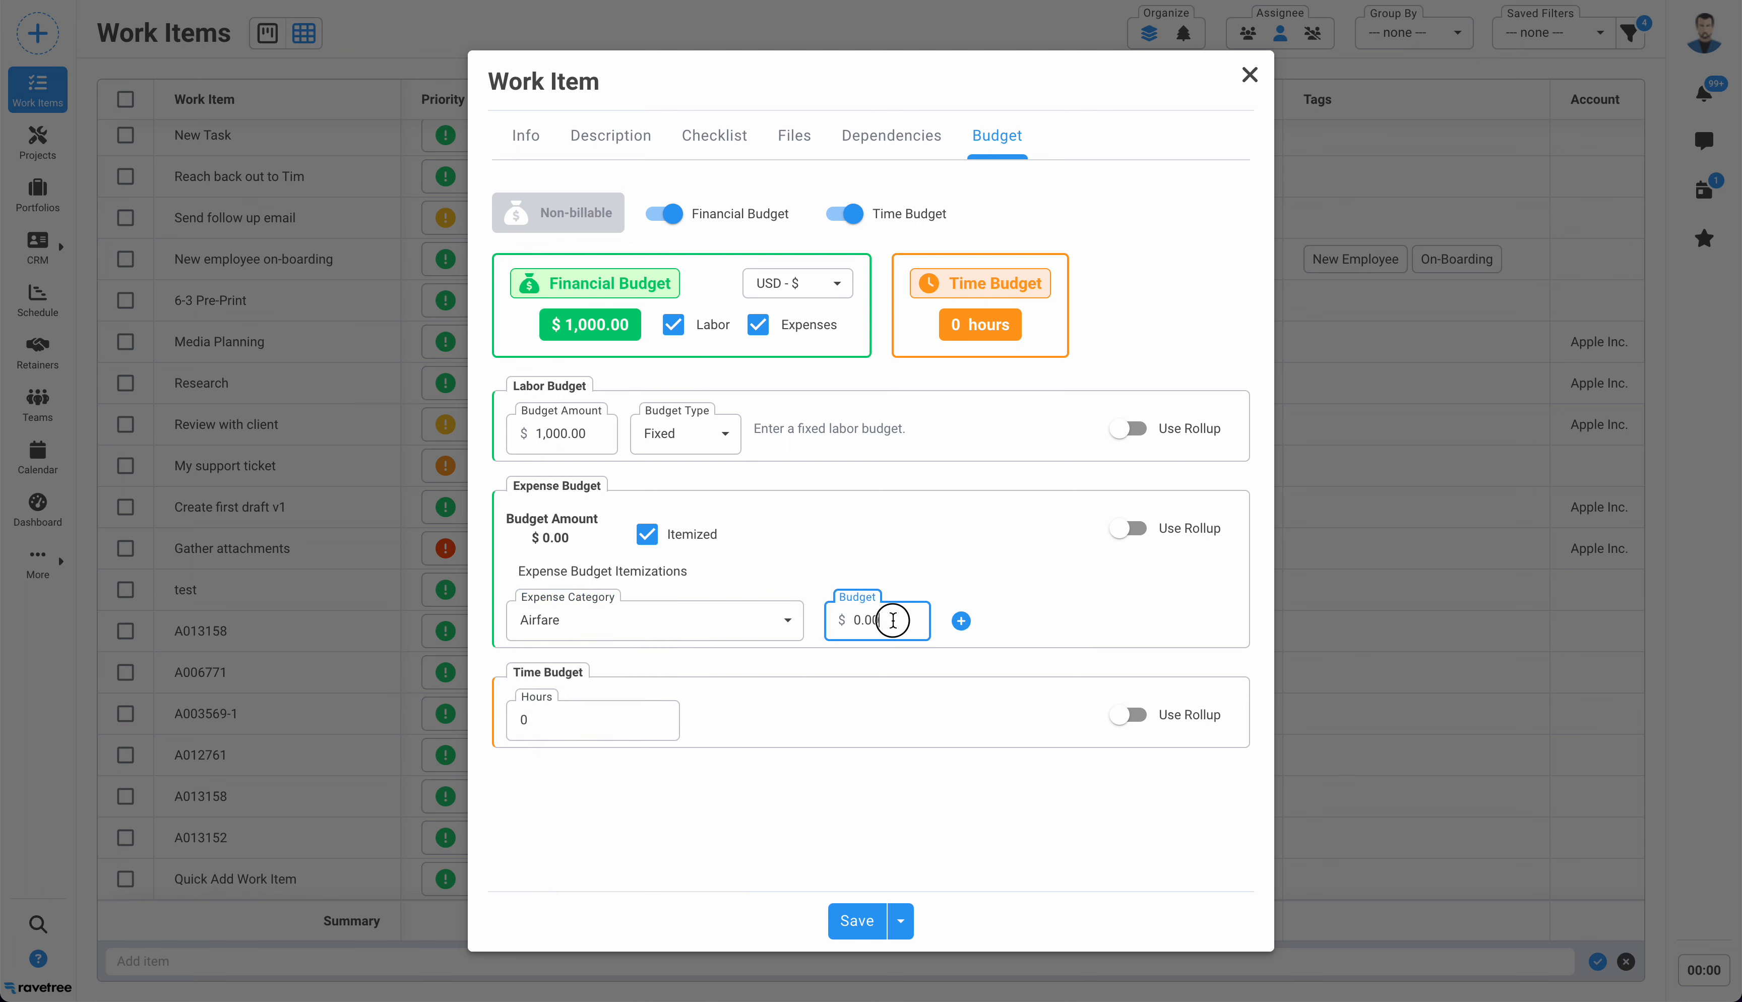
drag(893, 620, 850, 622)
text(6000)
key(BackSpace)
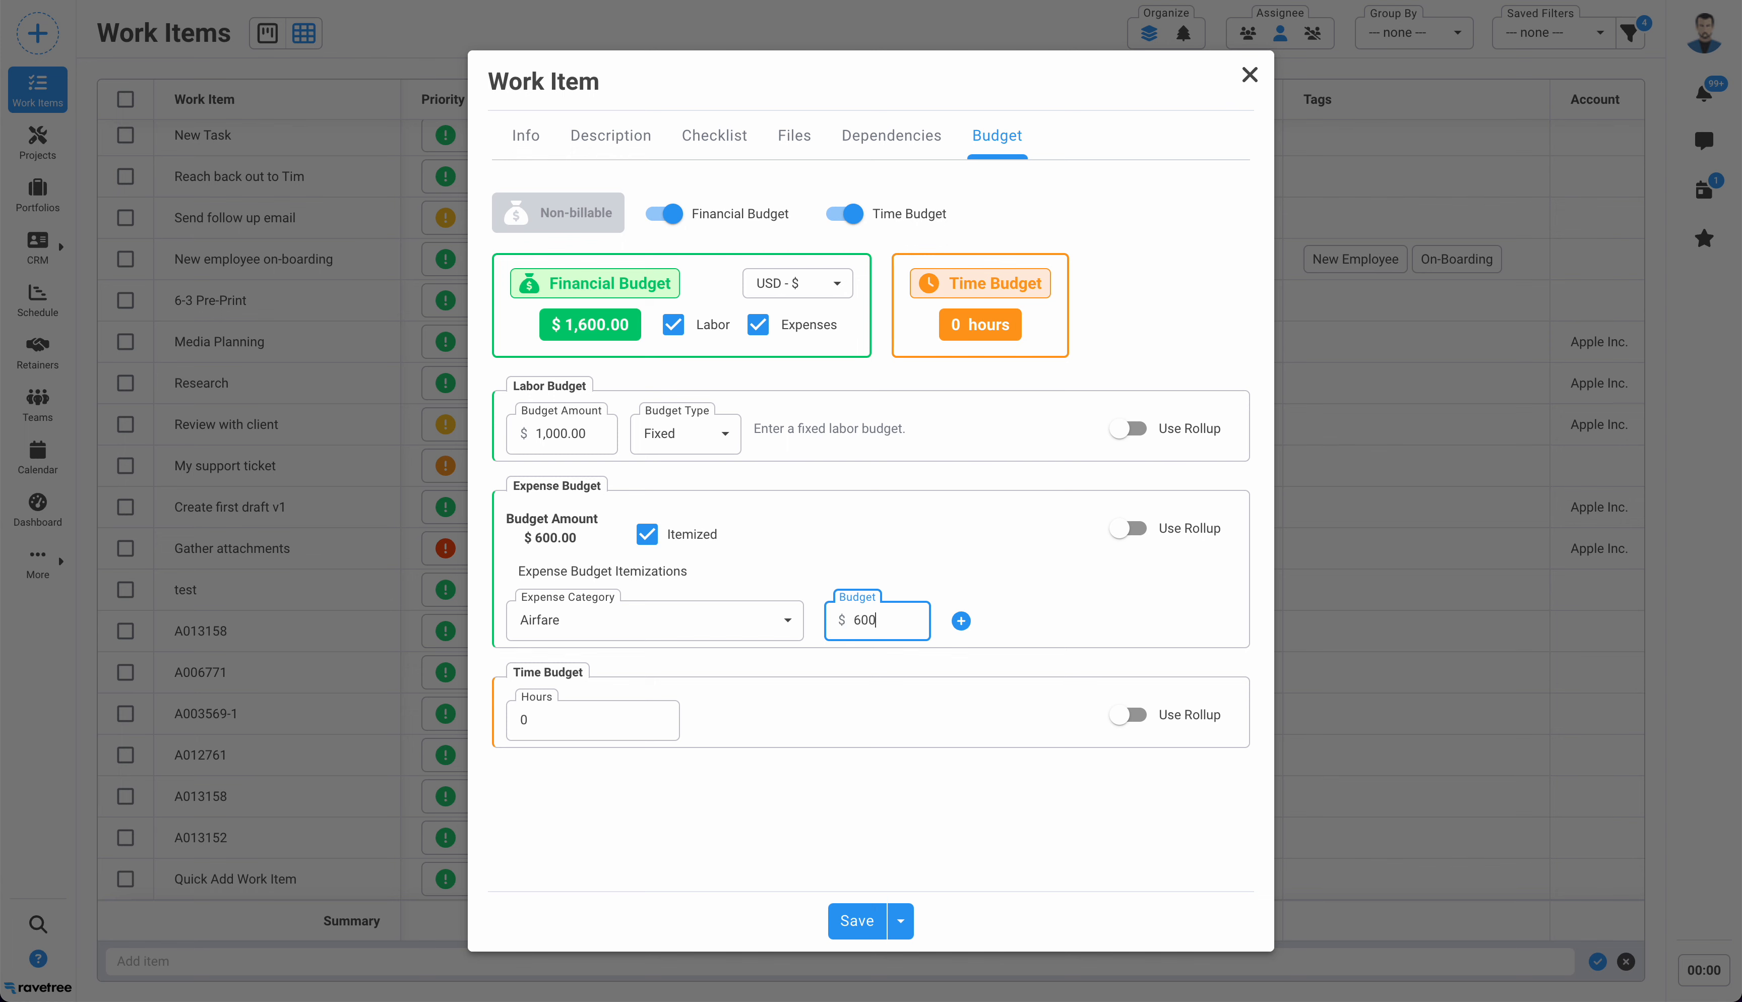
Add a second expense budget itemization of $5,000 for the Materials category
click(965, 625)
click(666, 680)
key(m)
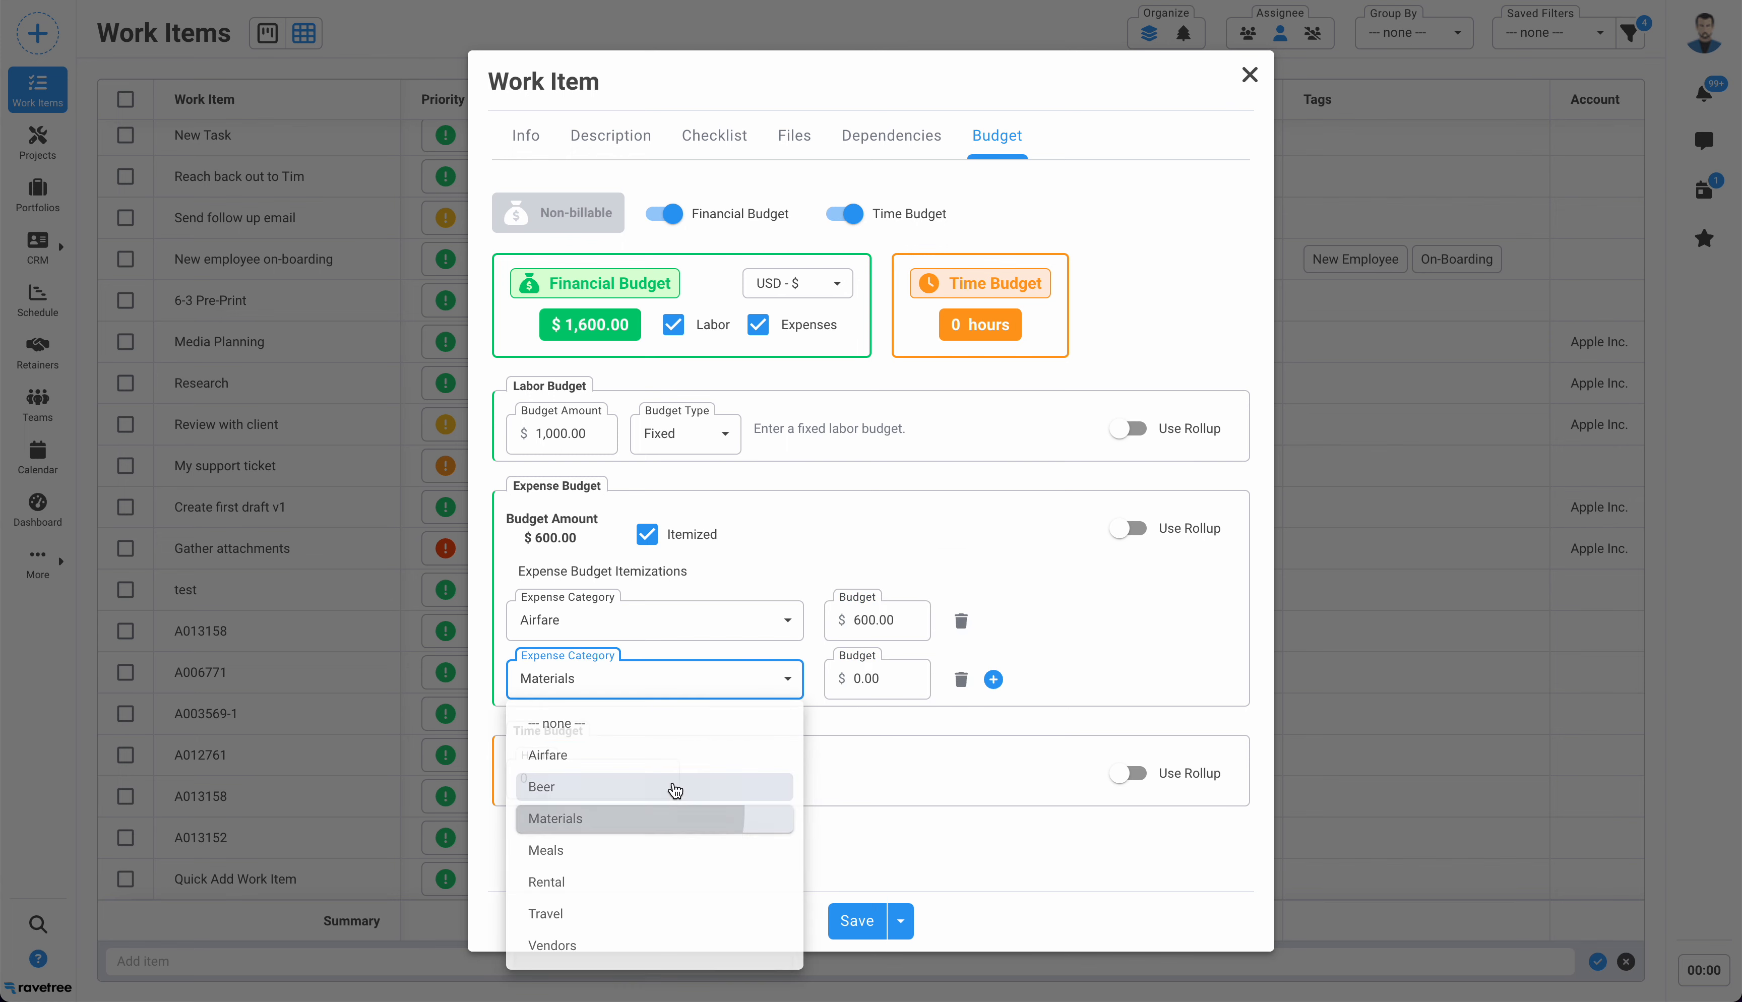
key(Return)
click(856, 678)
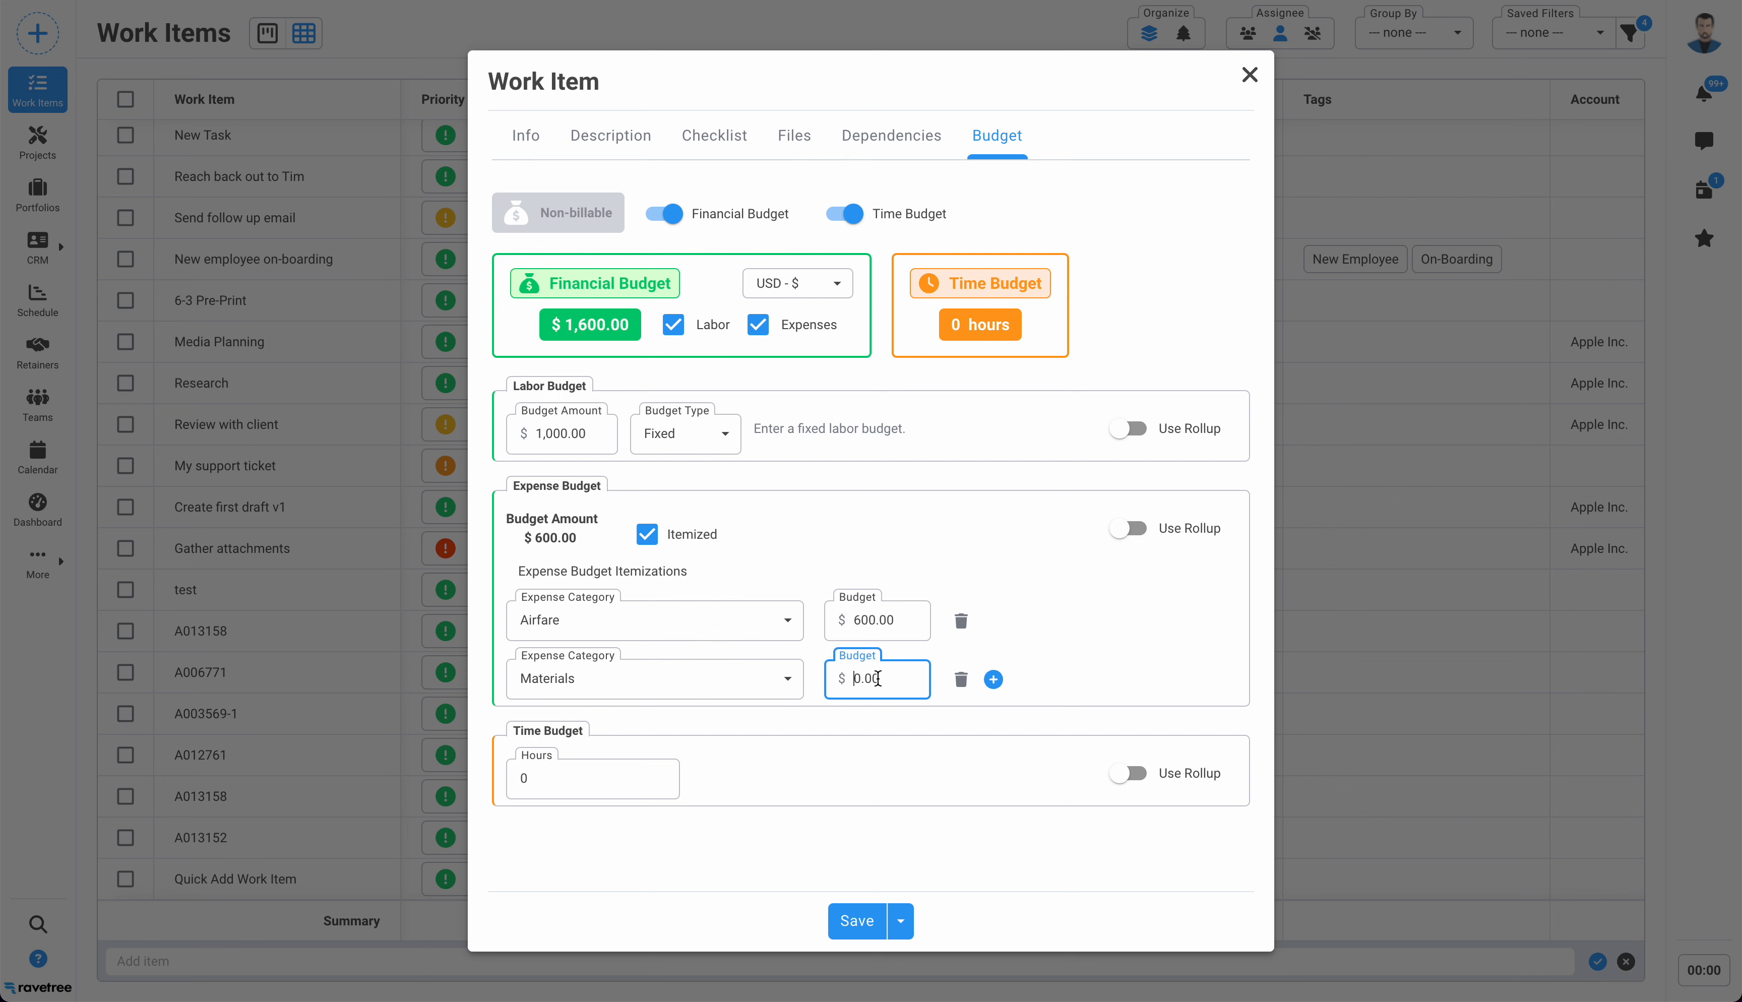
drag(877, 678, 849, 682)
text(5000)
click(973, 542)
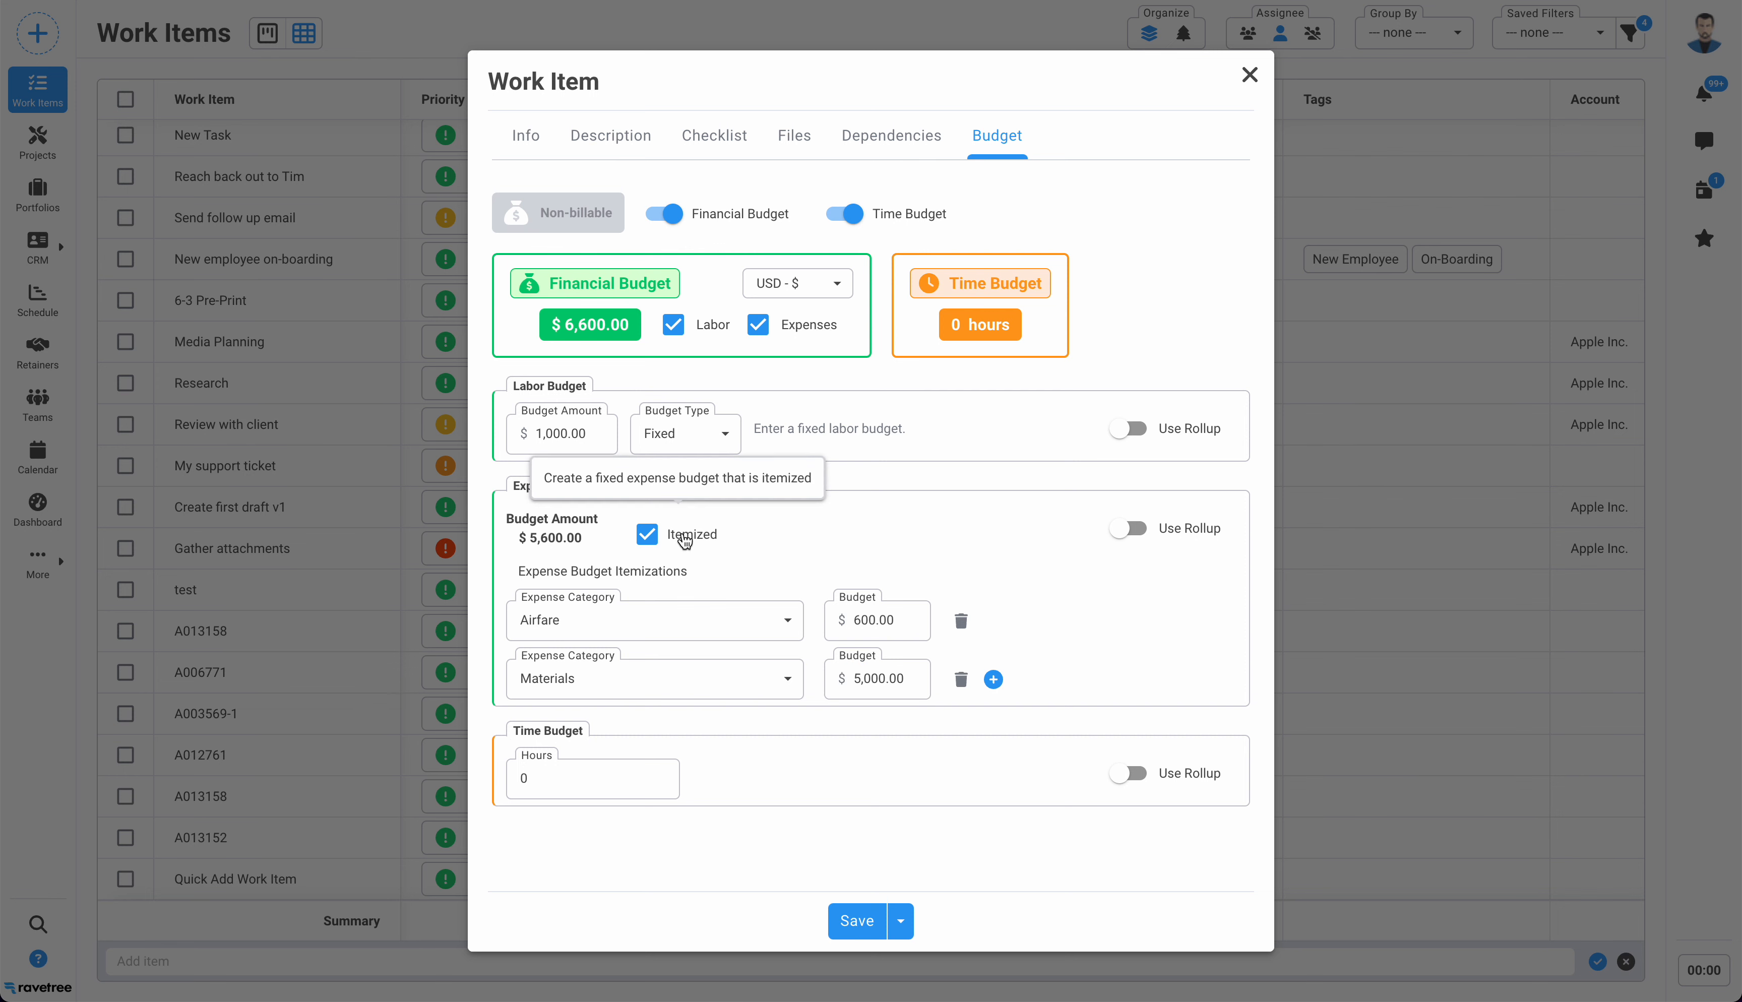
Remove the itemization from the expense budget and switch its rollup on and off again
click(647, 534)
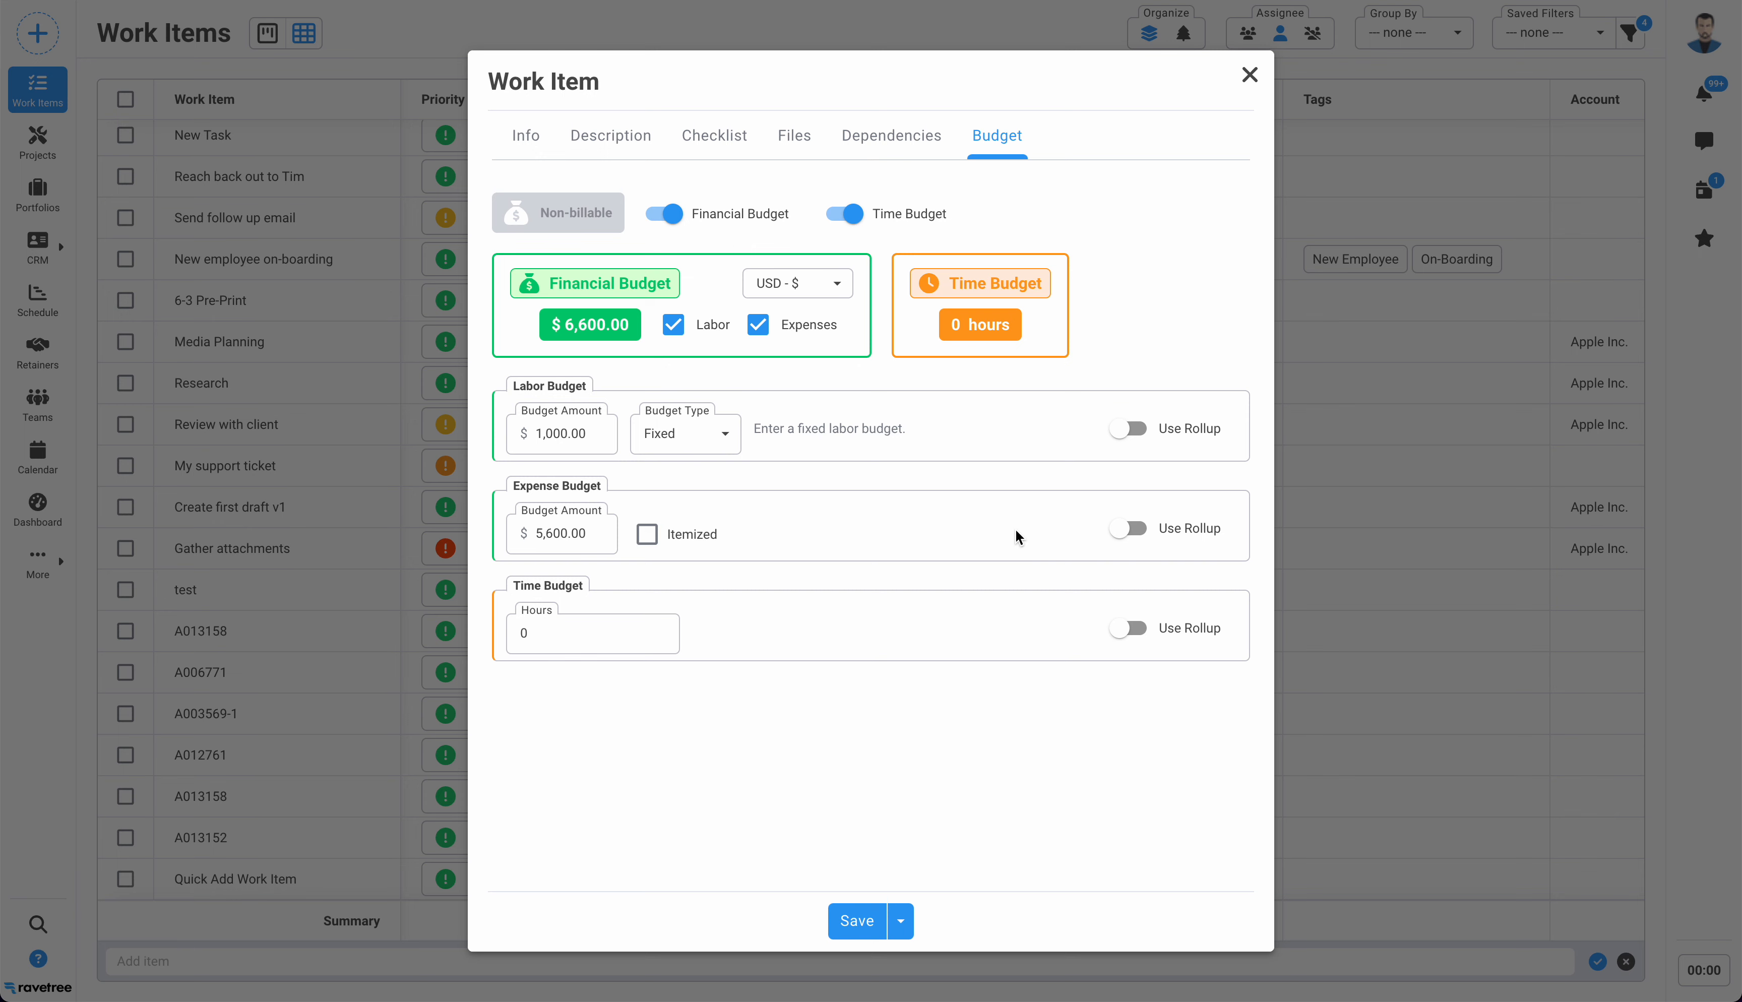
click(1128, 532)
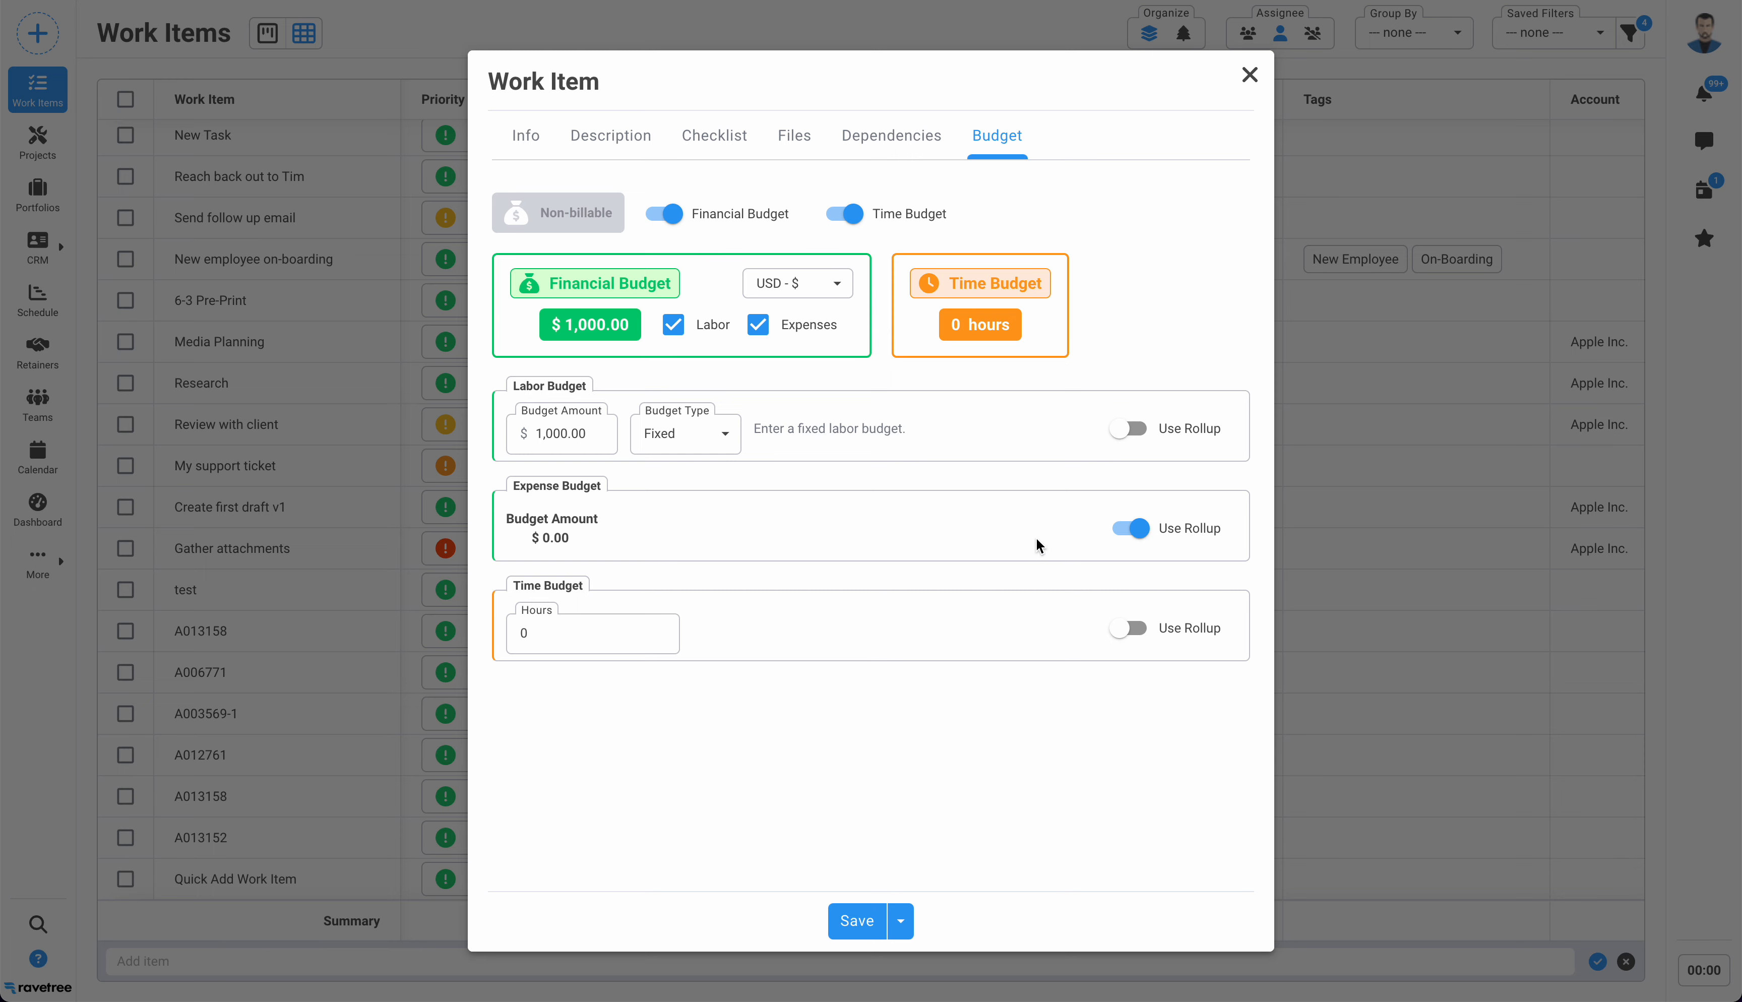
mouse_move(1138, 530)
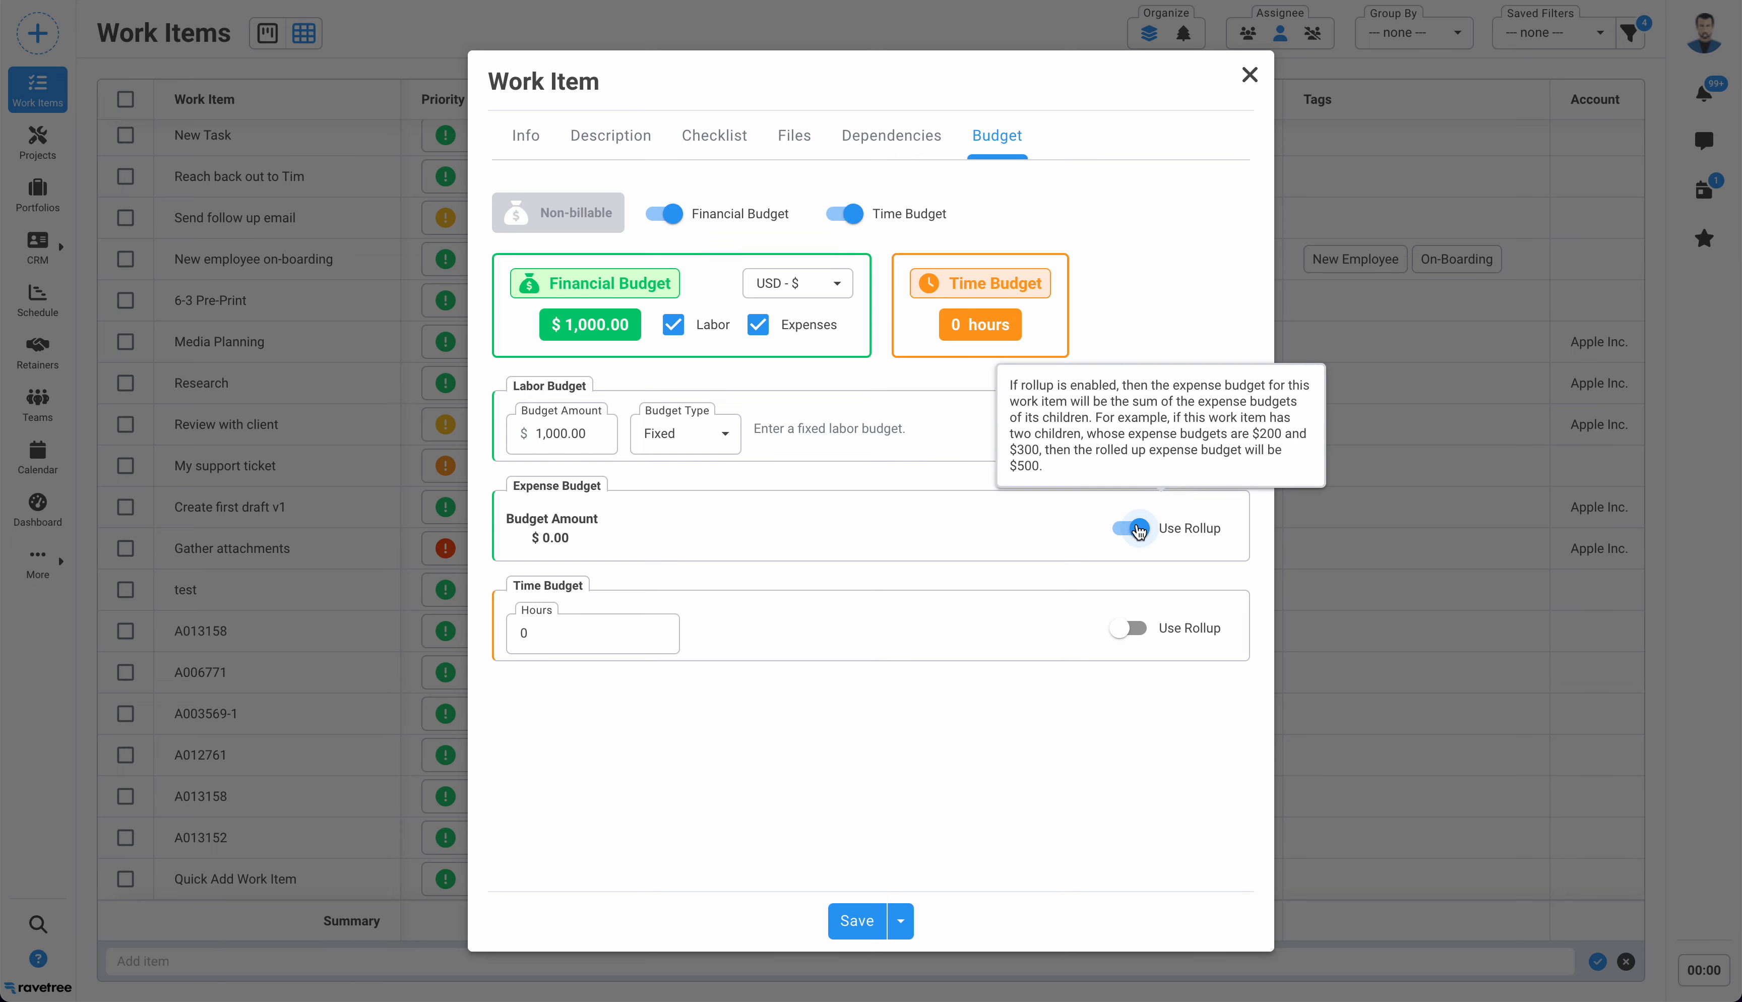
click(1137, 530)
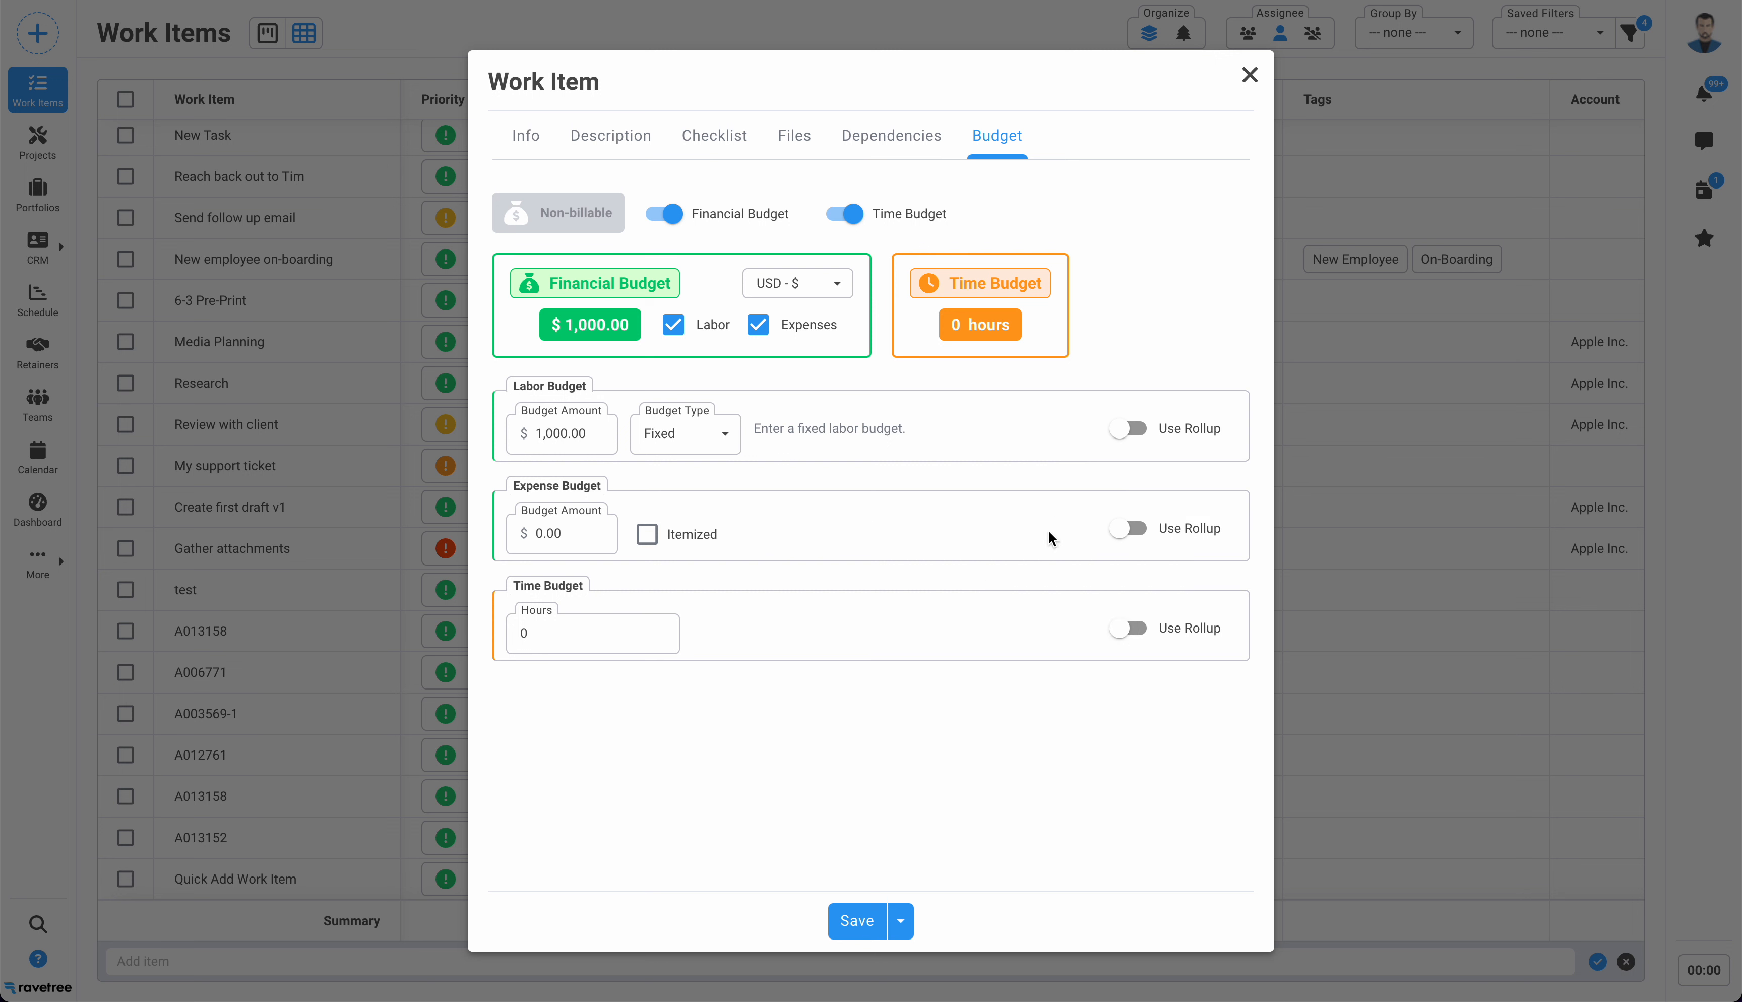
Set the labor budget type to Calculated, trying Fixed once more for comparison
click(719, 442)
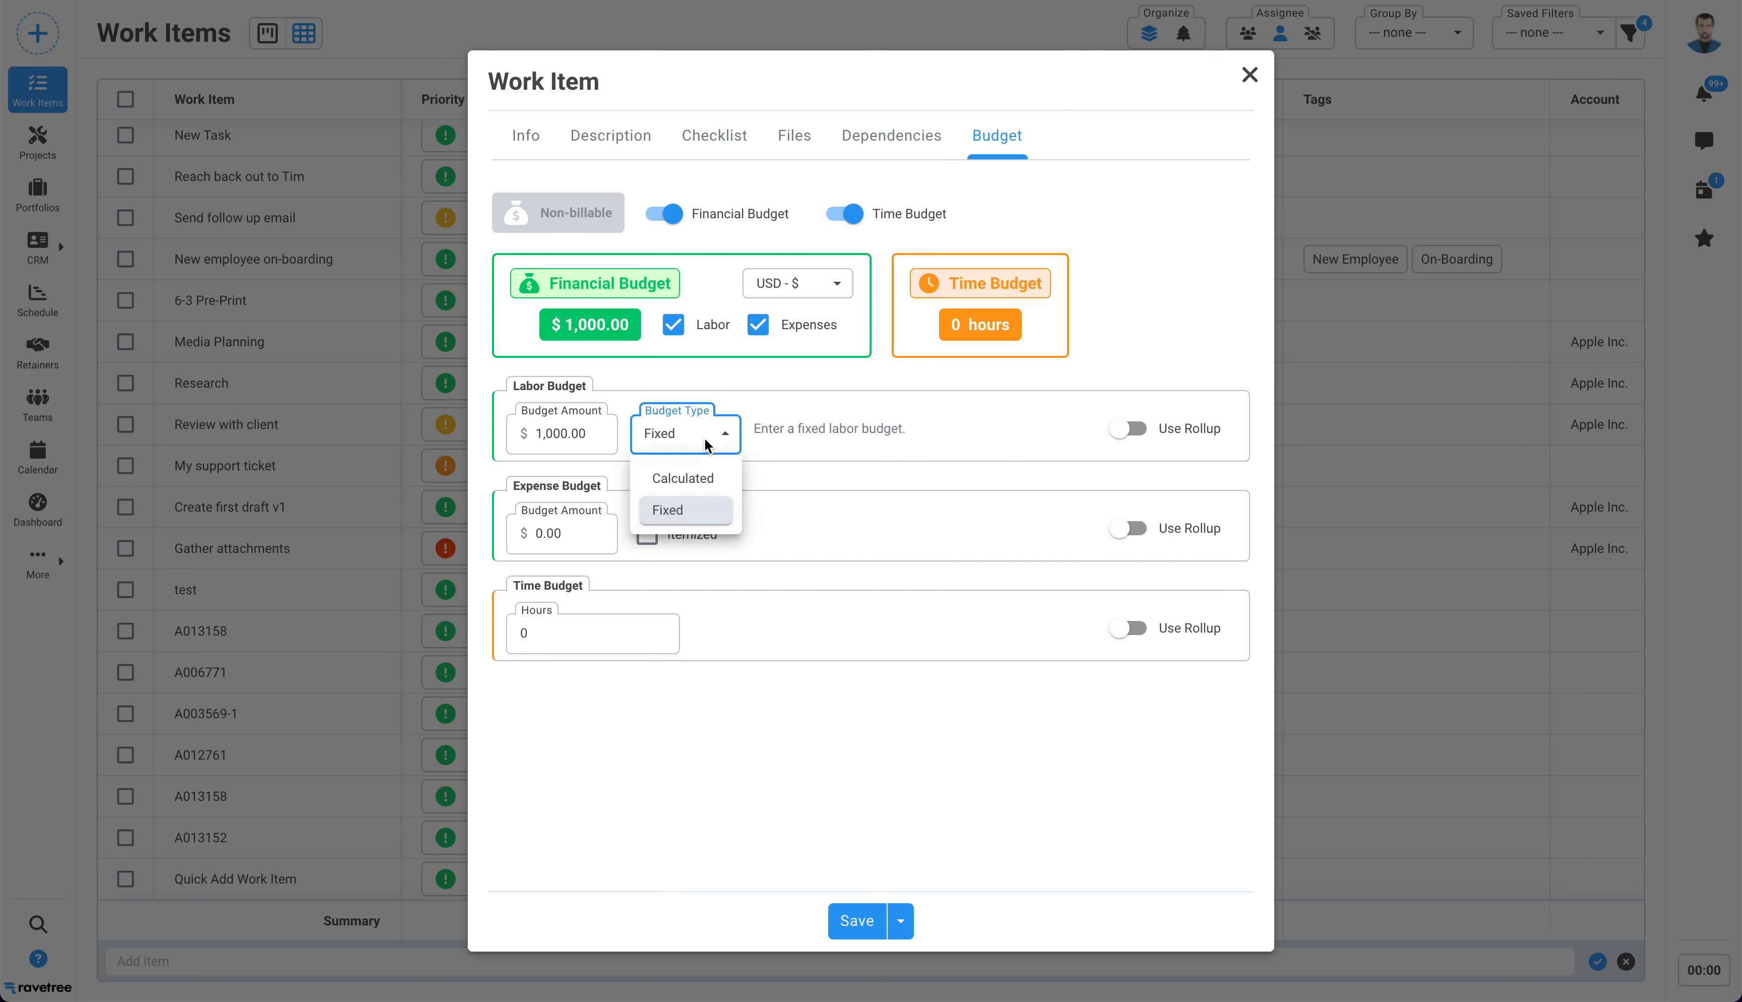
click(689, 479)
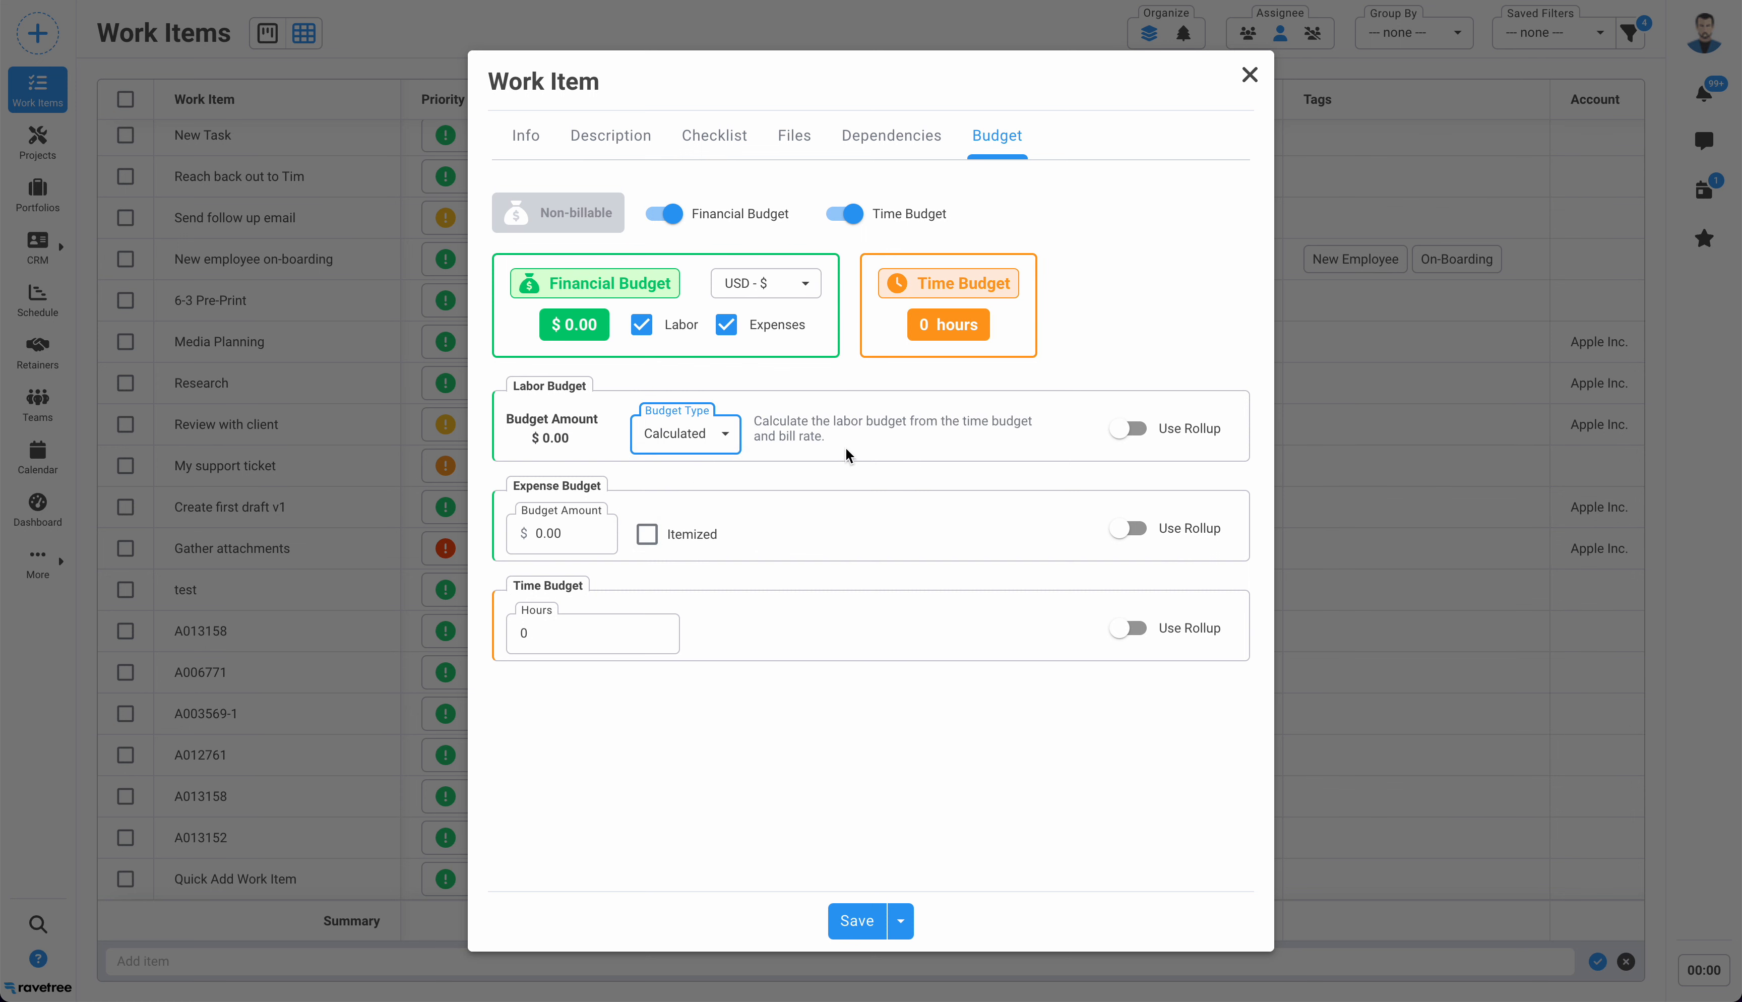
click(703, 433)
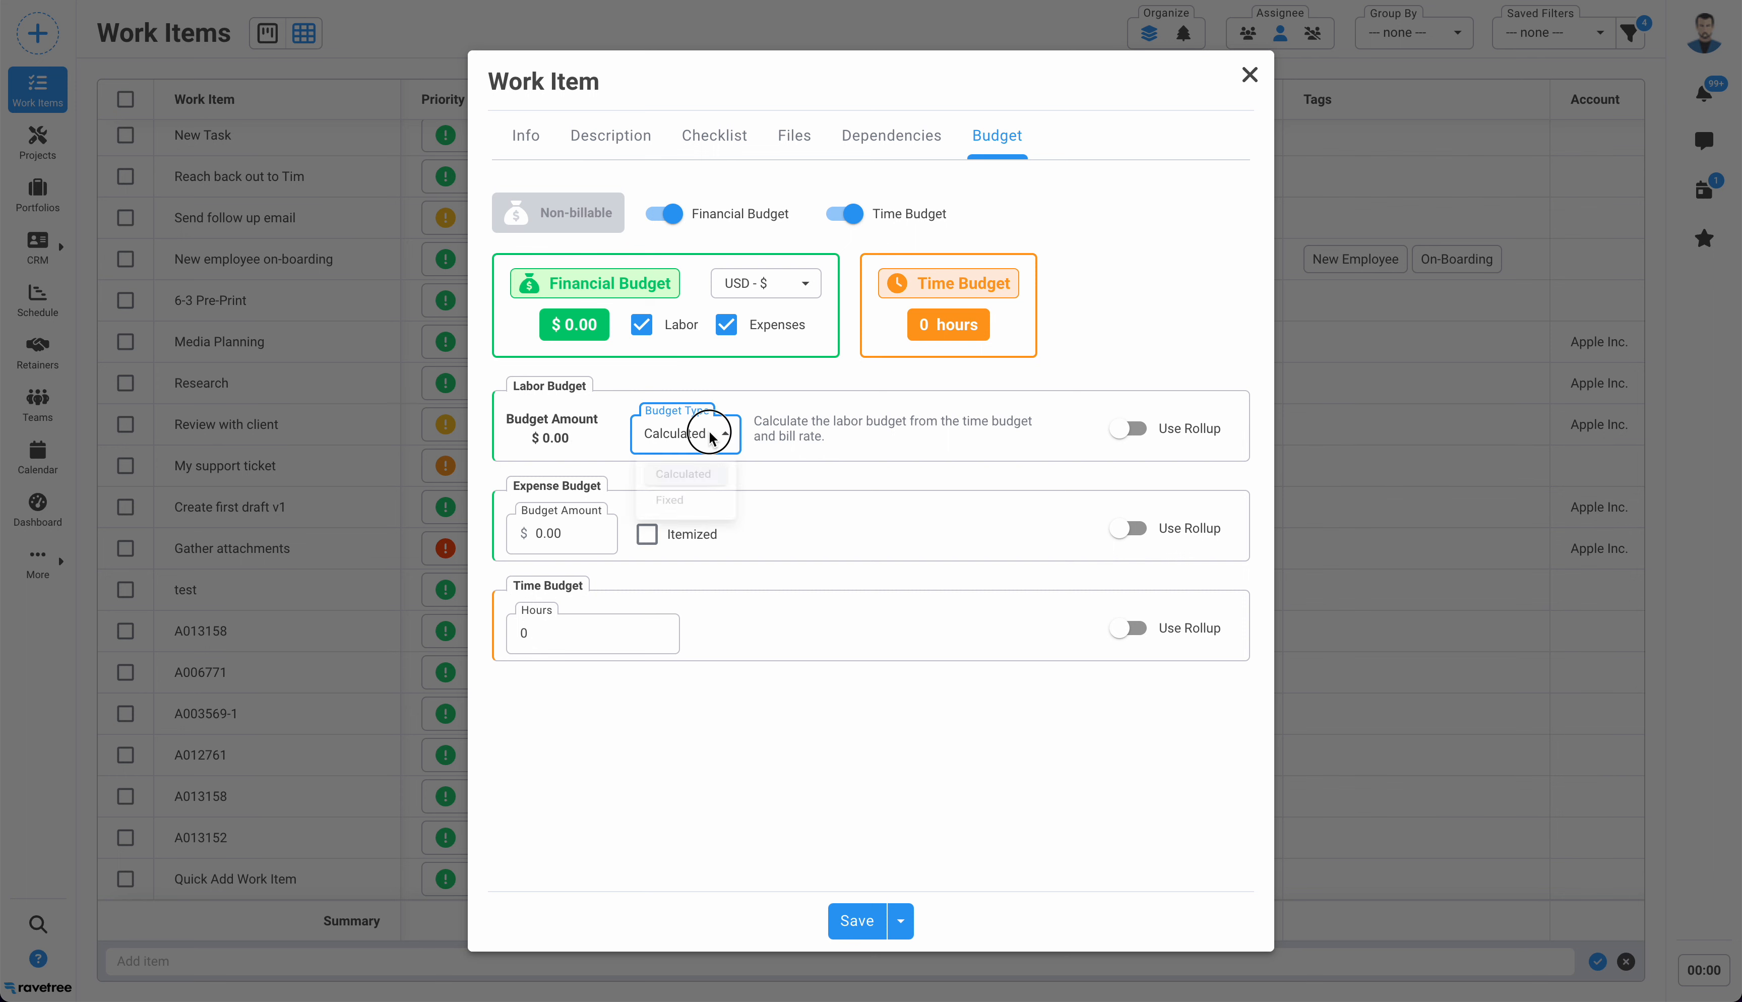
click(670, 510)
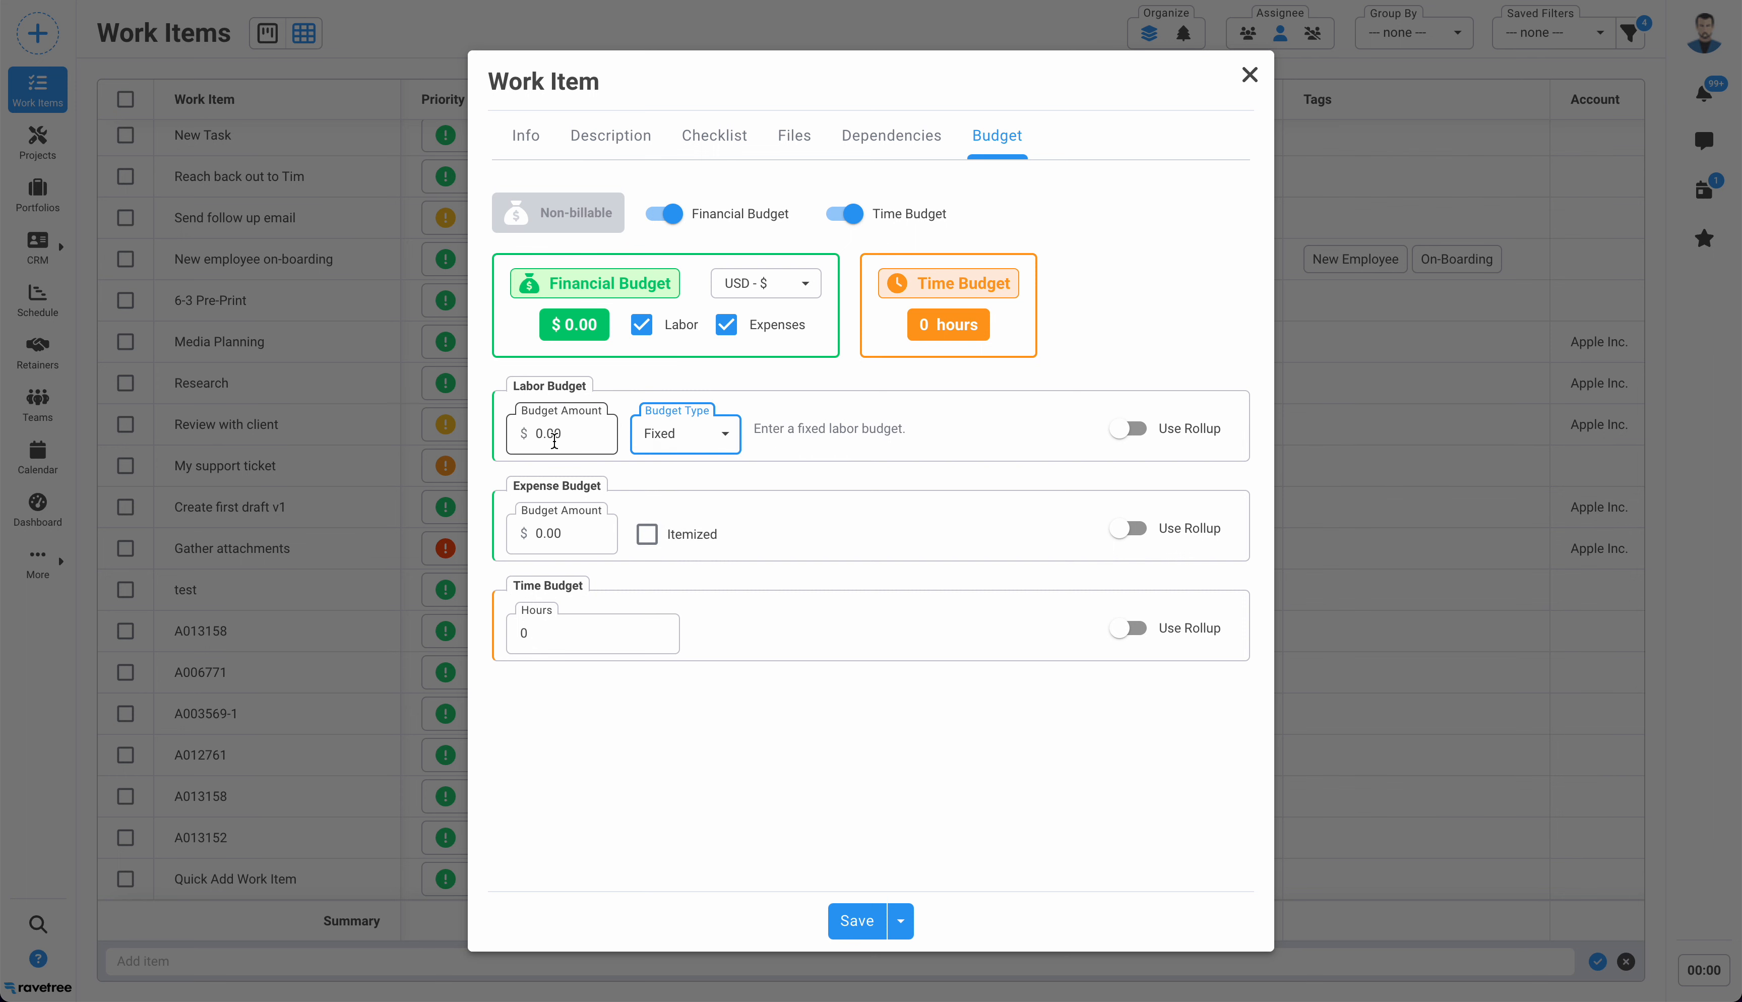
click(722, 436)
click(701, 476)
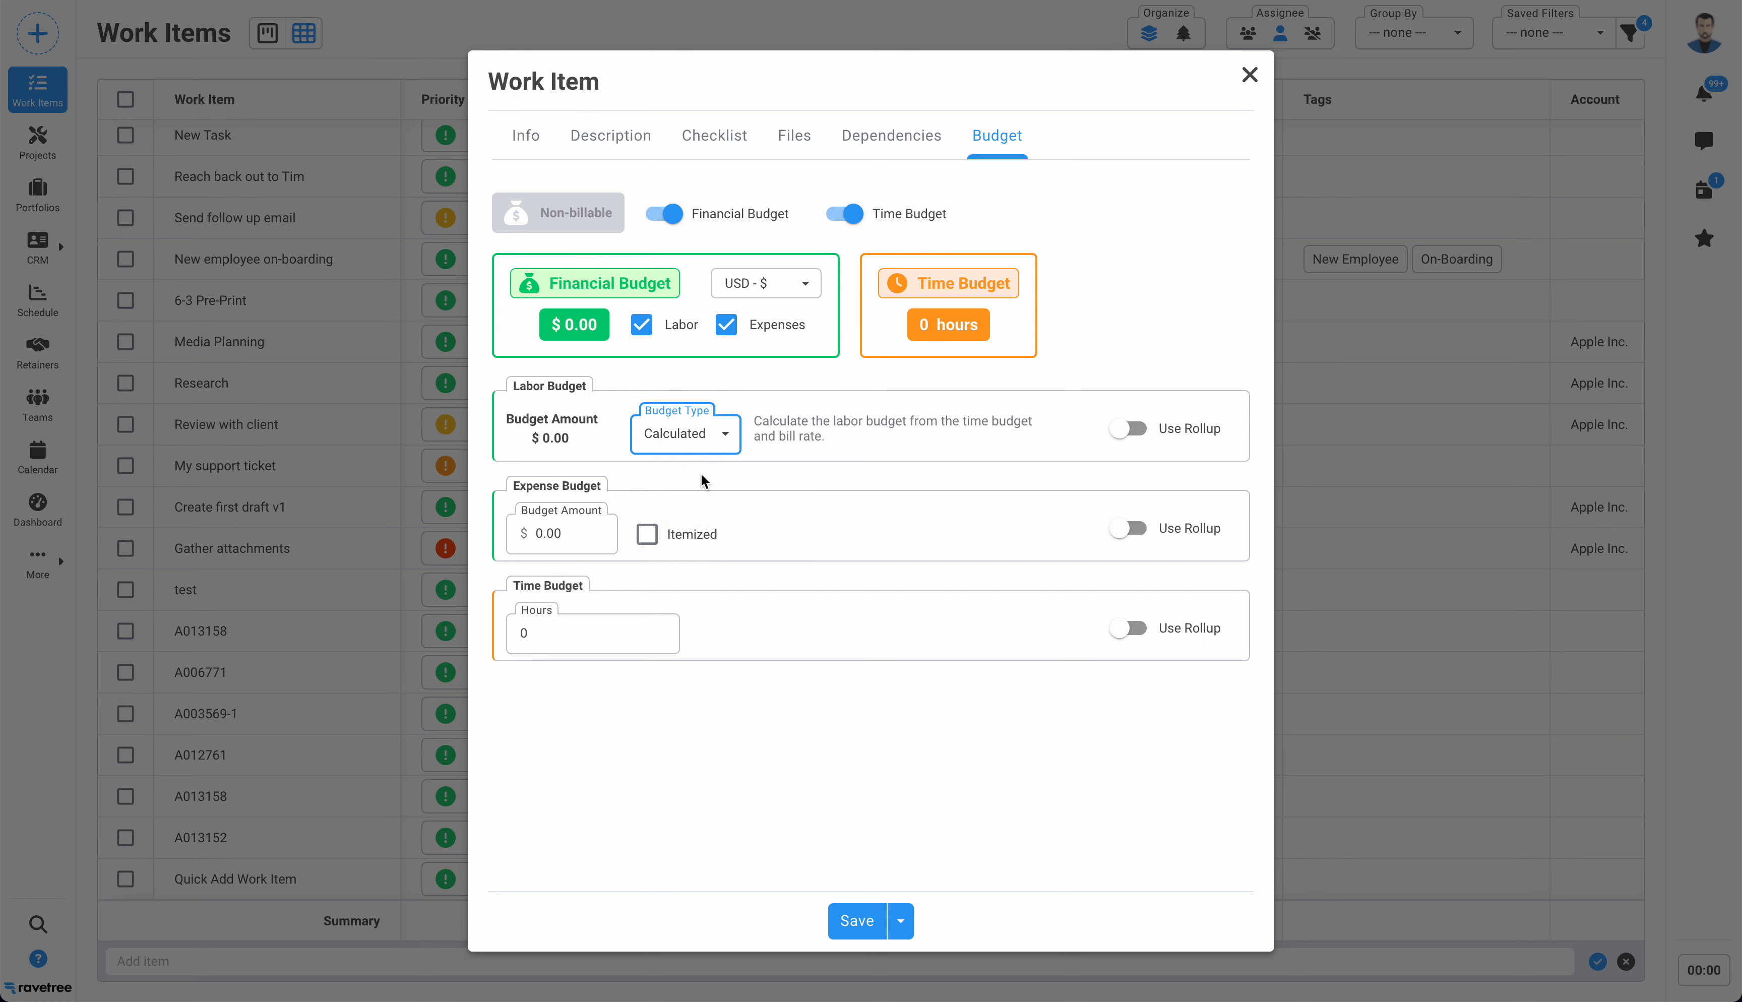
Set the work item's time budget to 10 hours
click(522, 634)
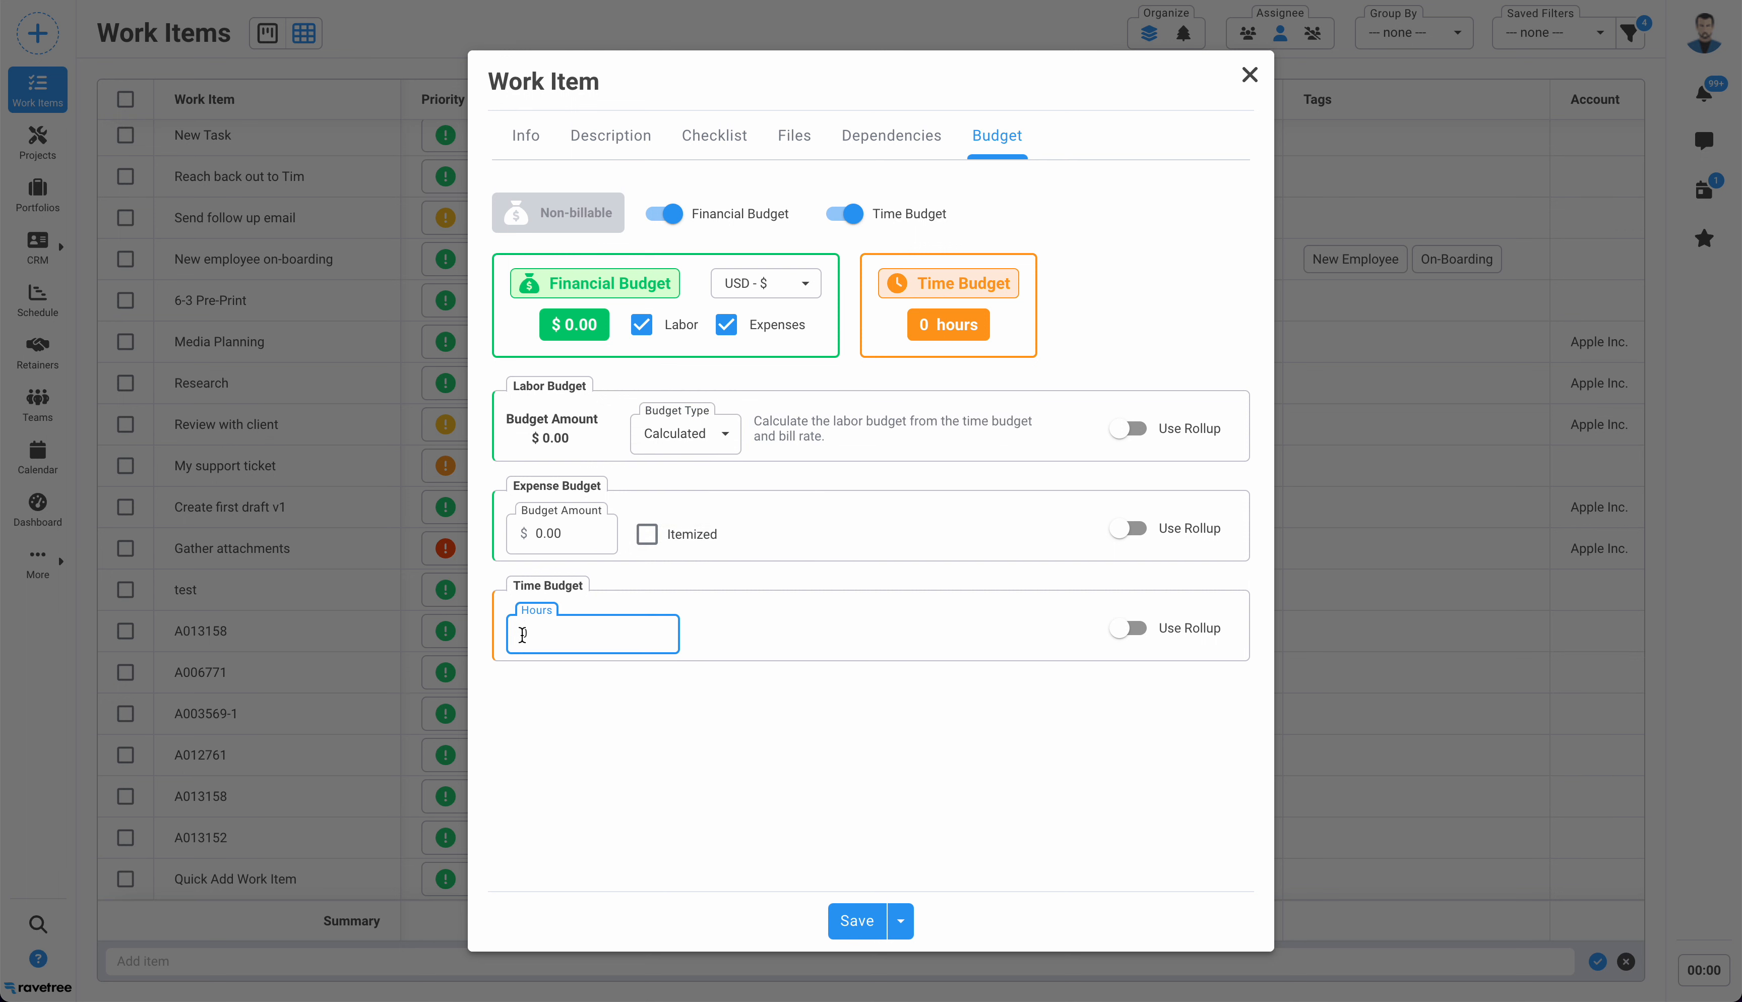
text(10)
click(643, 674)
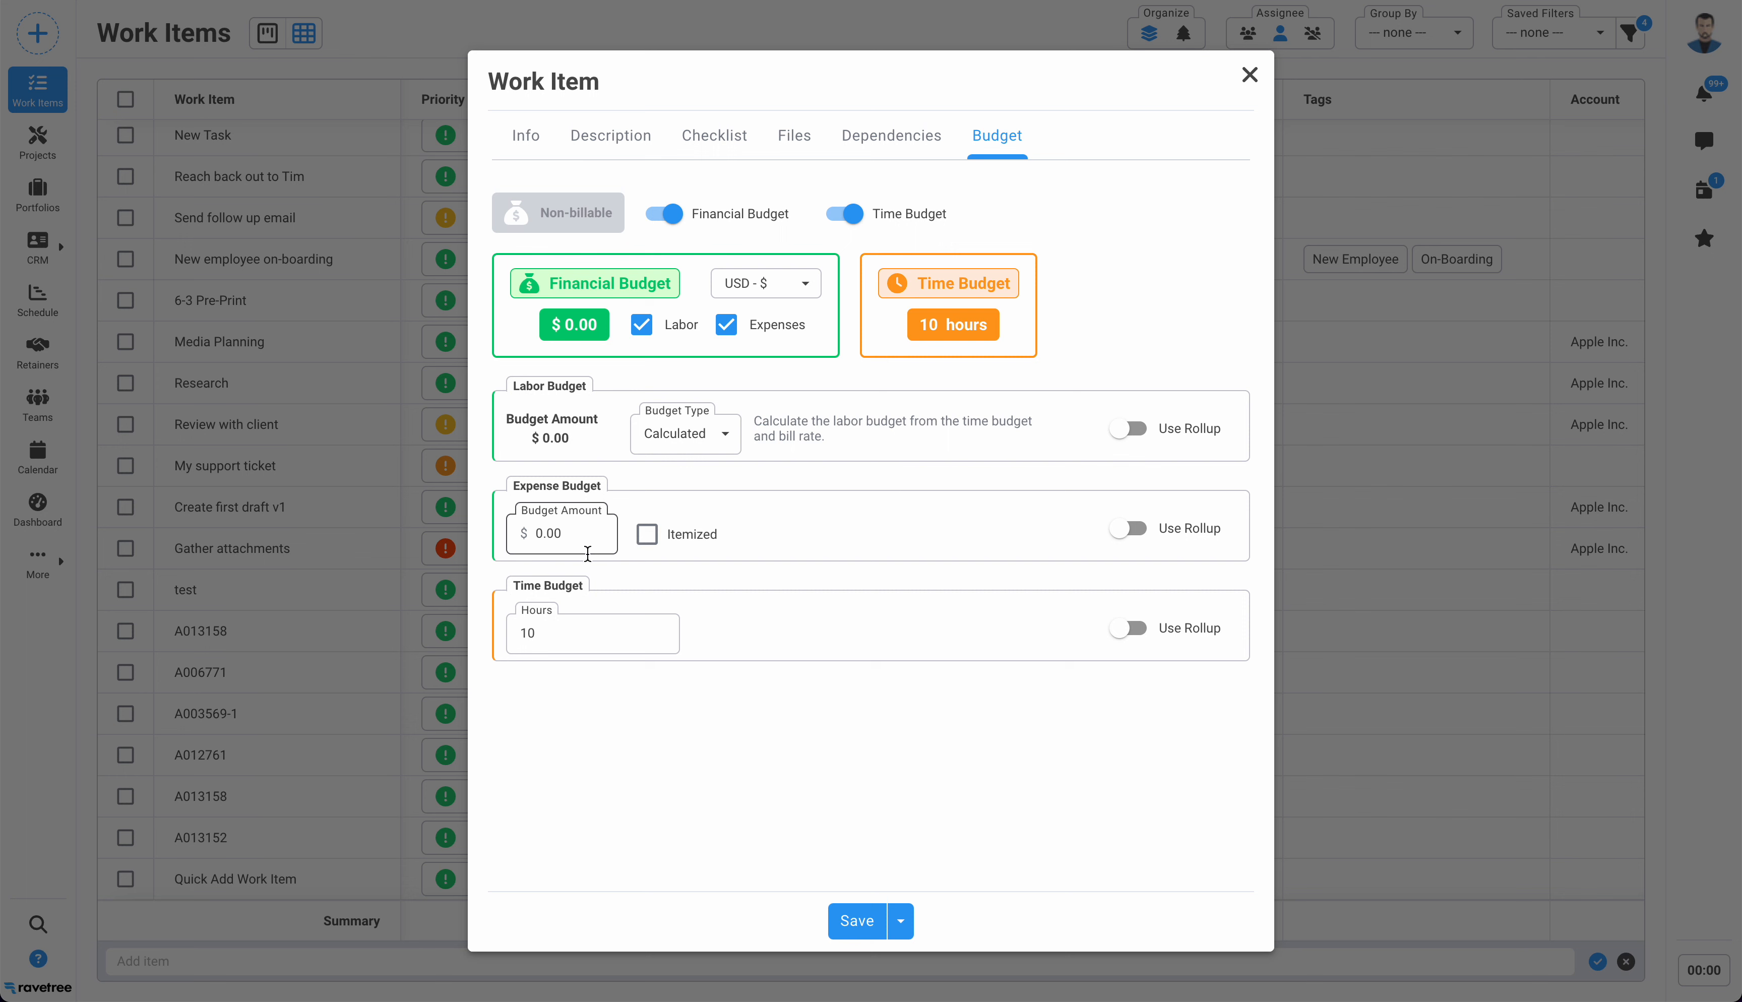
Make the work item billable and set its billing type to Time & Materials
click(561, 215)
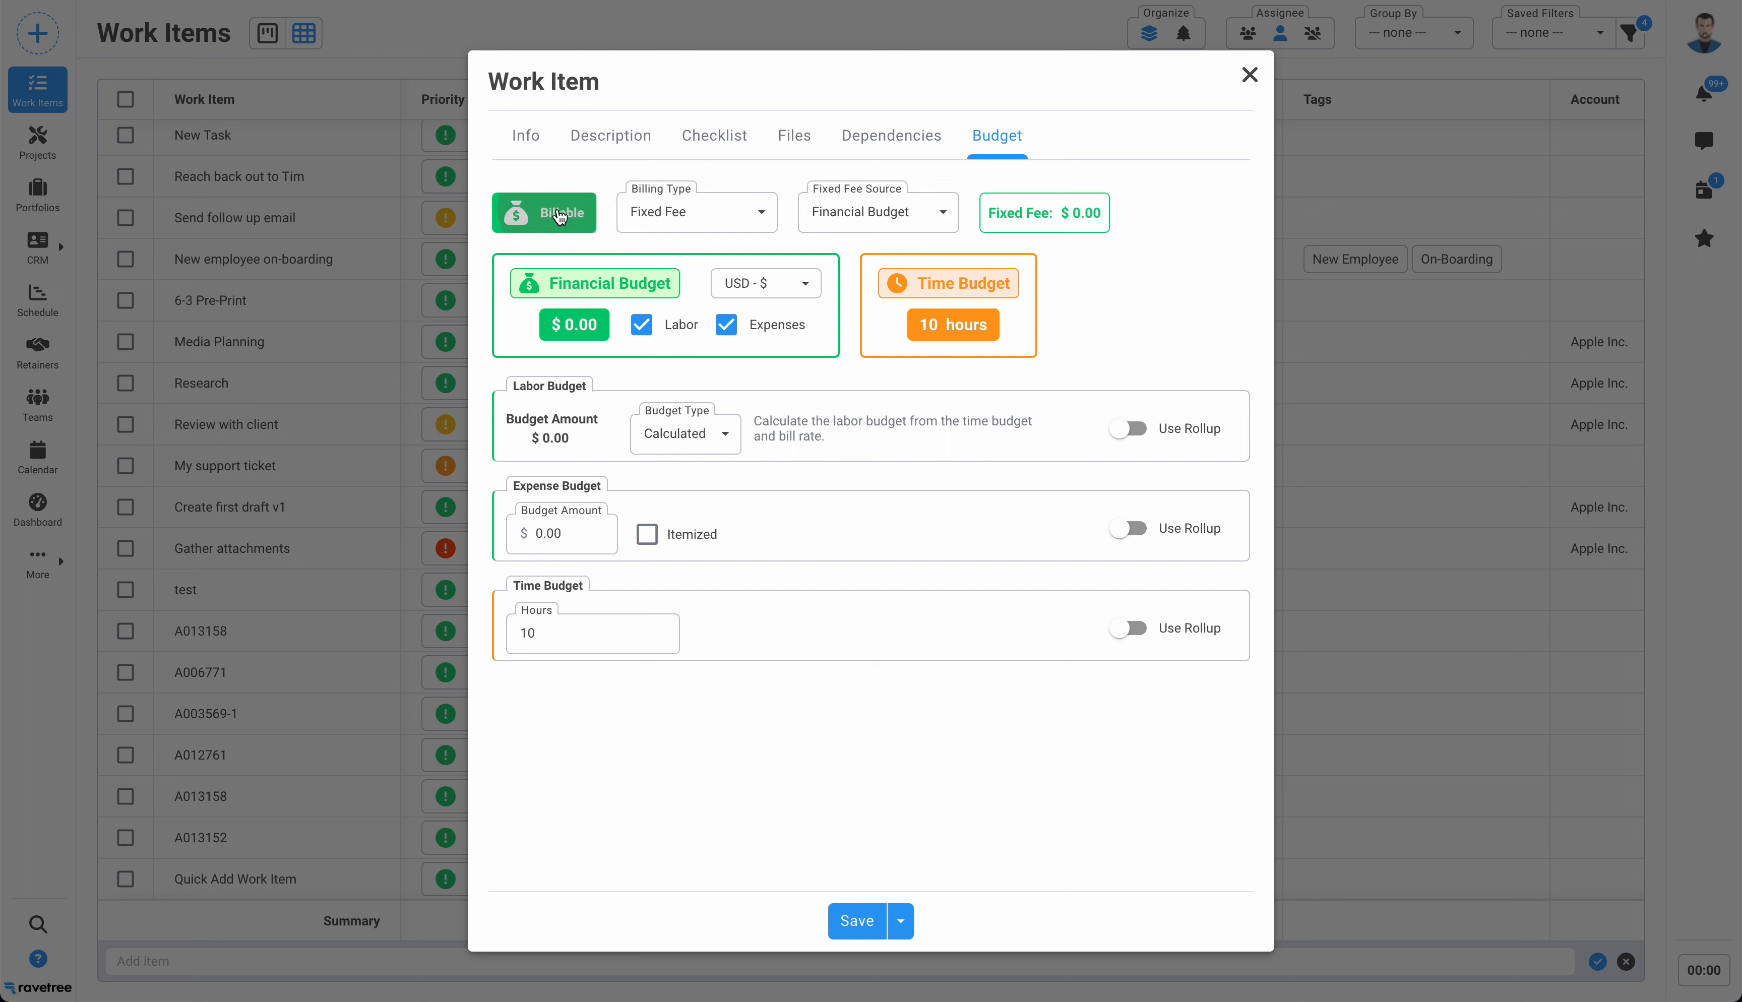
click(719, 214)
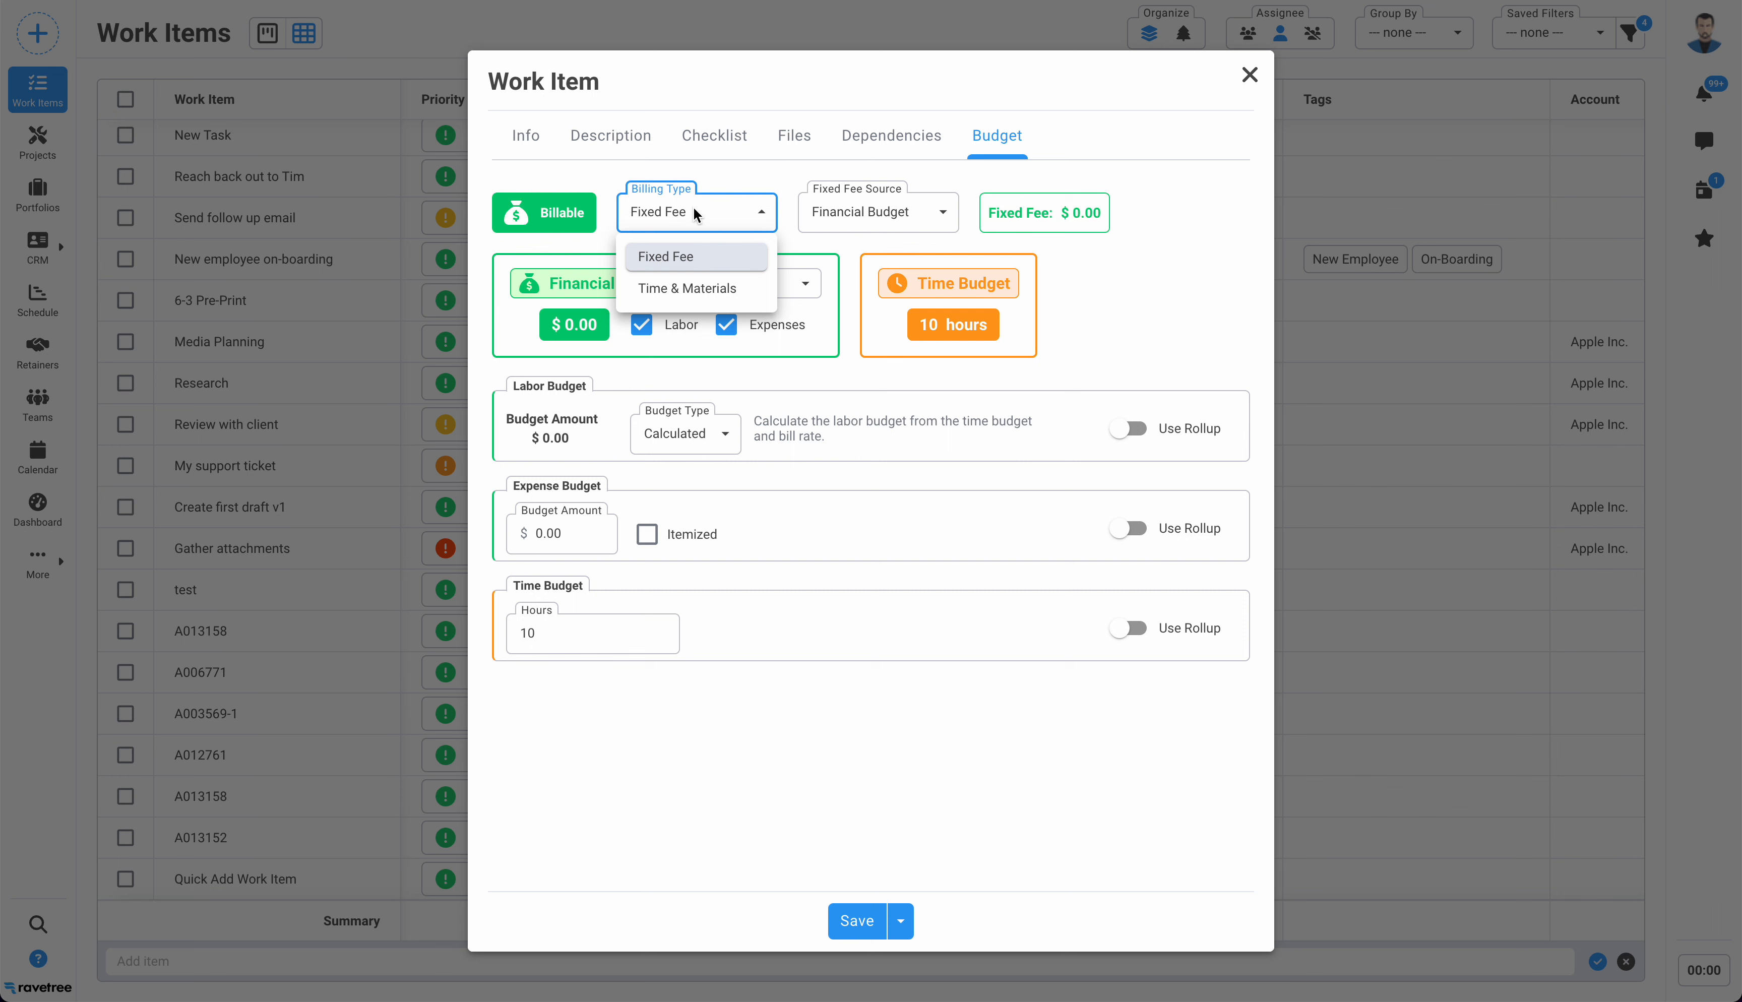
click(687, 289)
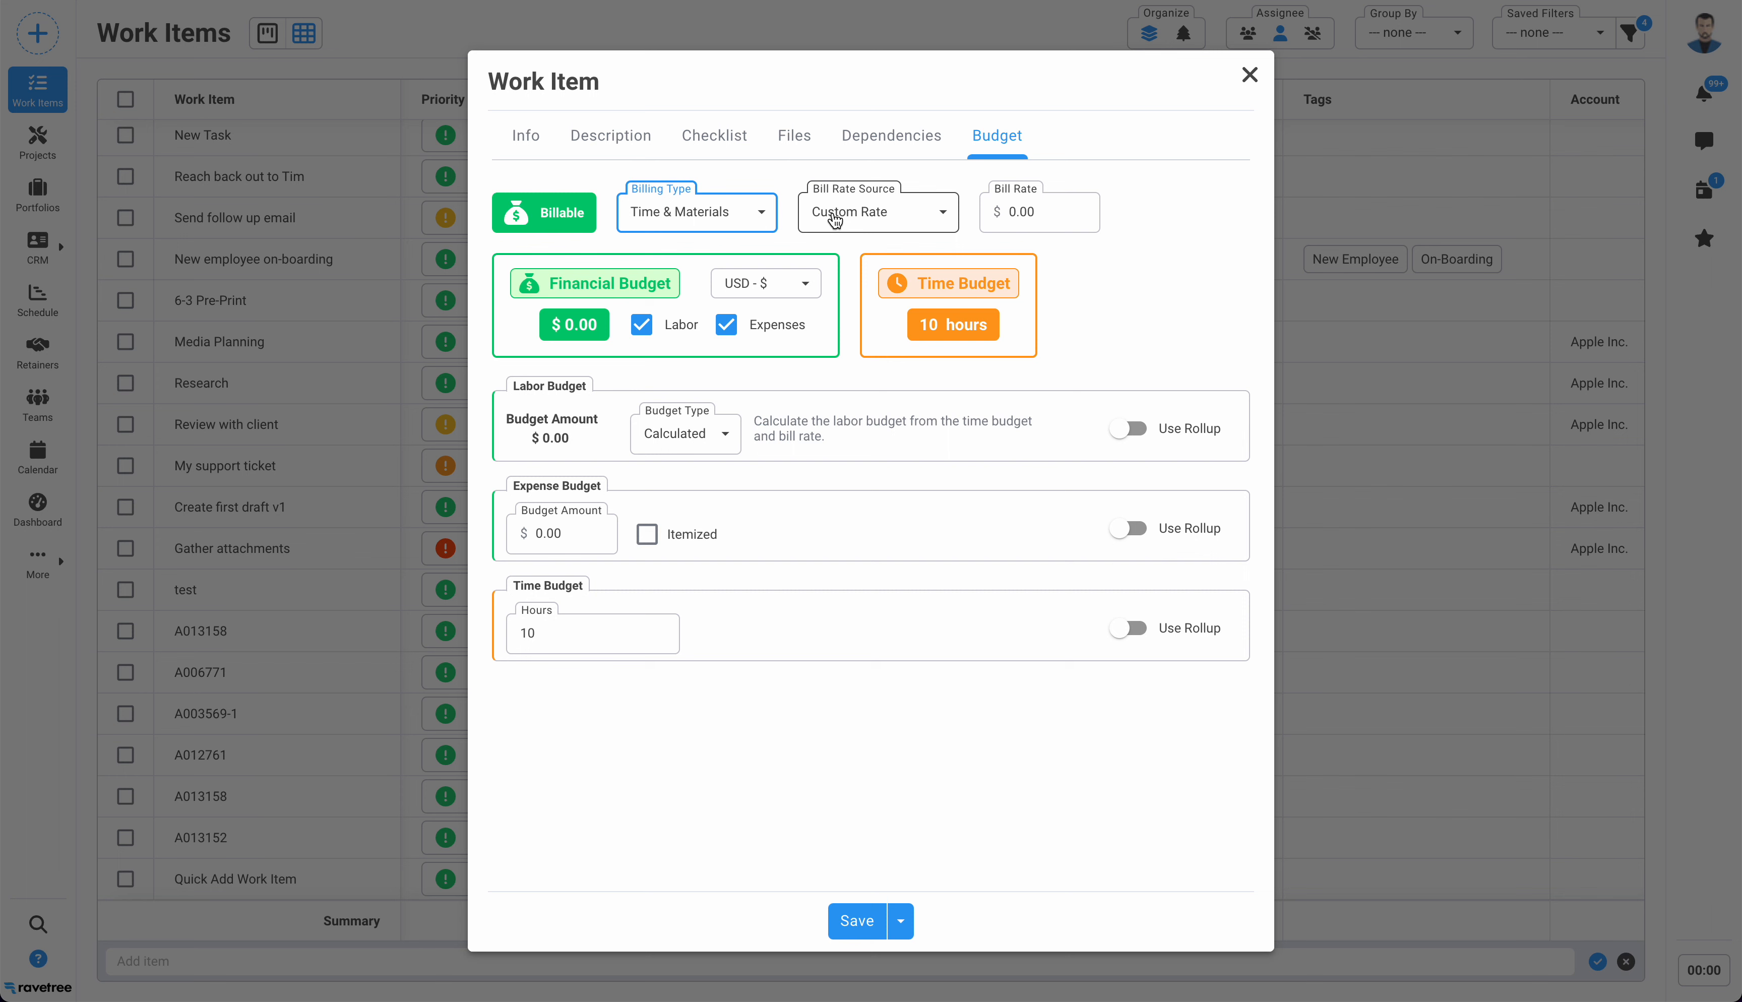
Set the work item's custom bill rate to $100 and review the calculated labor budget
click(1010, 212)
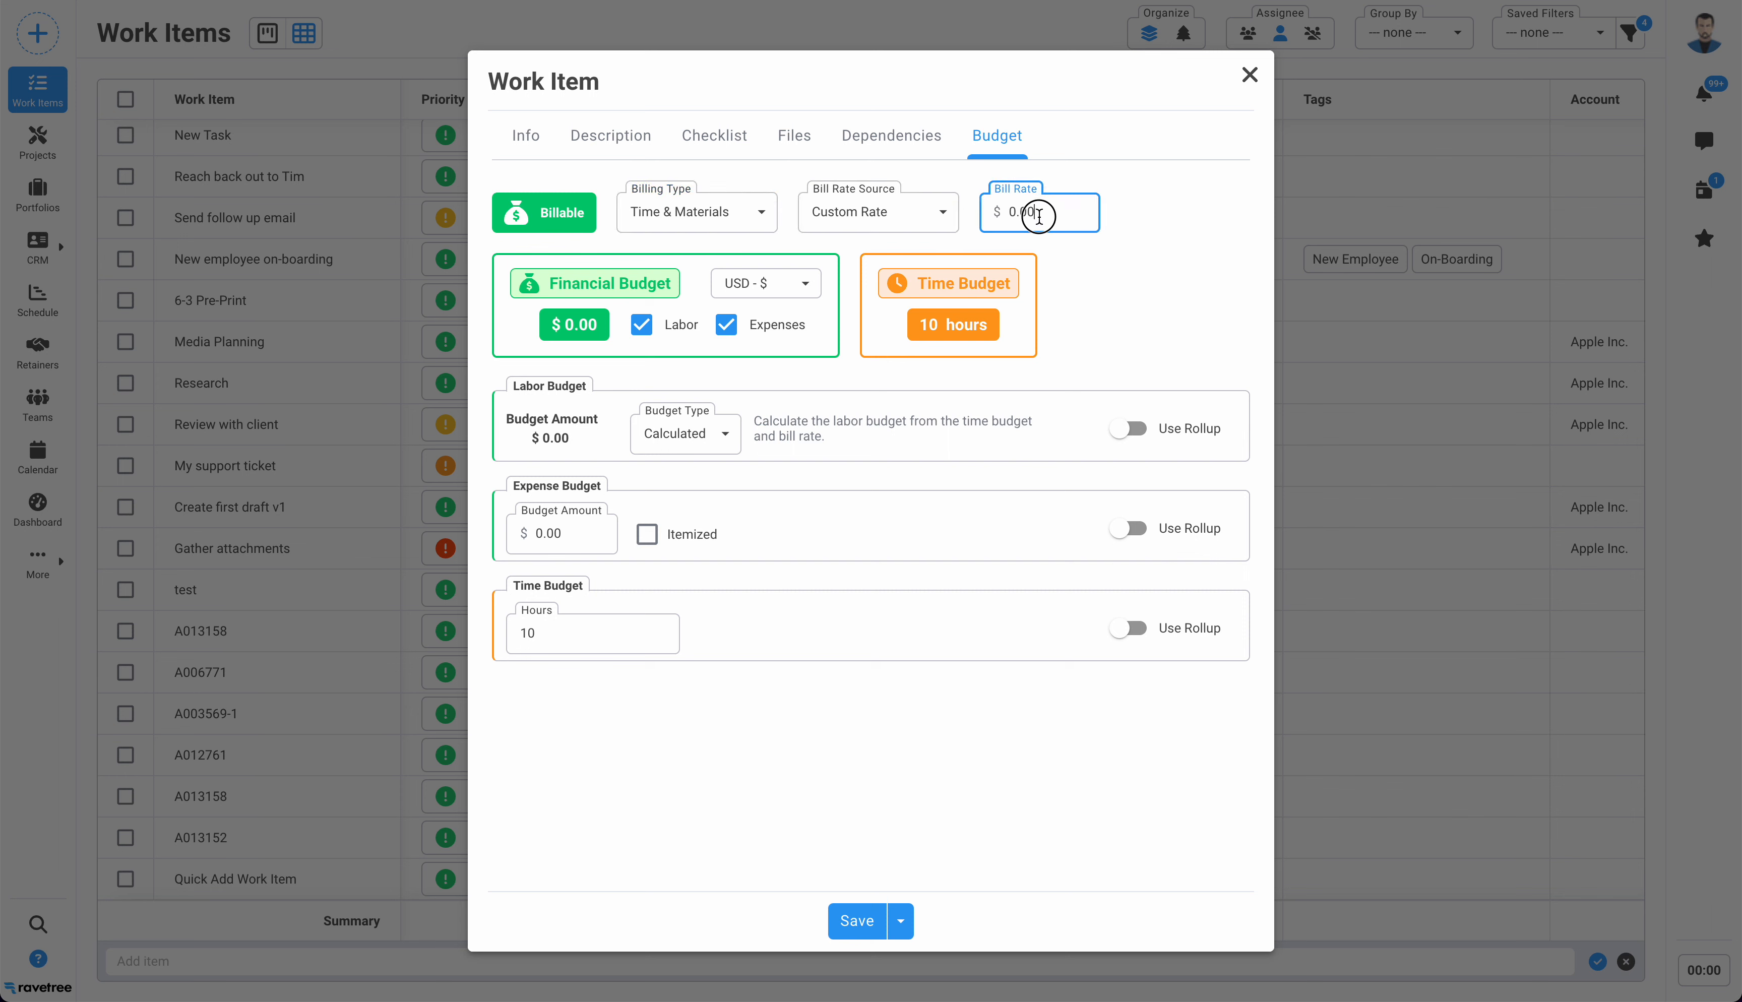
drag(1036, 213, 997, 214)
text(100)
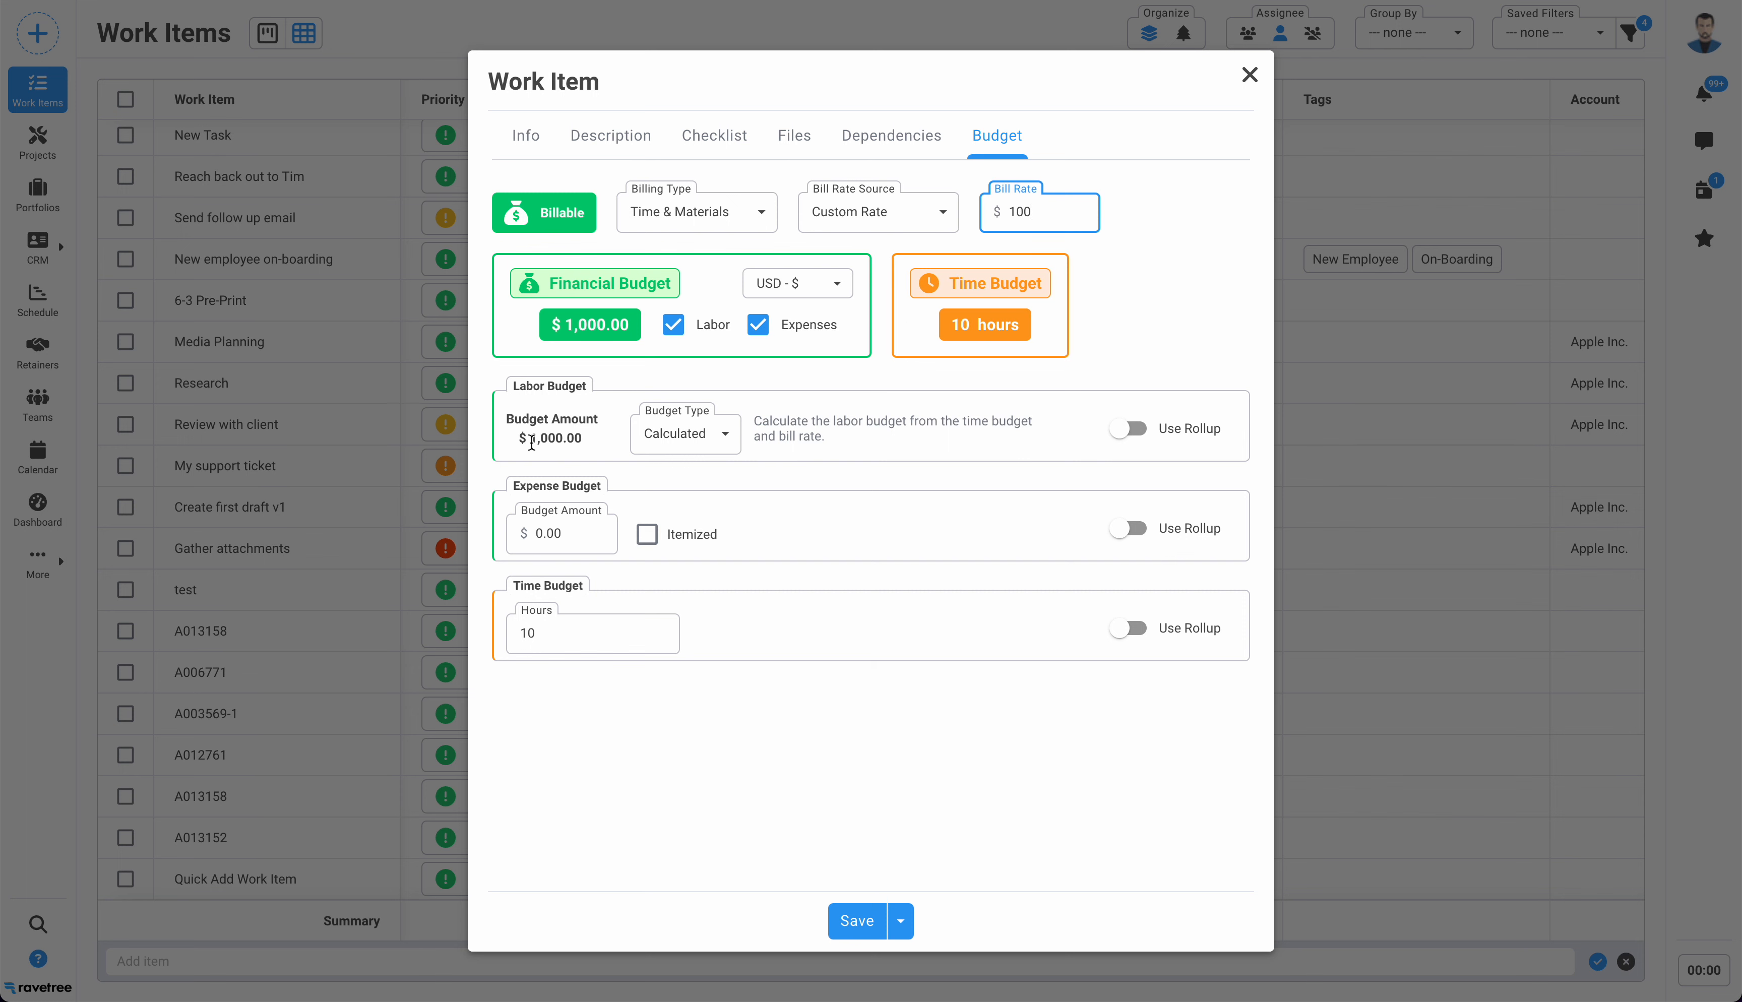
drag(531, 438, 583, 442)
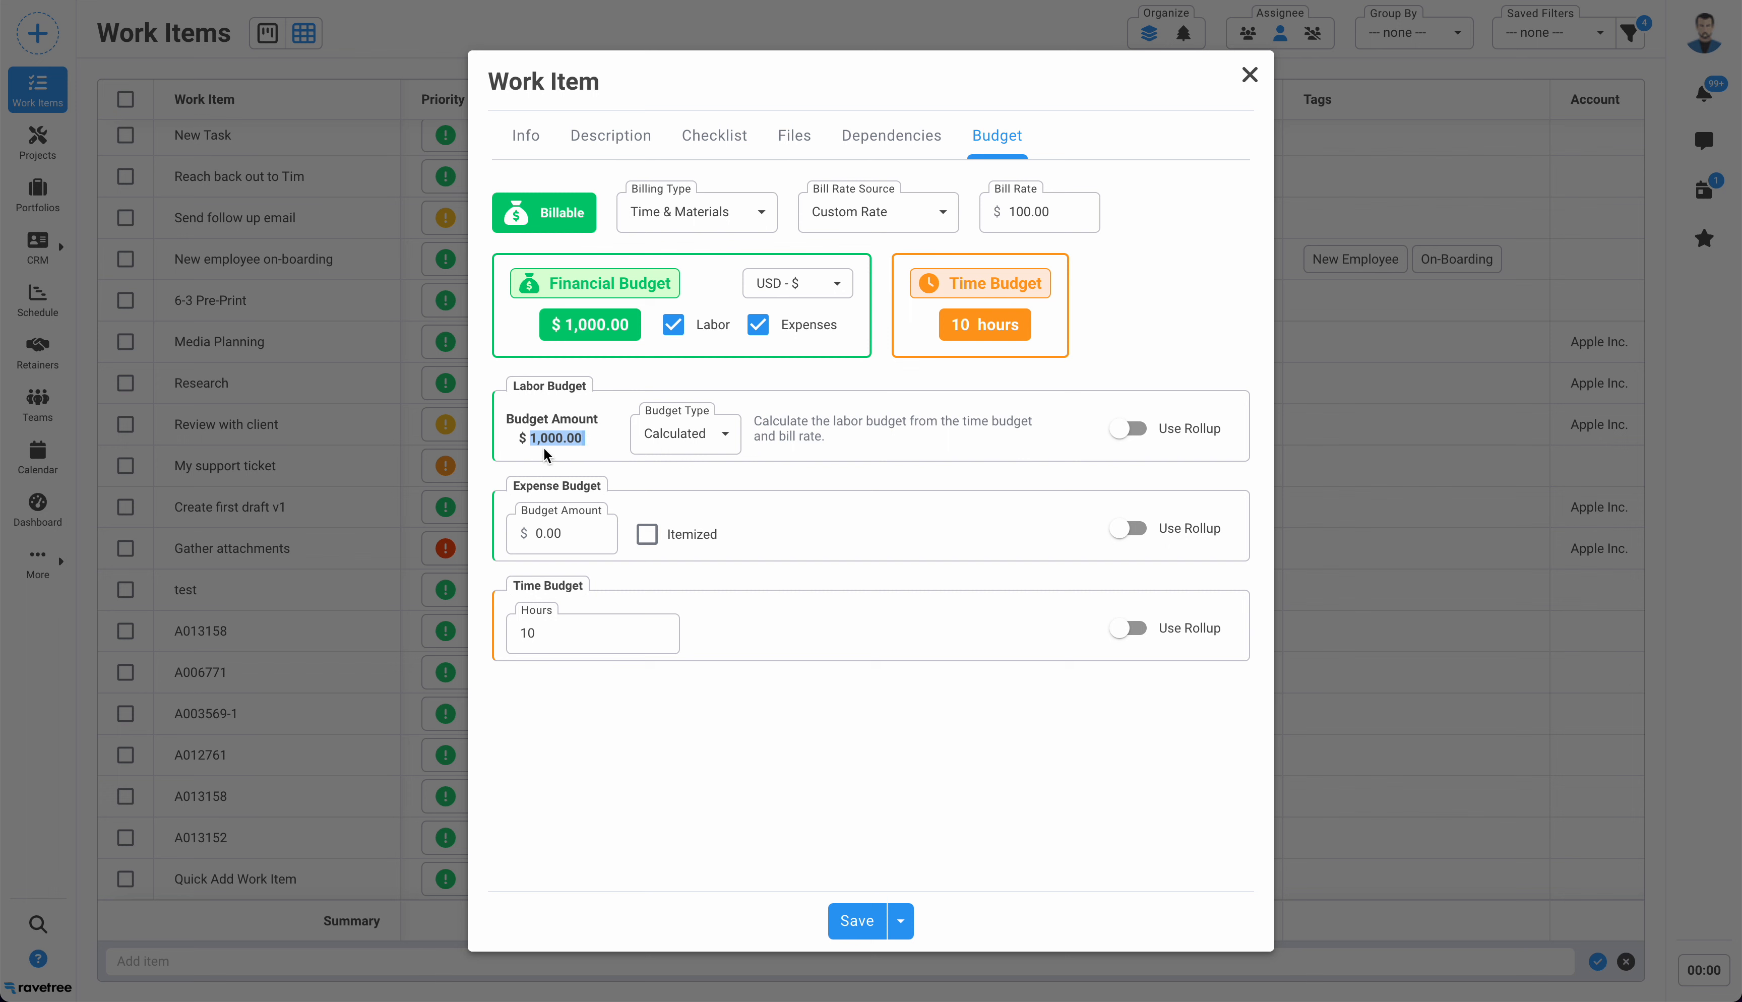
Set the work item's time budget to 15 hours
drag(534, 634, 530, 637)
text(5)
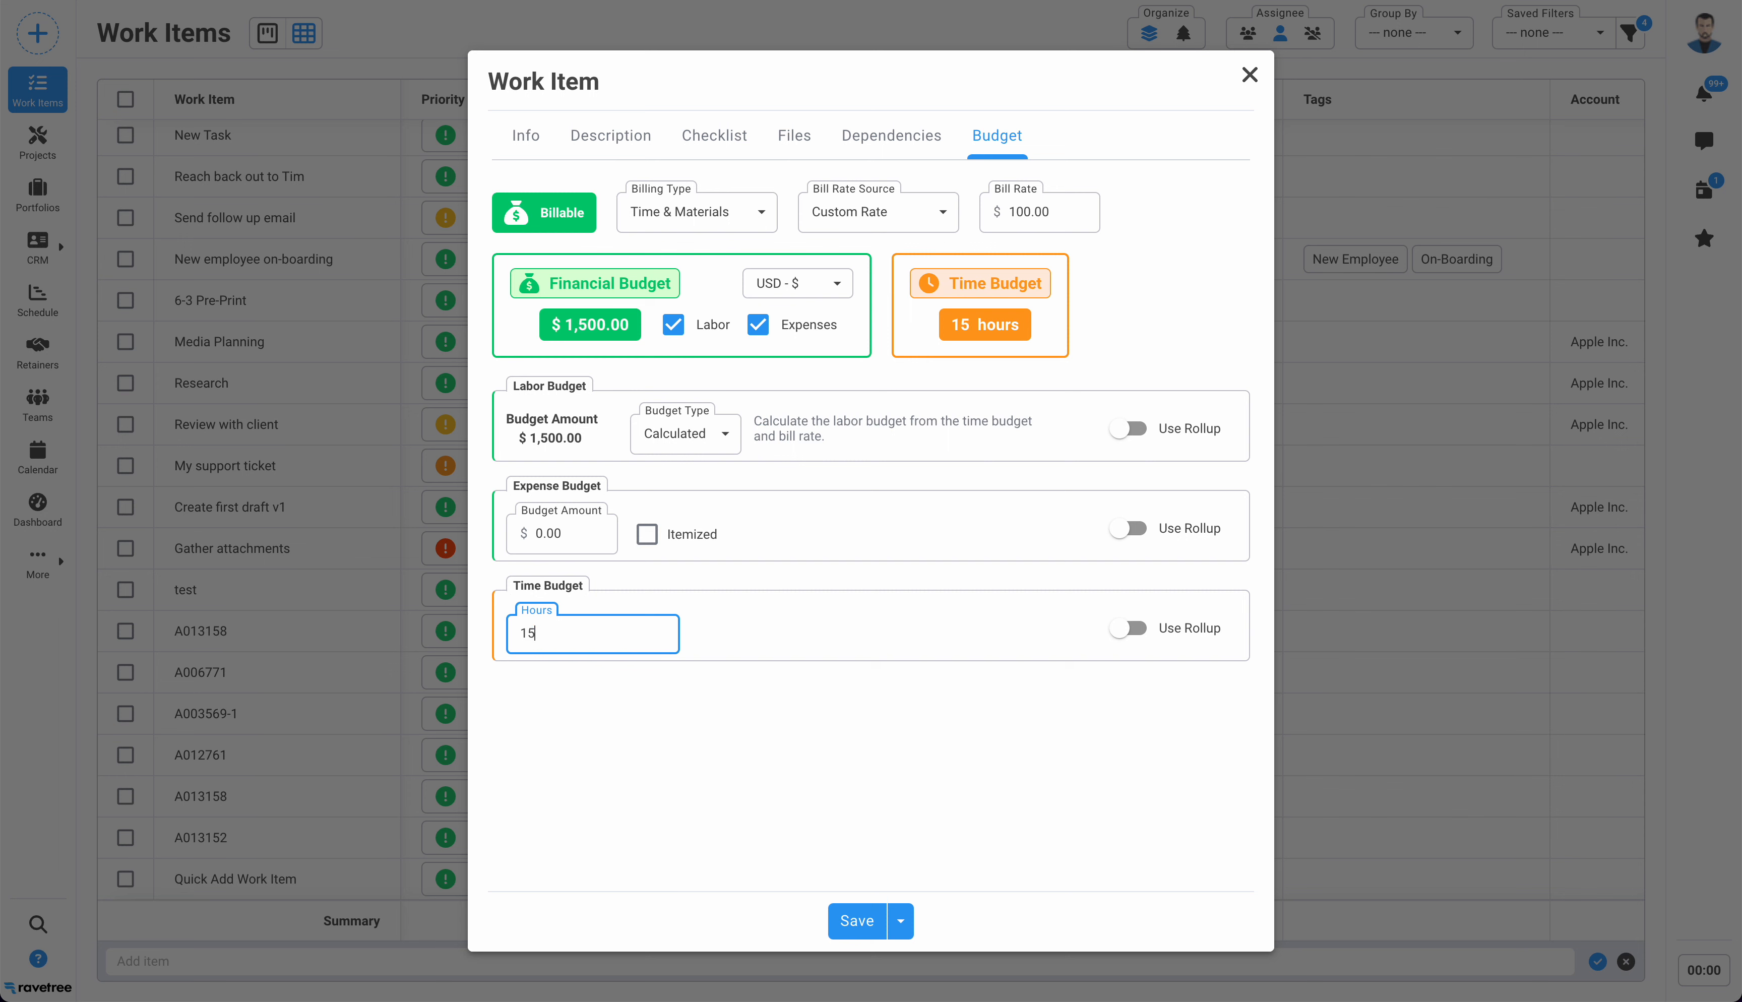
click(626, 709)
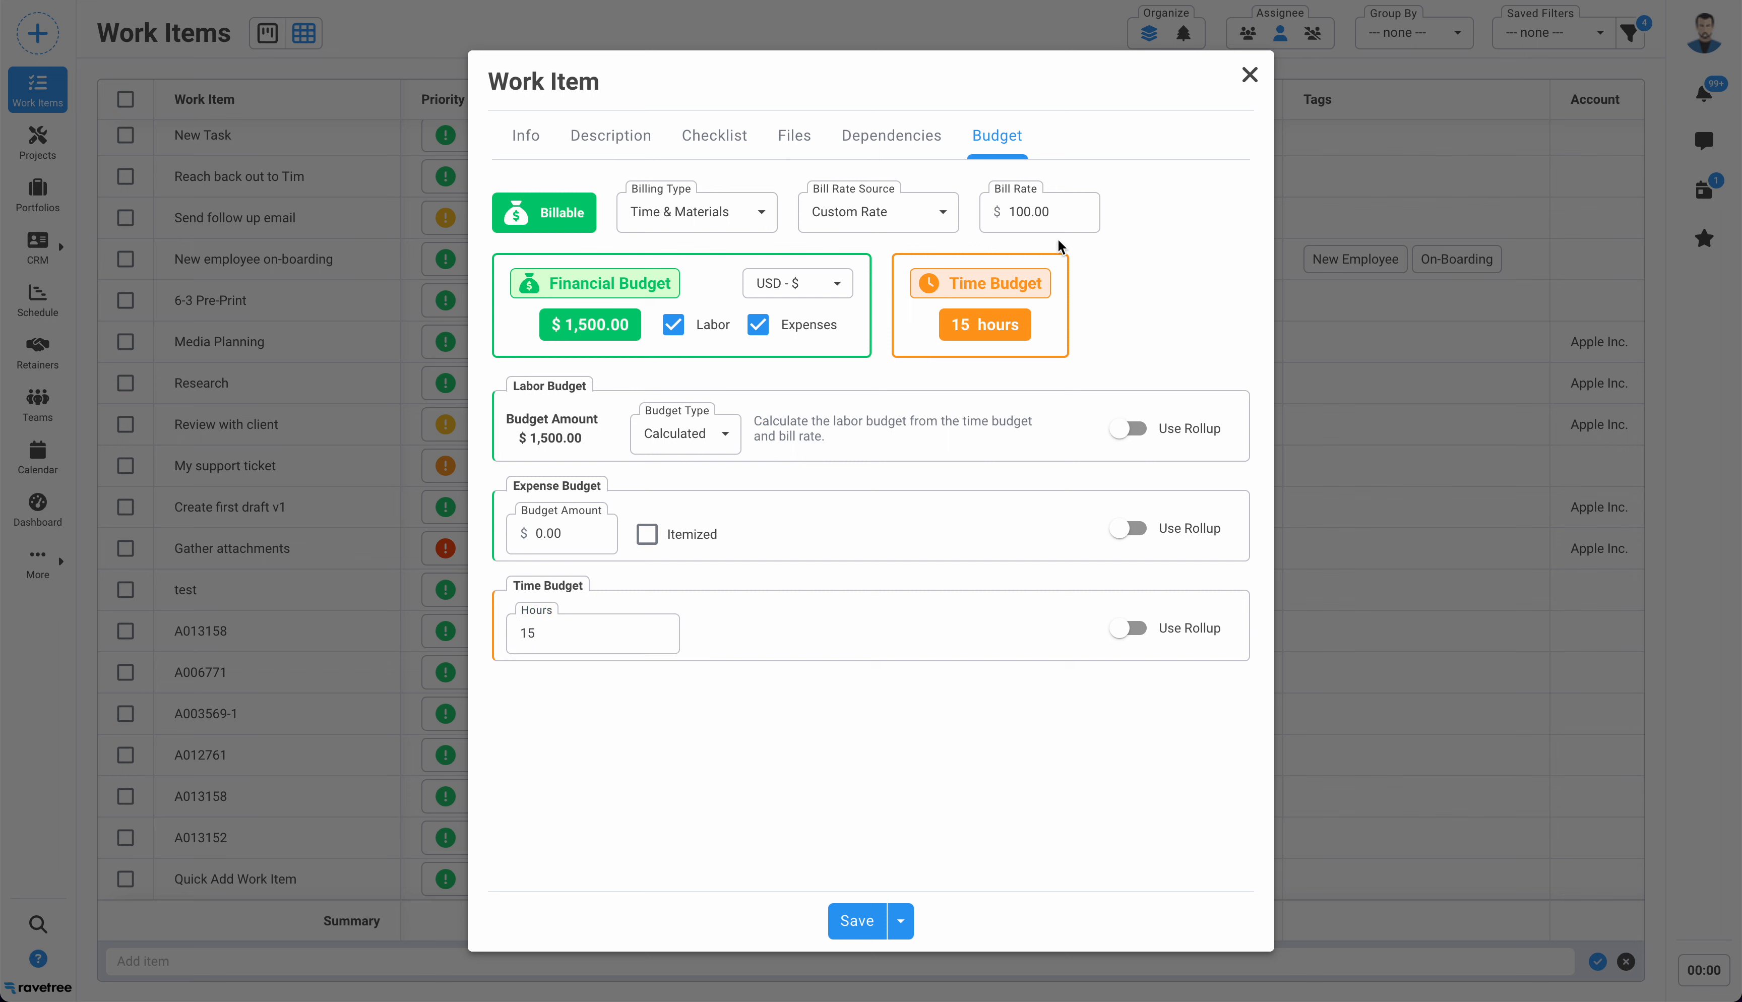
Set the bill rate source to Member Rate and choose a different assignee, returning to the budget settings to review the rate
click(892, 212)
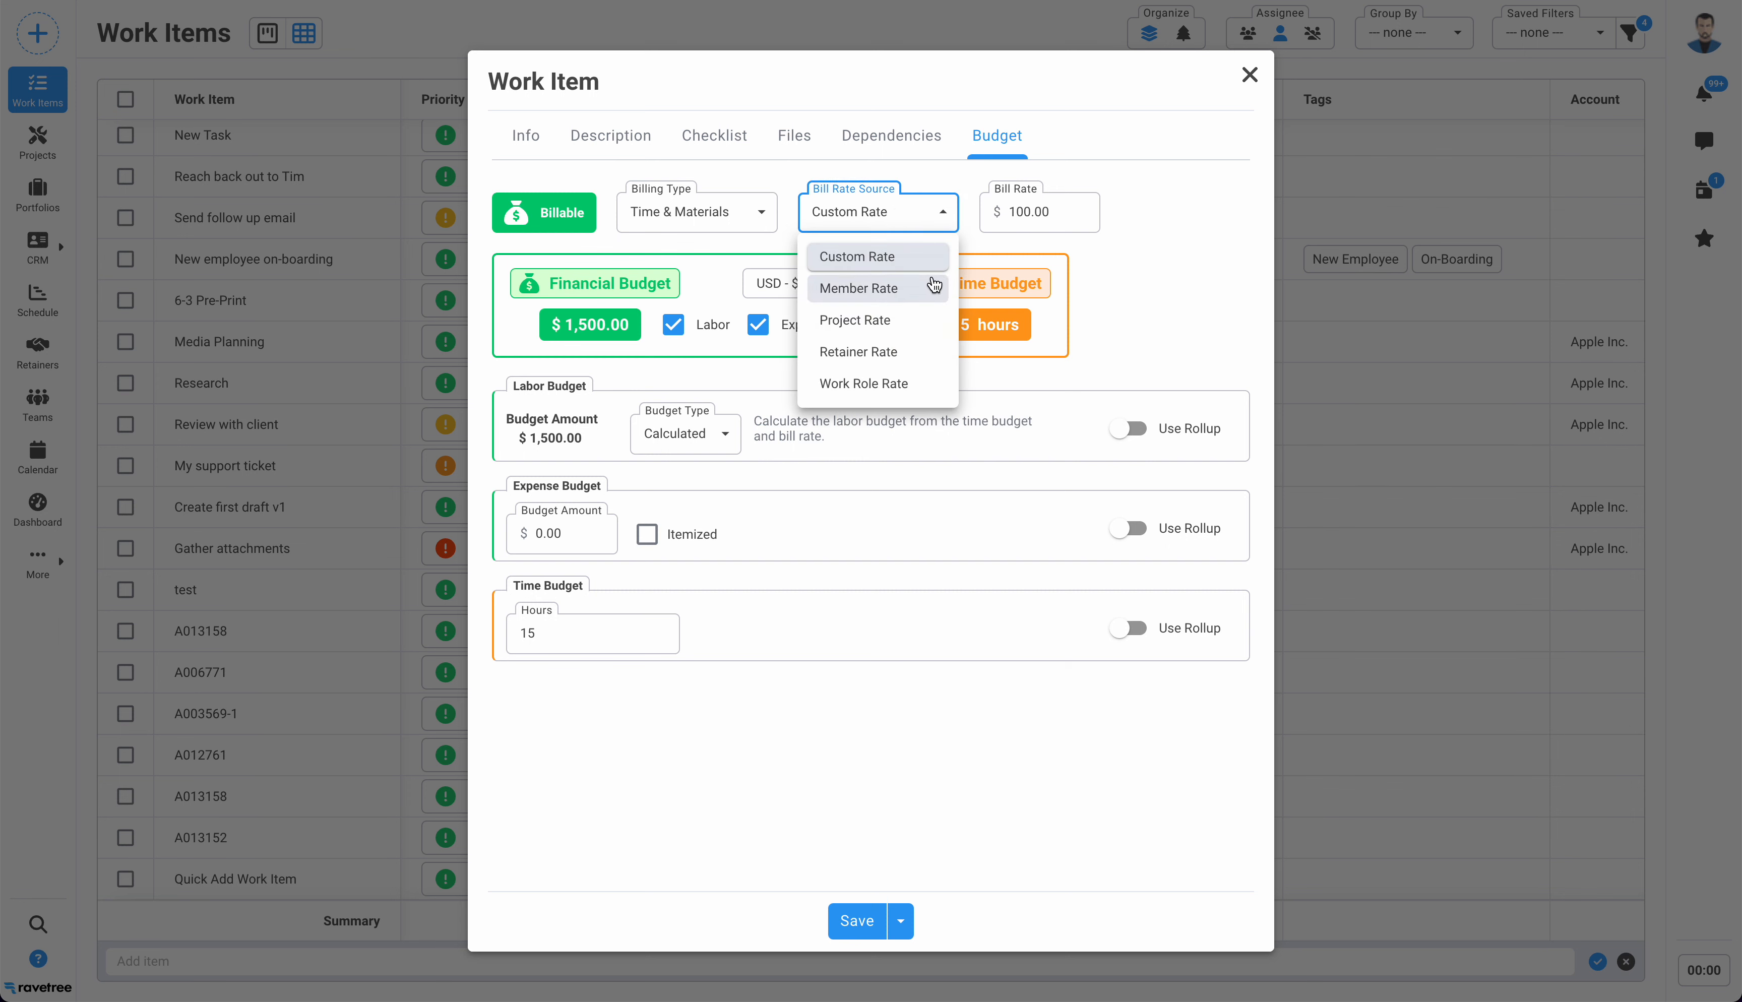
click(901, 292)
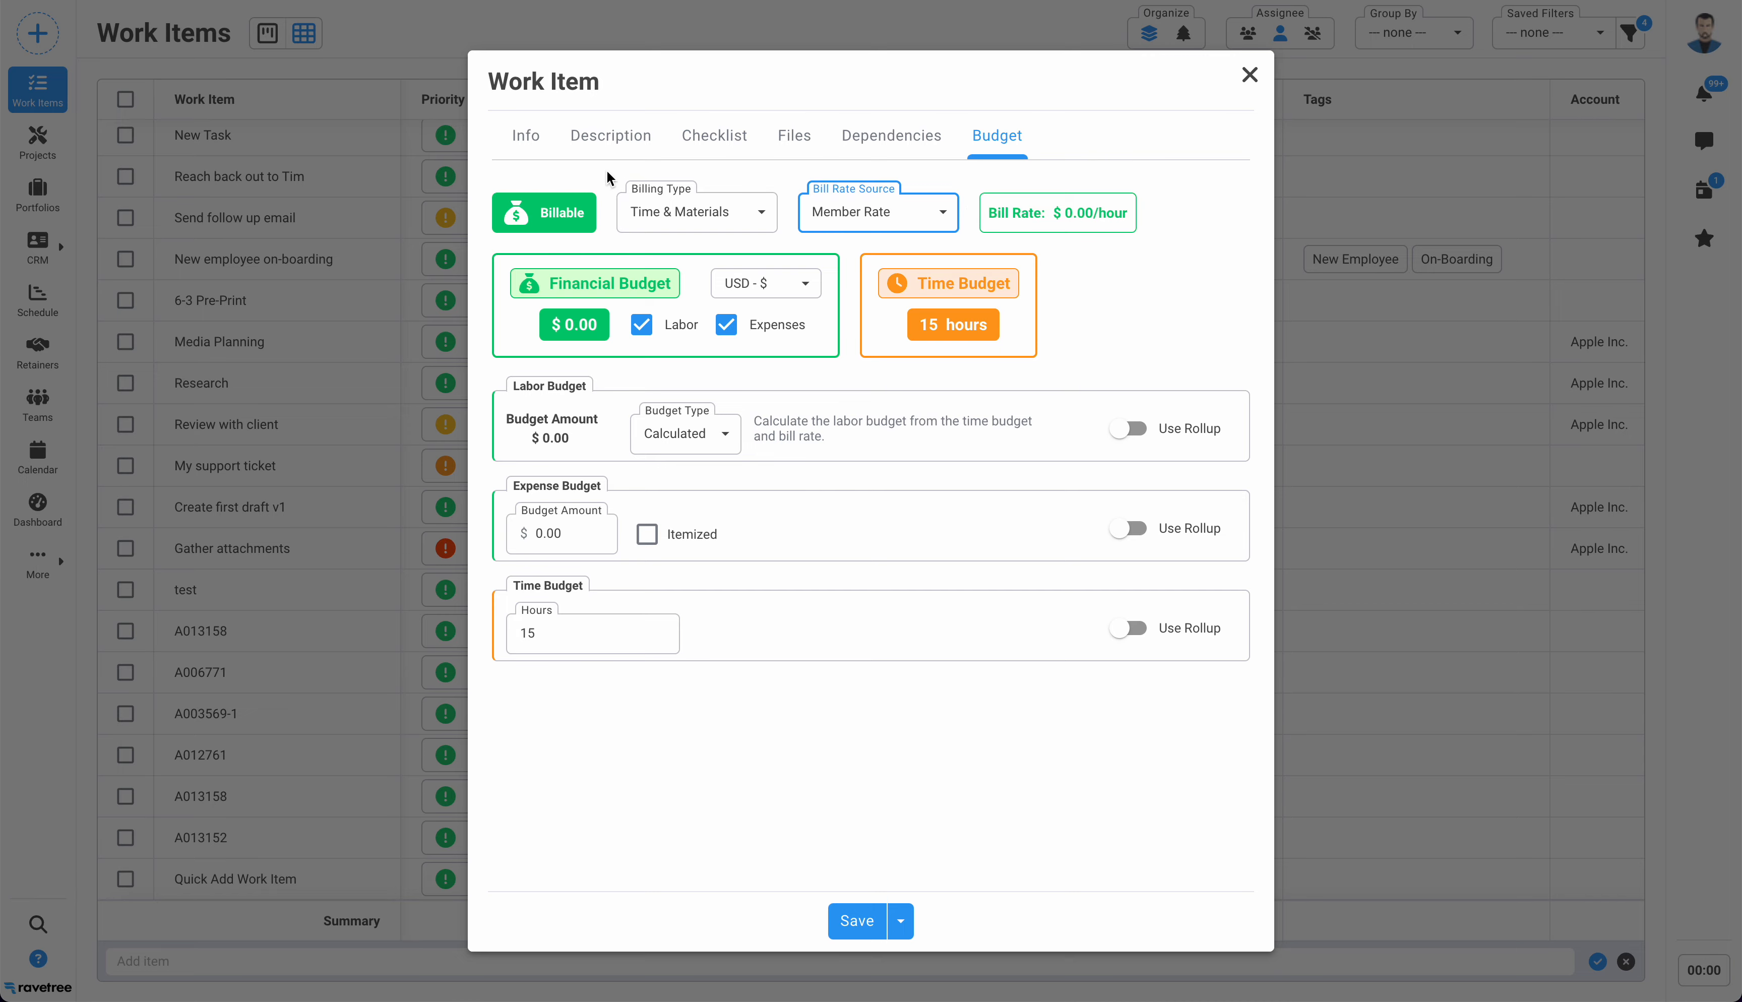
click(526, 139)
click(702, 460)
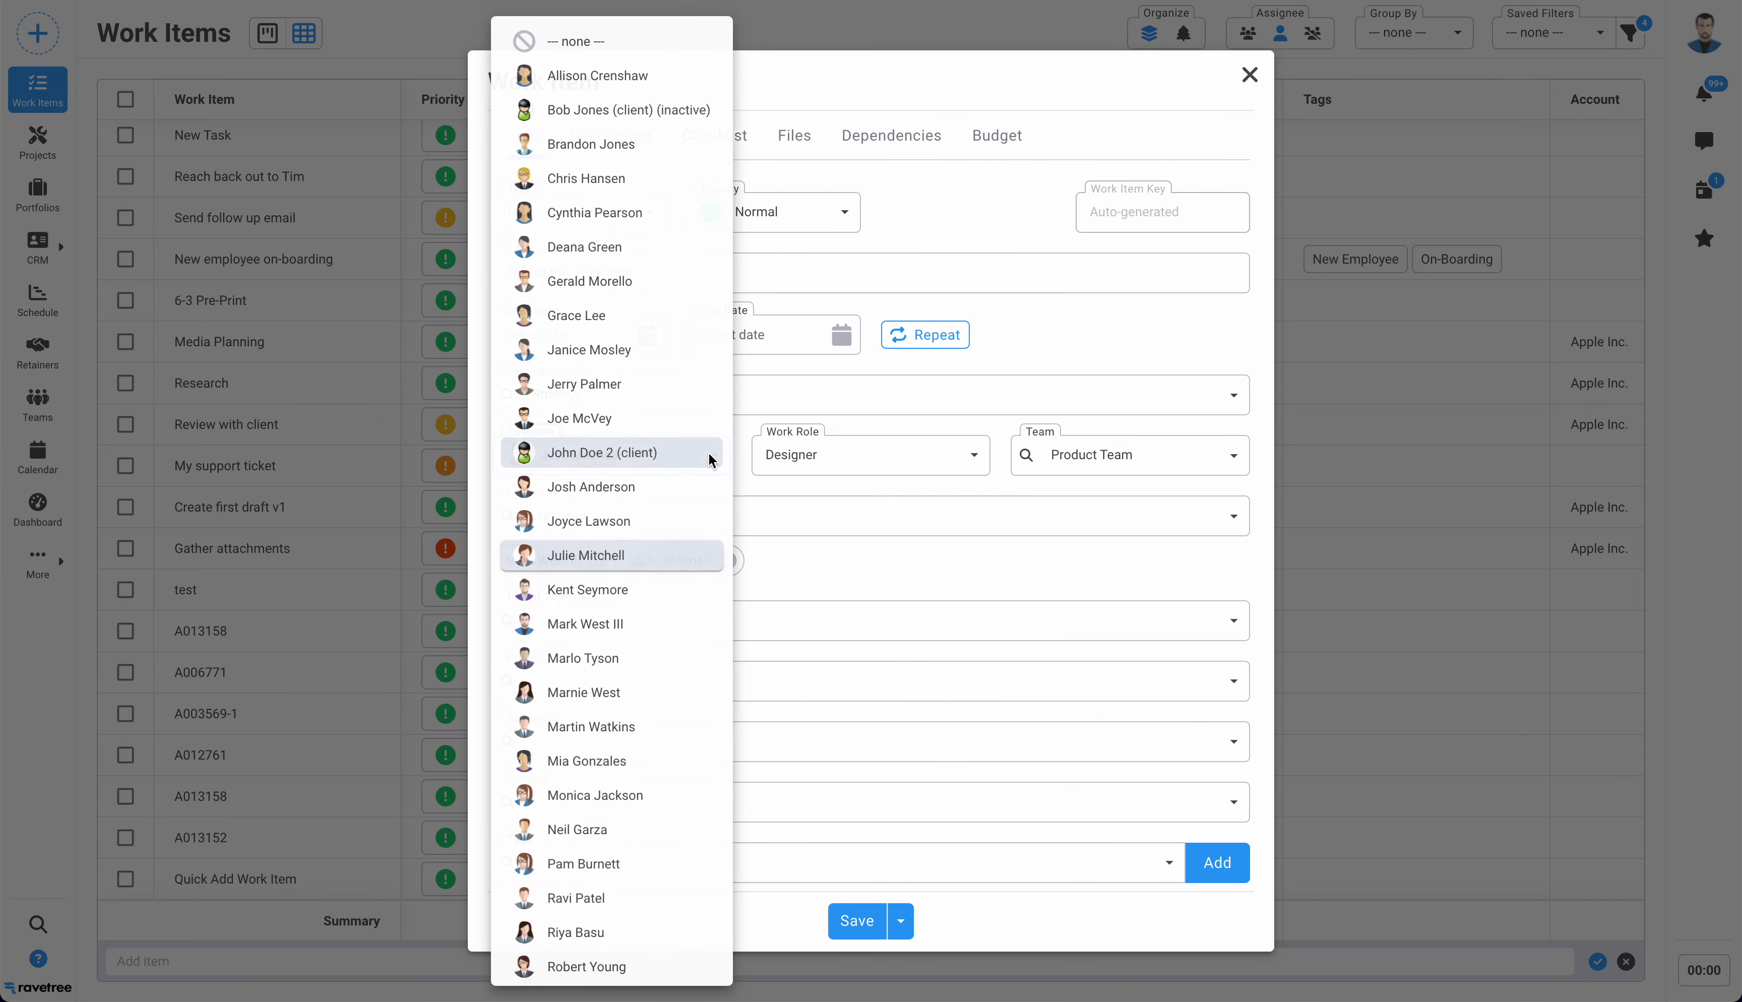
click(624, 625)
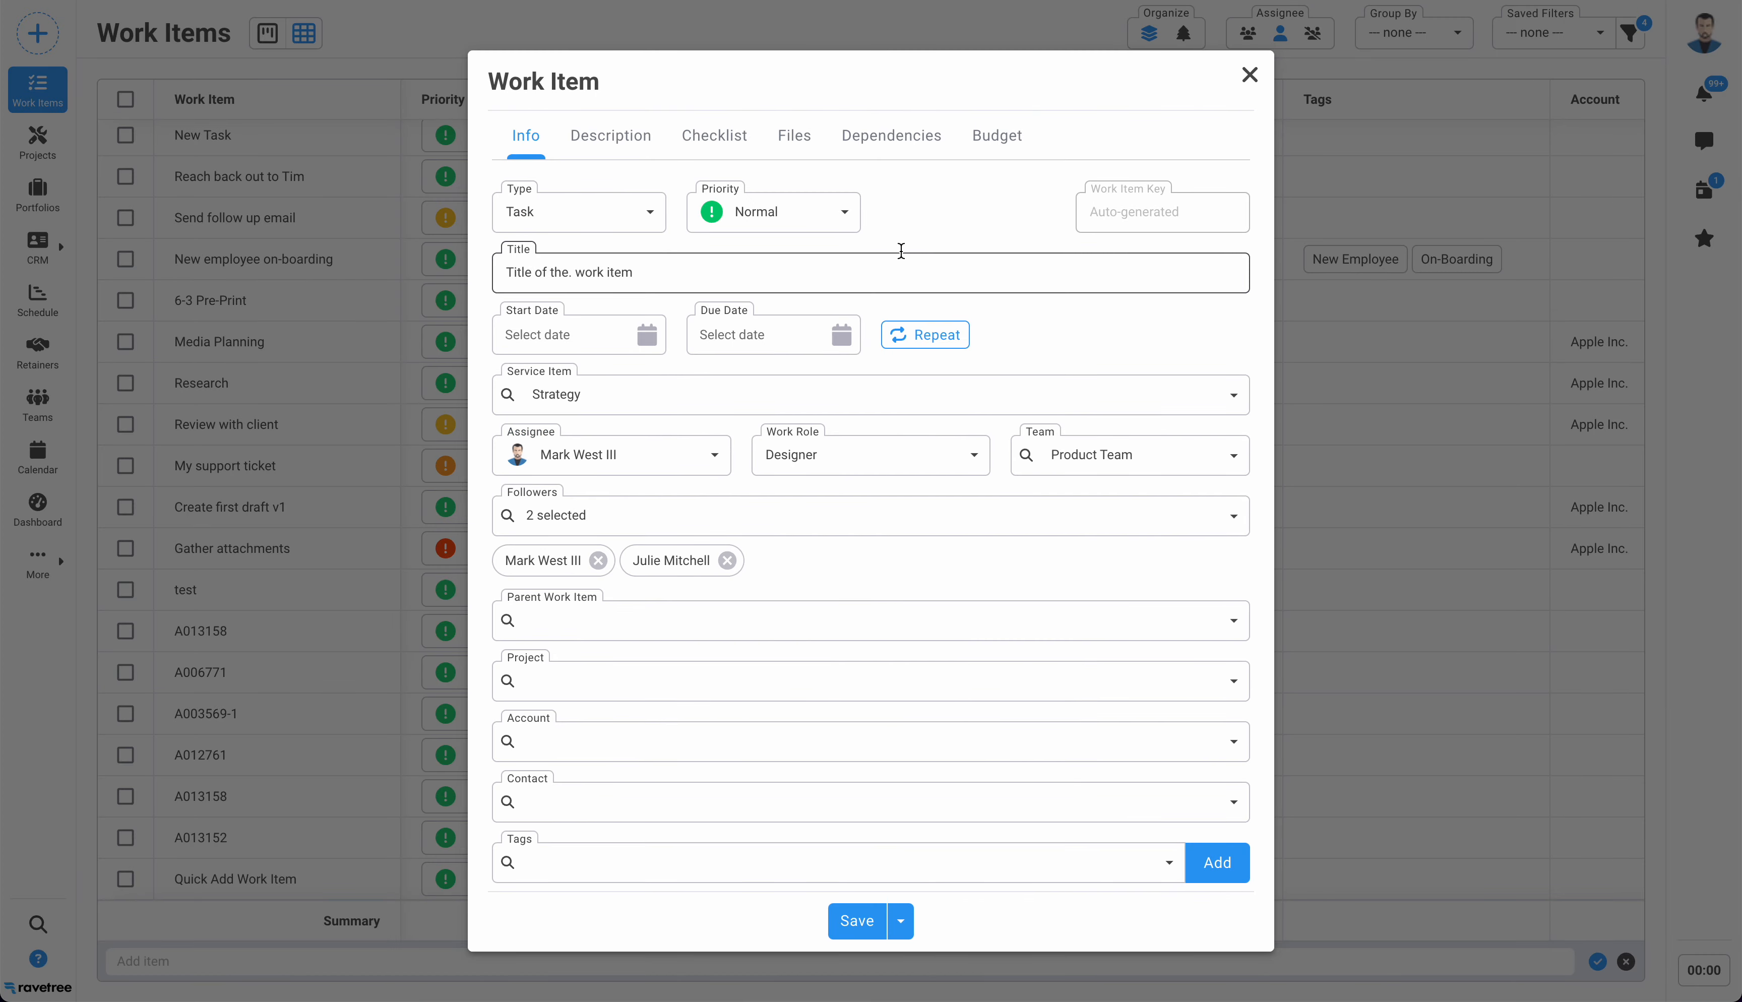
click(1002, 137)
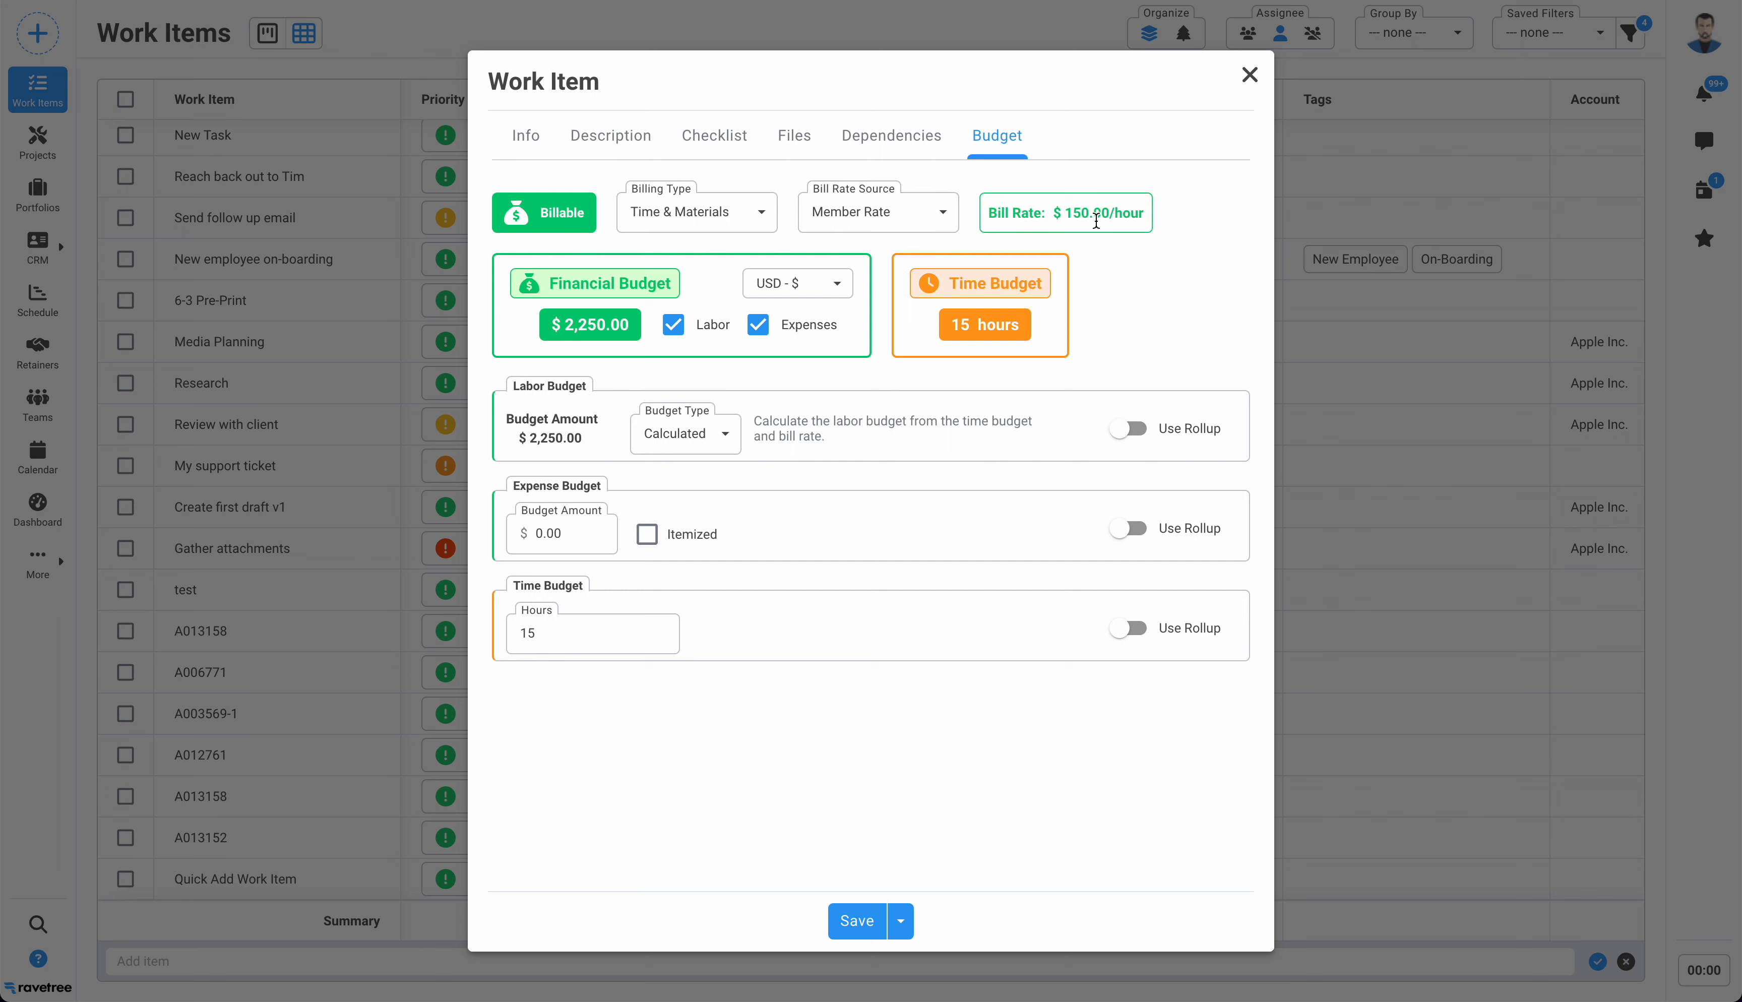
Try Project Rate and Retainer Rate as the bill rate source
click(927, 216)
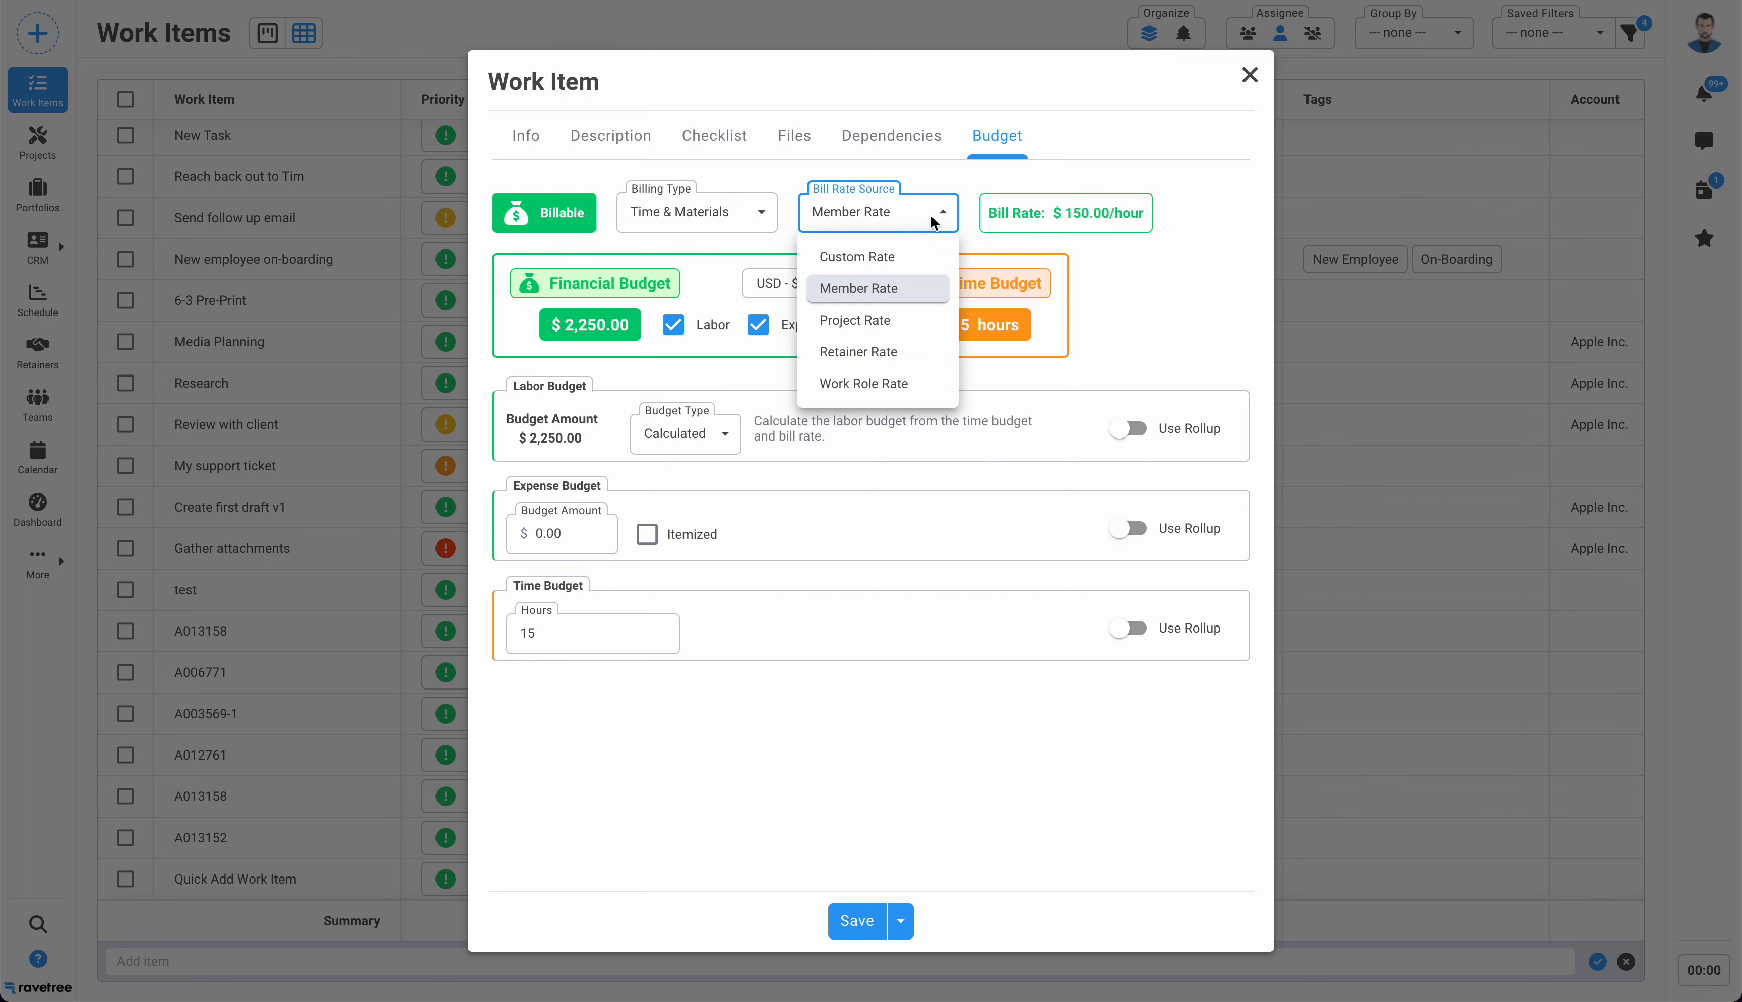
click(892, 319)
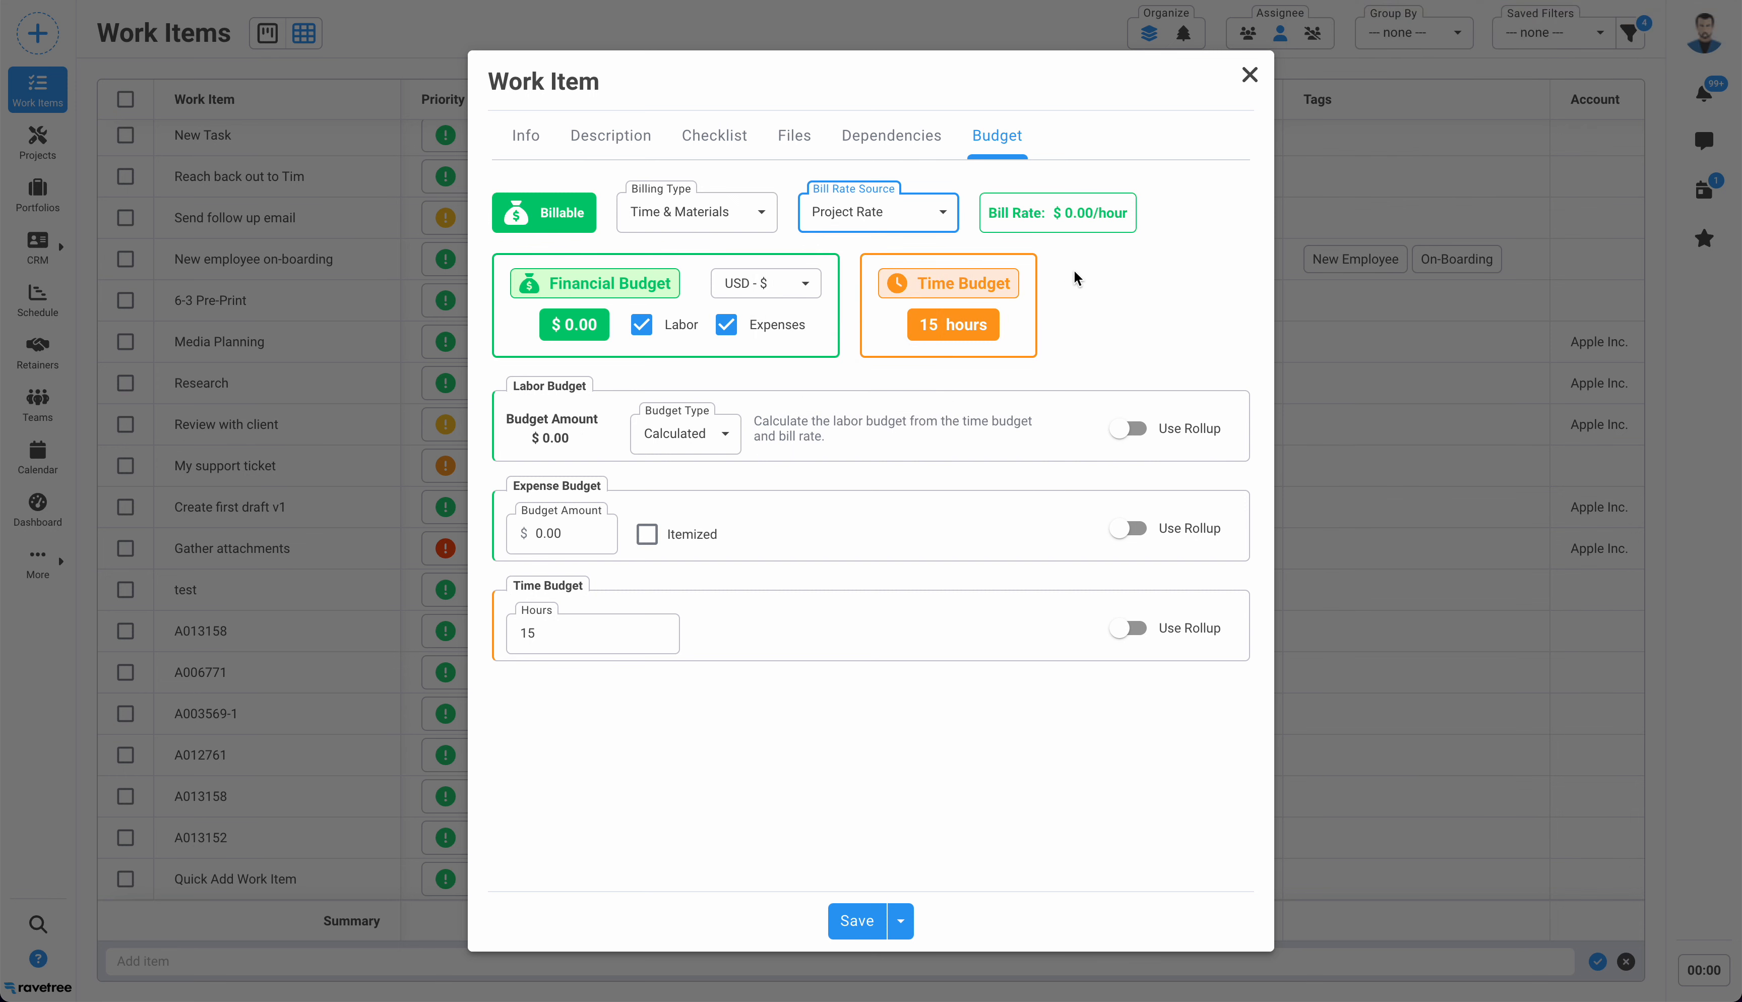
click(1087, 278)
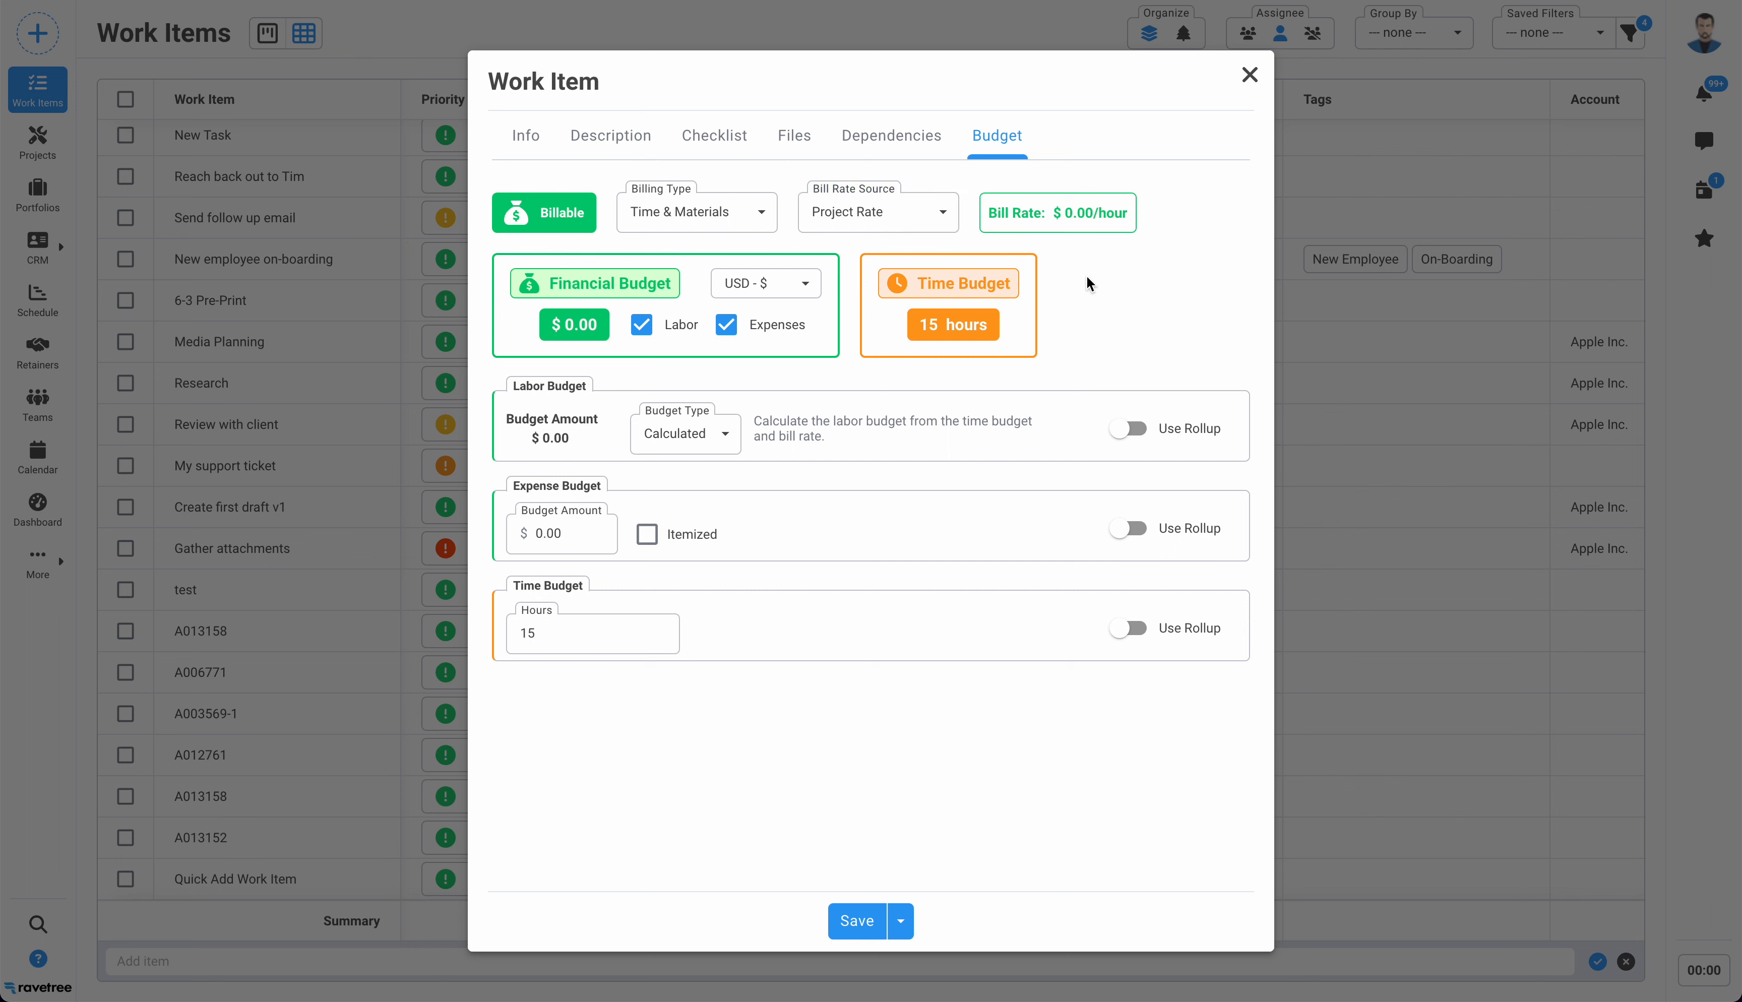
click(901, 227)
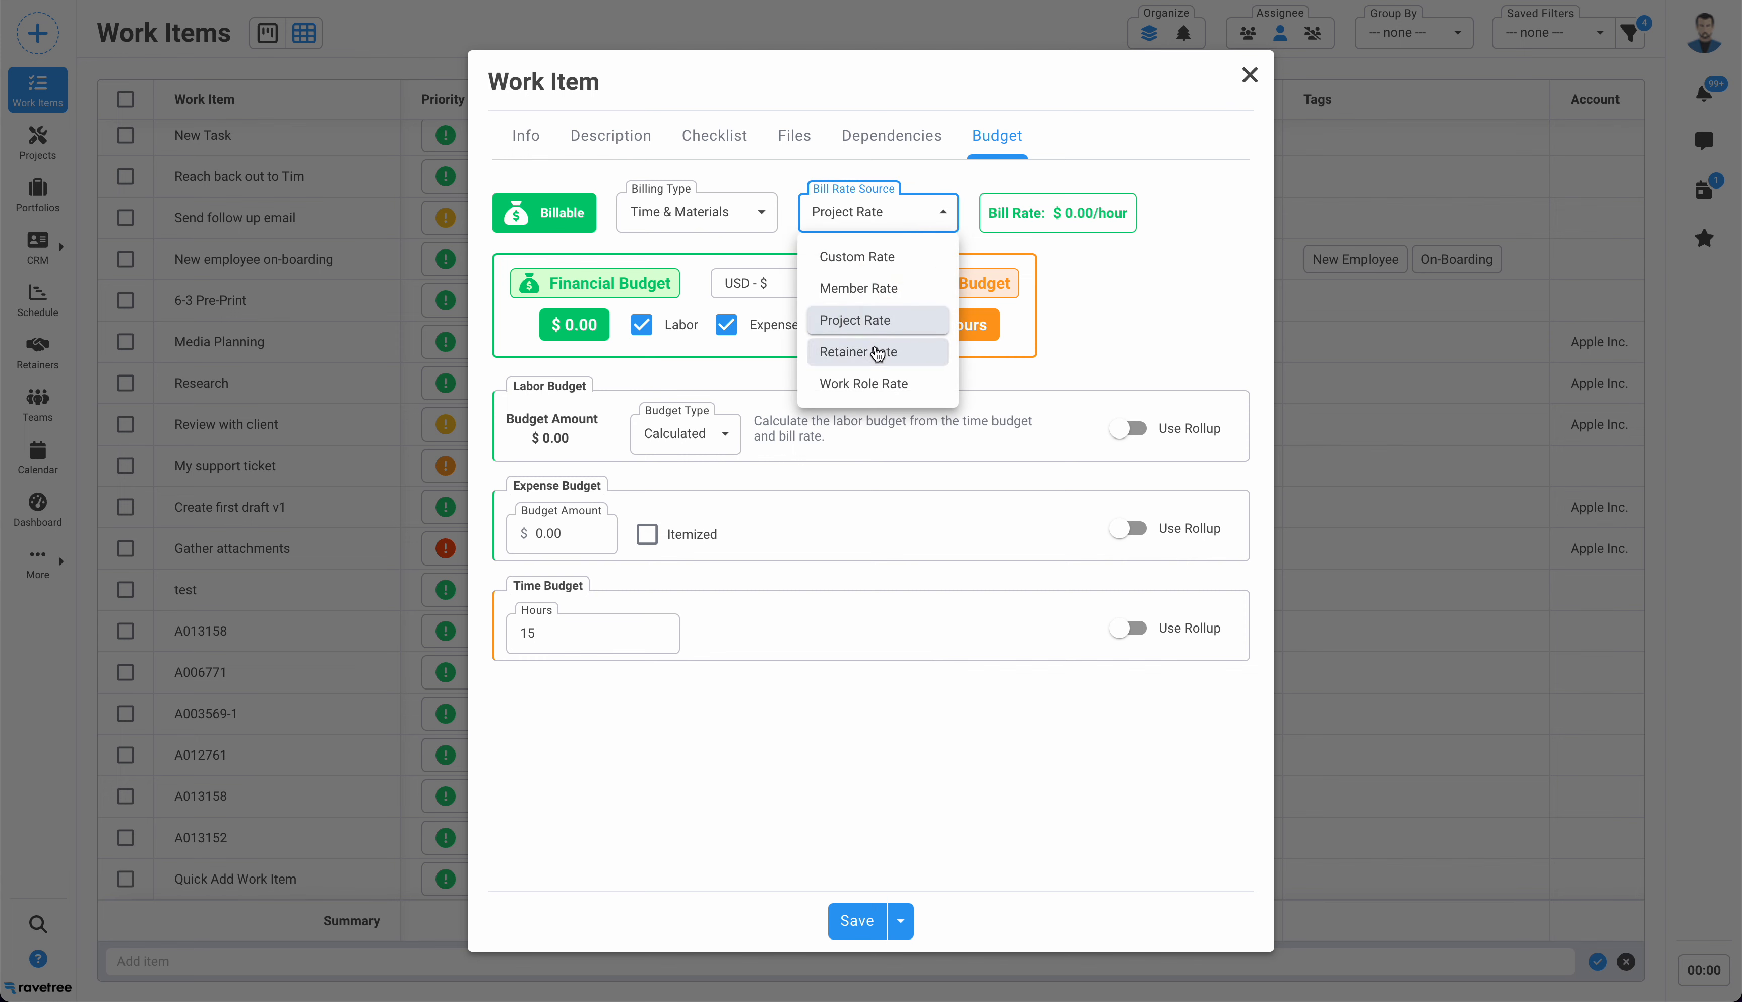
click(878, 354)
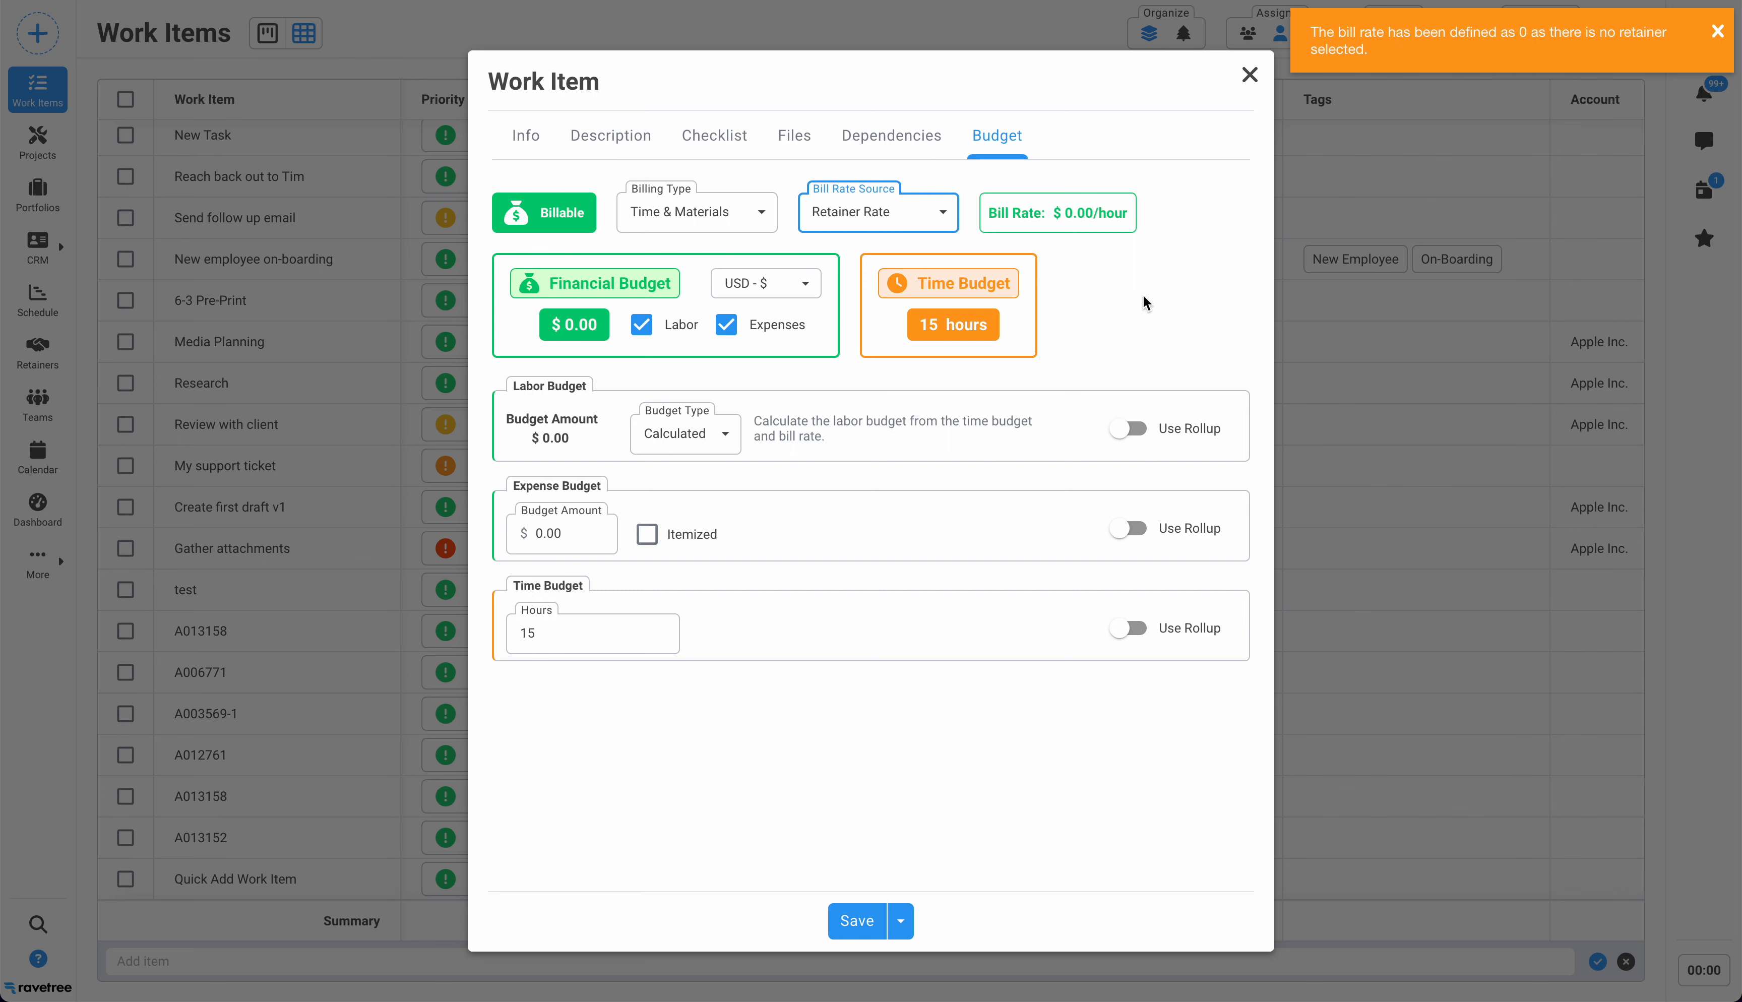
click(1134, 306)
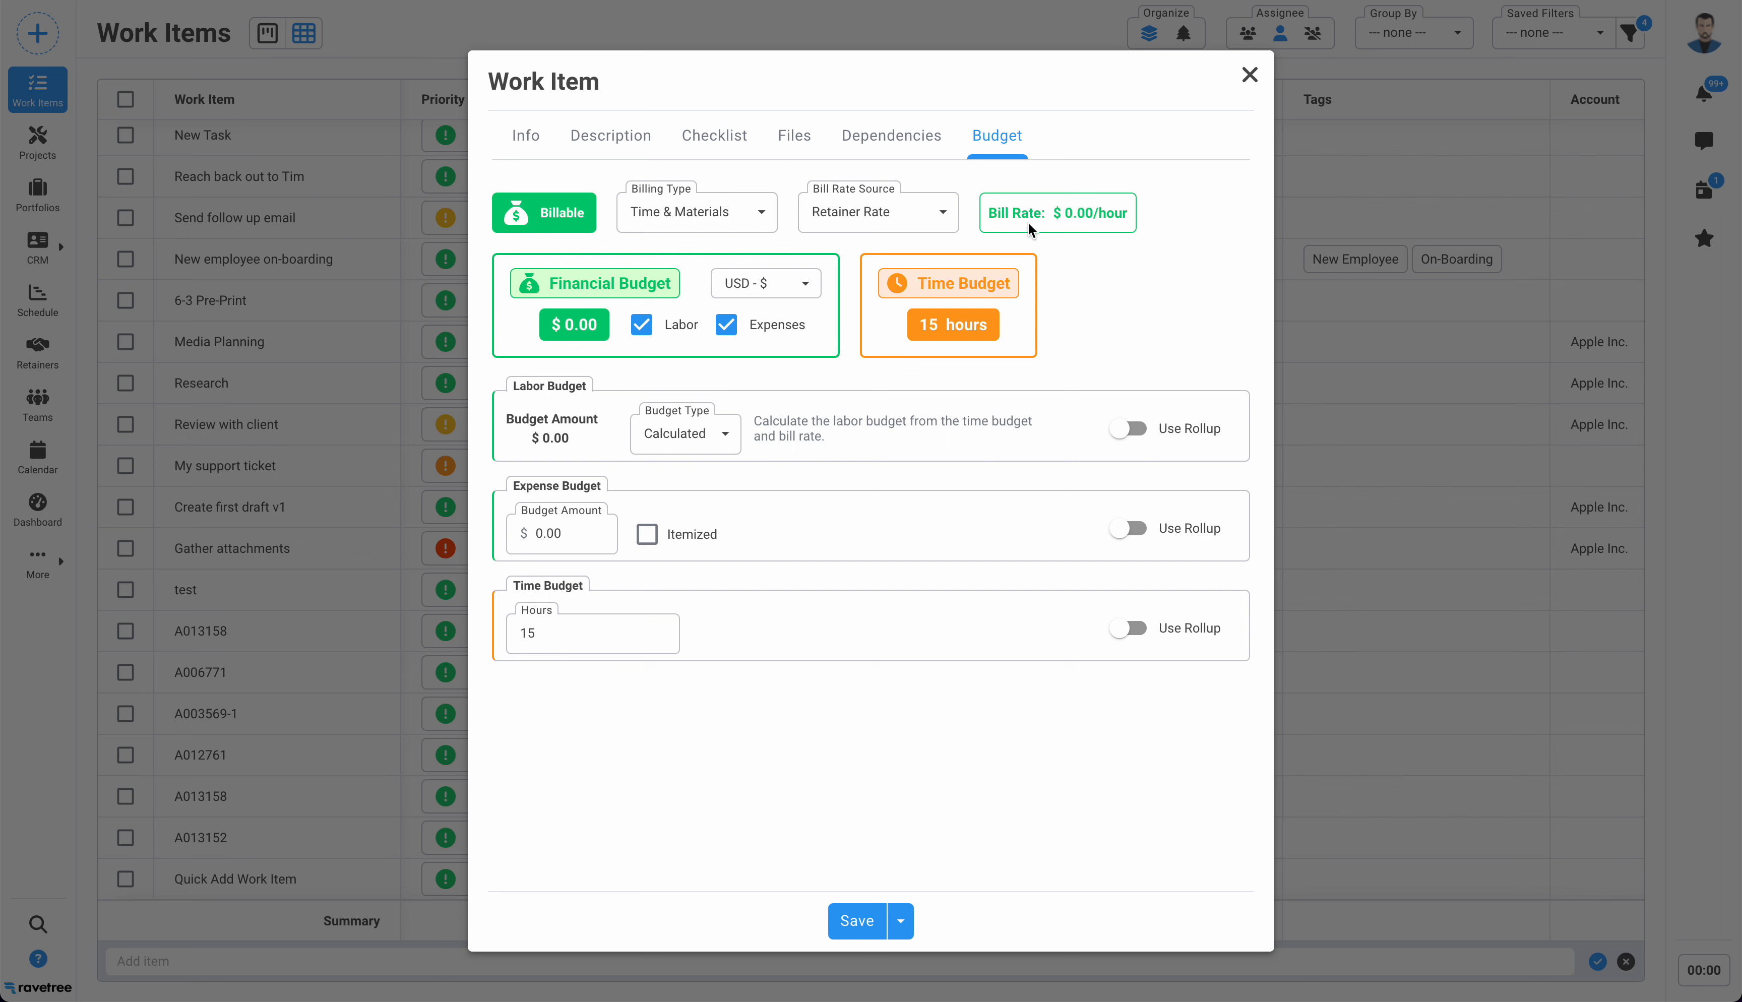
Set the bill rate source to Work Role Rate and check the work role in the item's general details
click(942, 220)
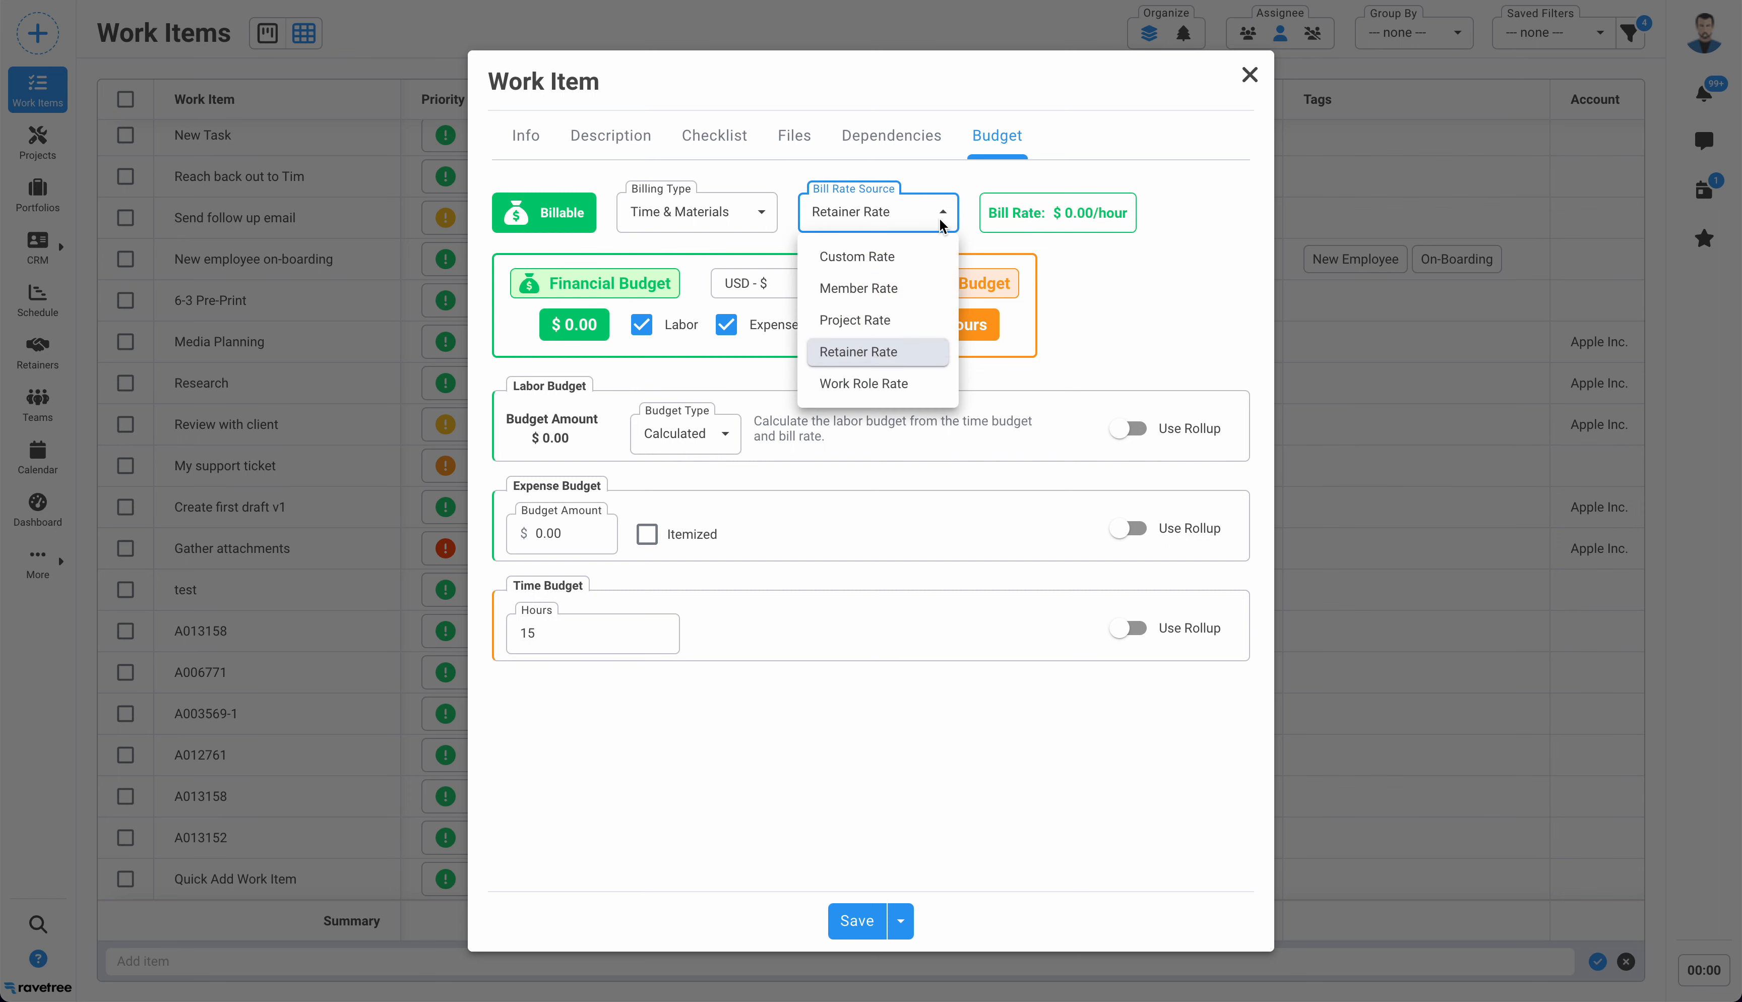
click(901, 381)
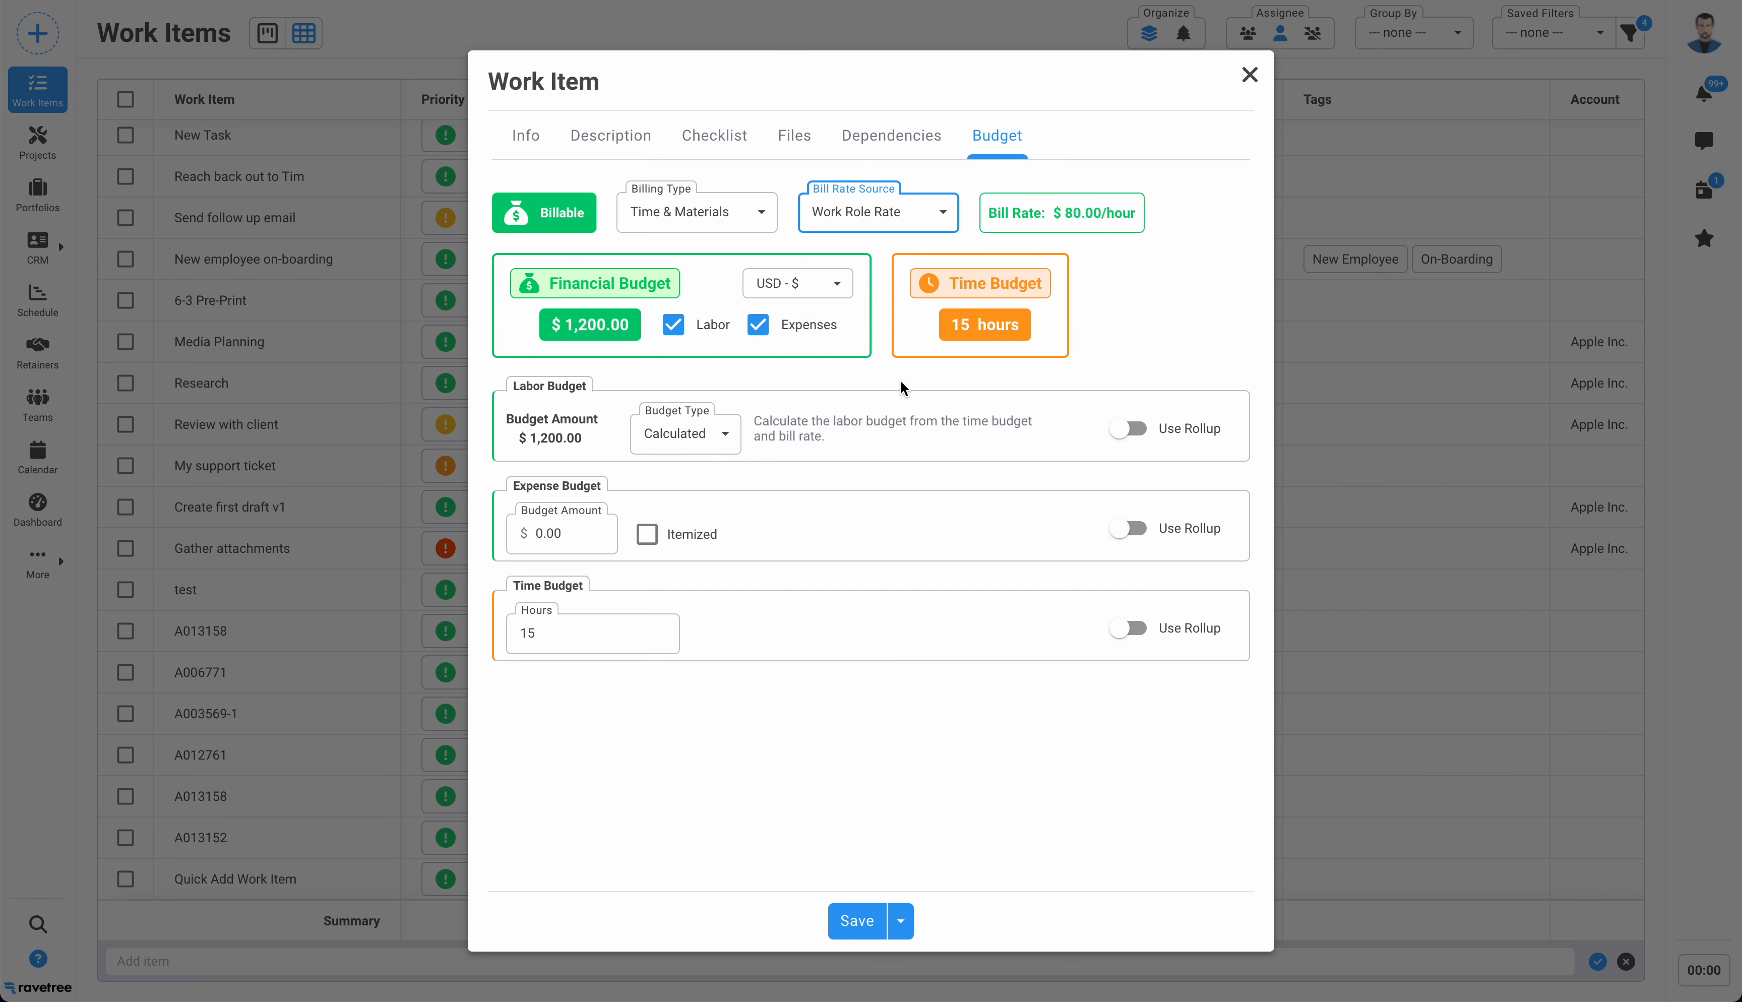
click(1115, 252)
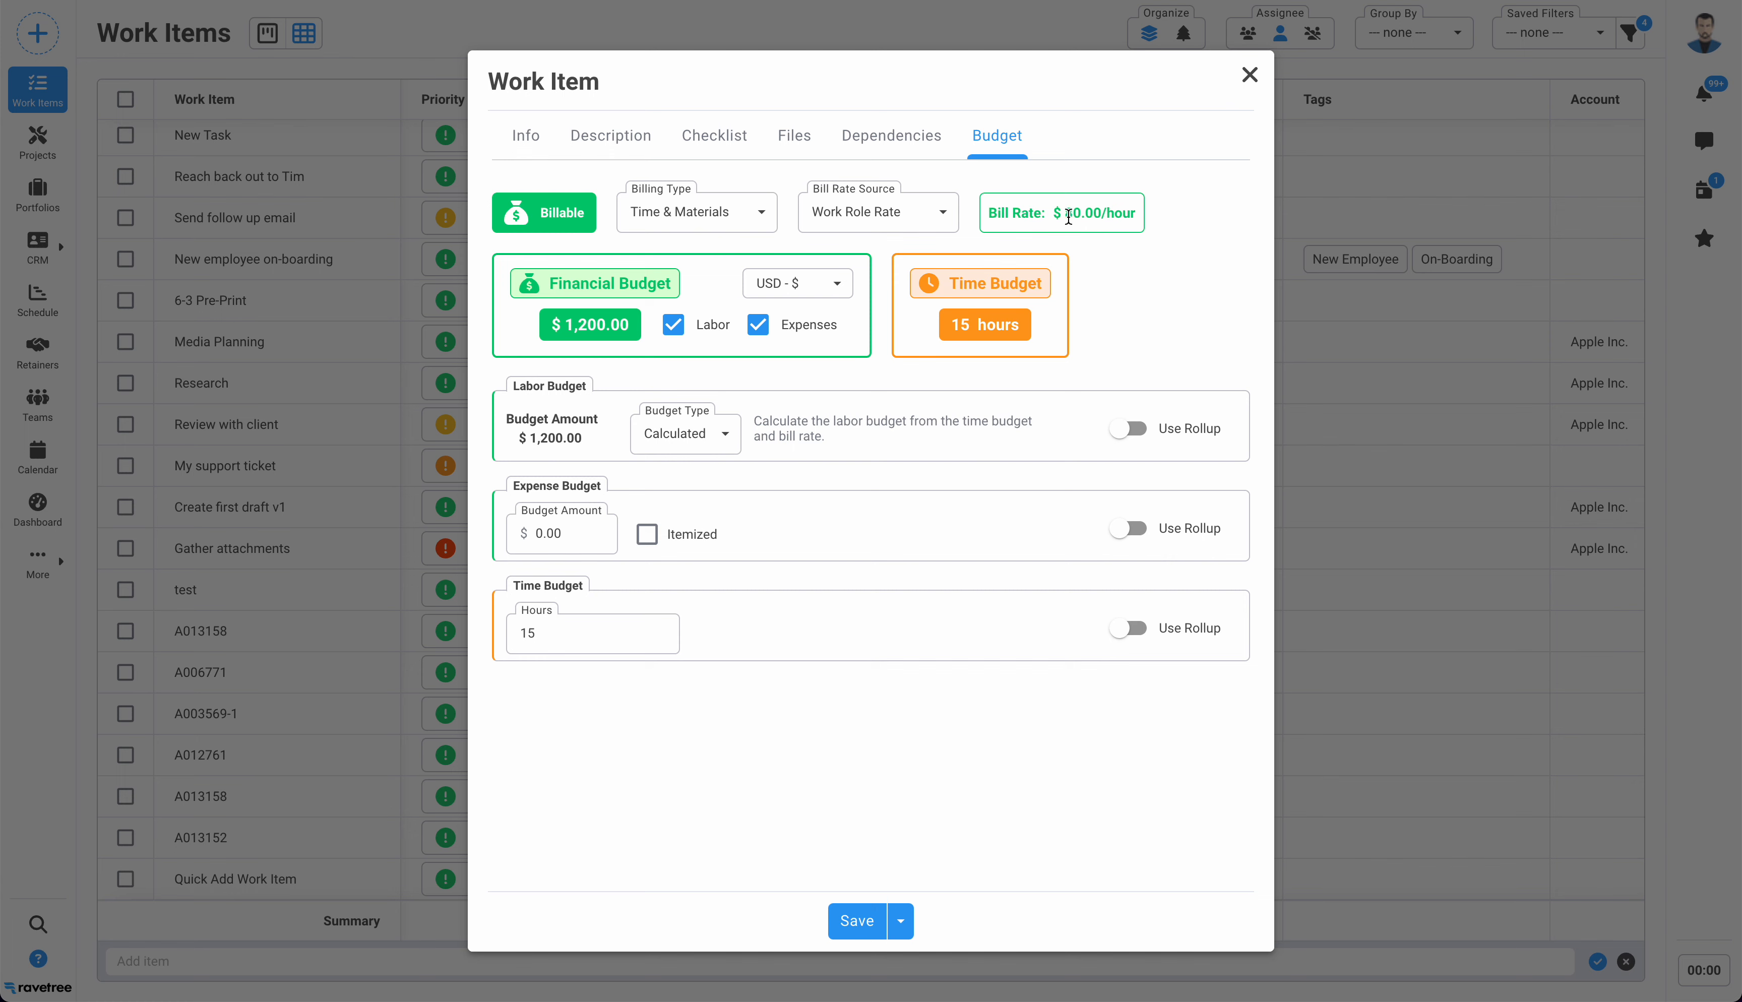
click(527, 136)
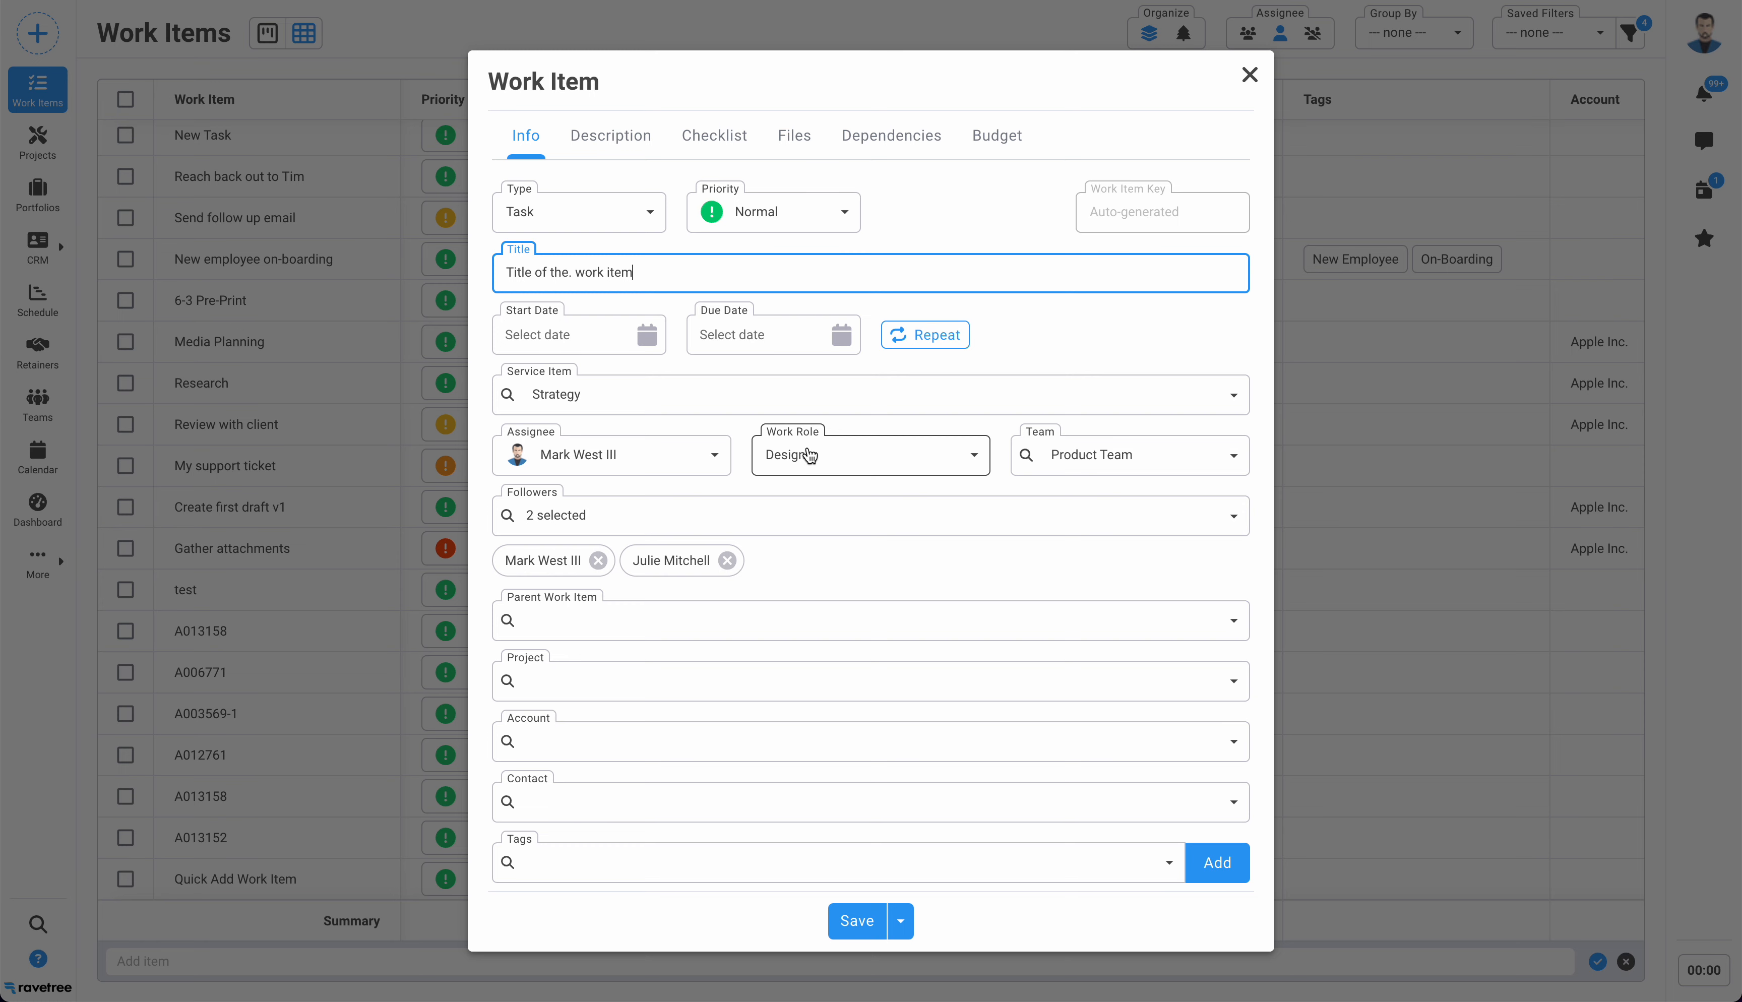
click(995, 137)
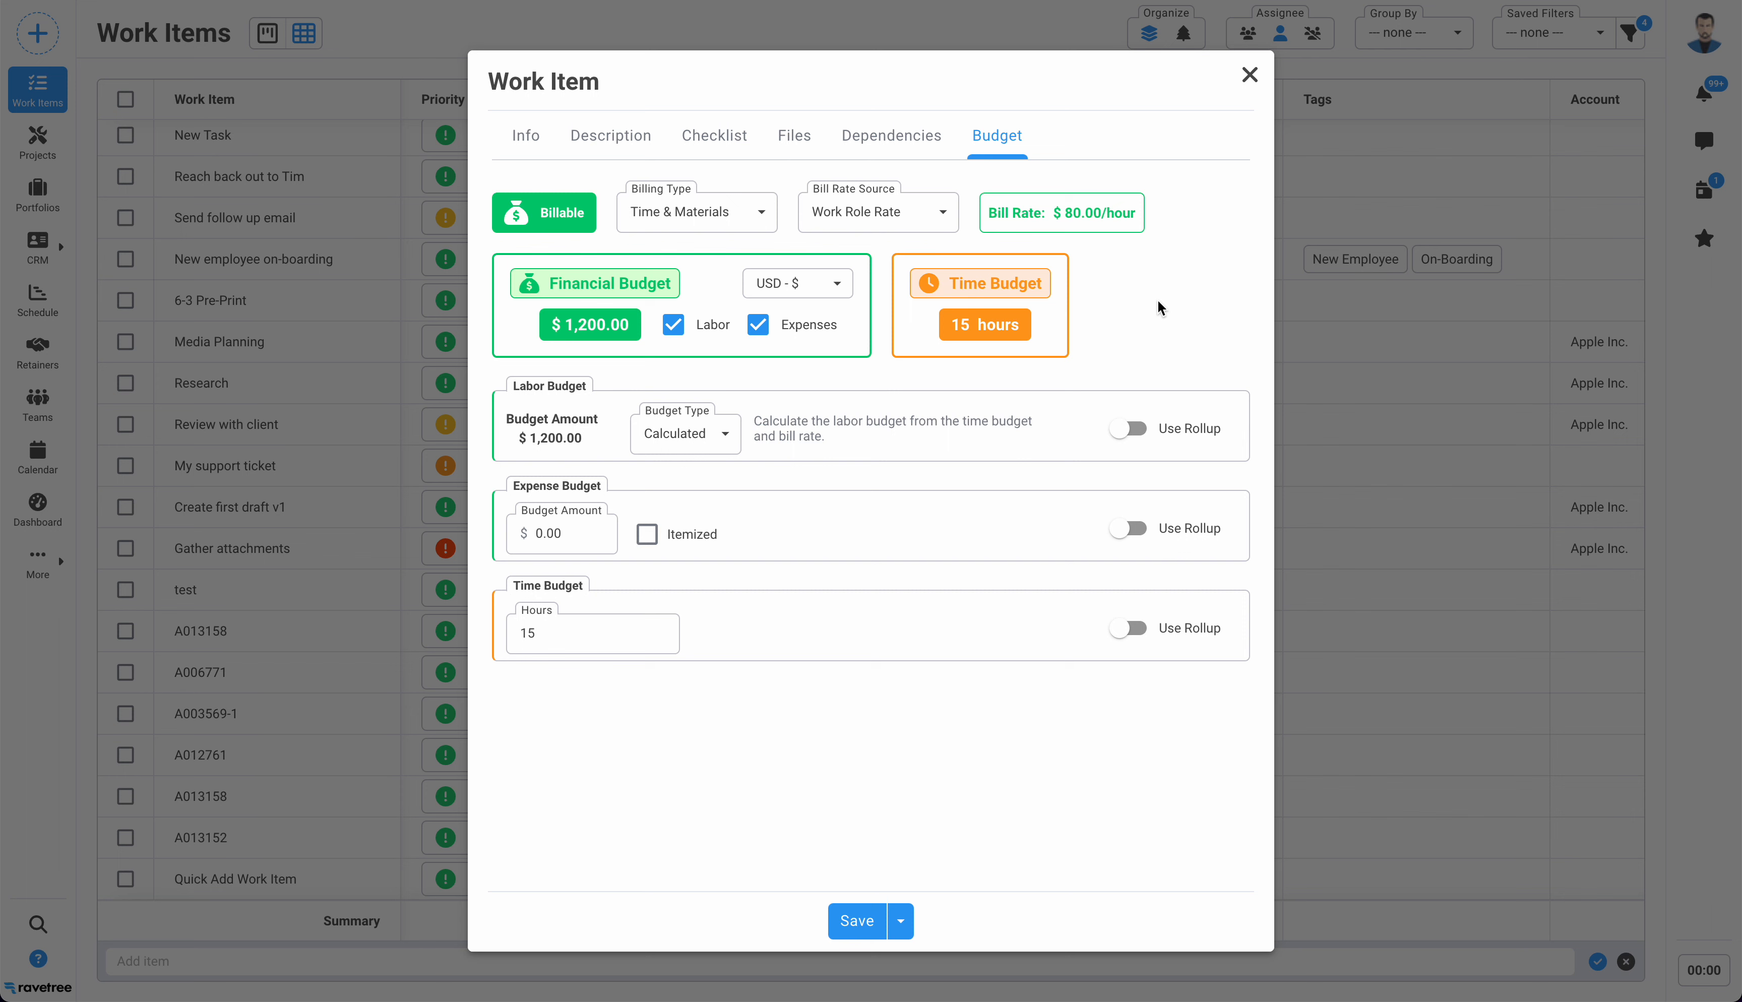
Set the billing type to Fixed Fee and give the labor budget a Fixed amount of $400
click(738, 215)
click(710, 264)
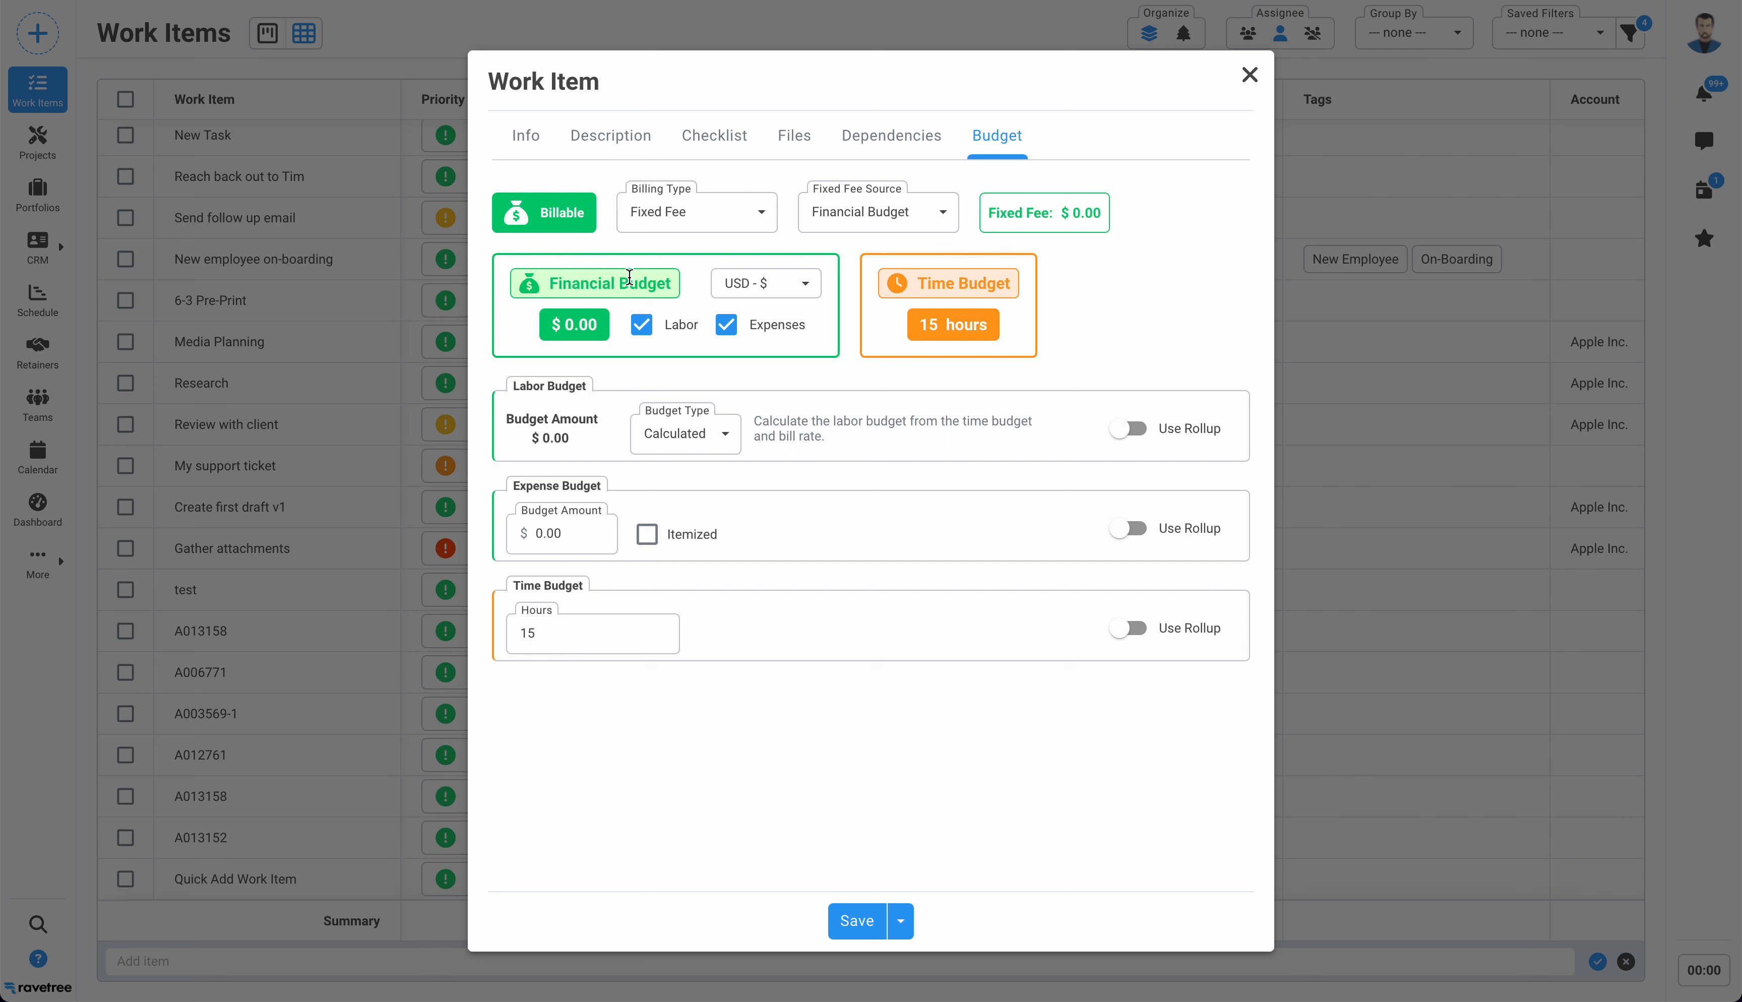
click(714, 433)
click(671, 503)
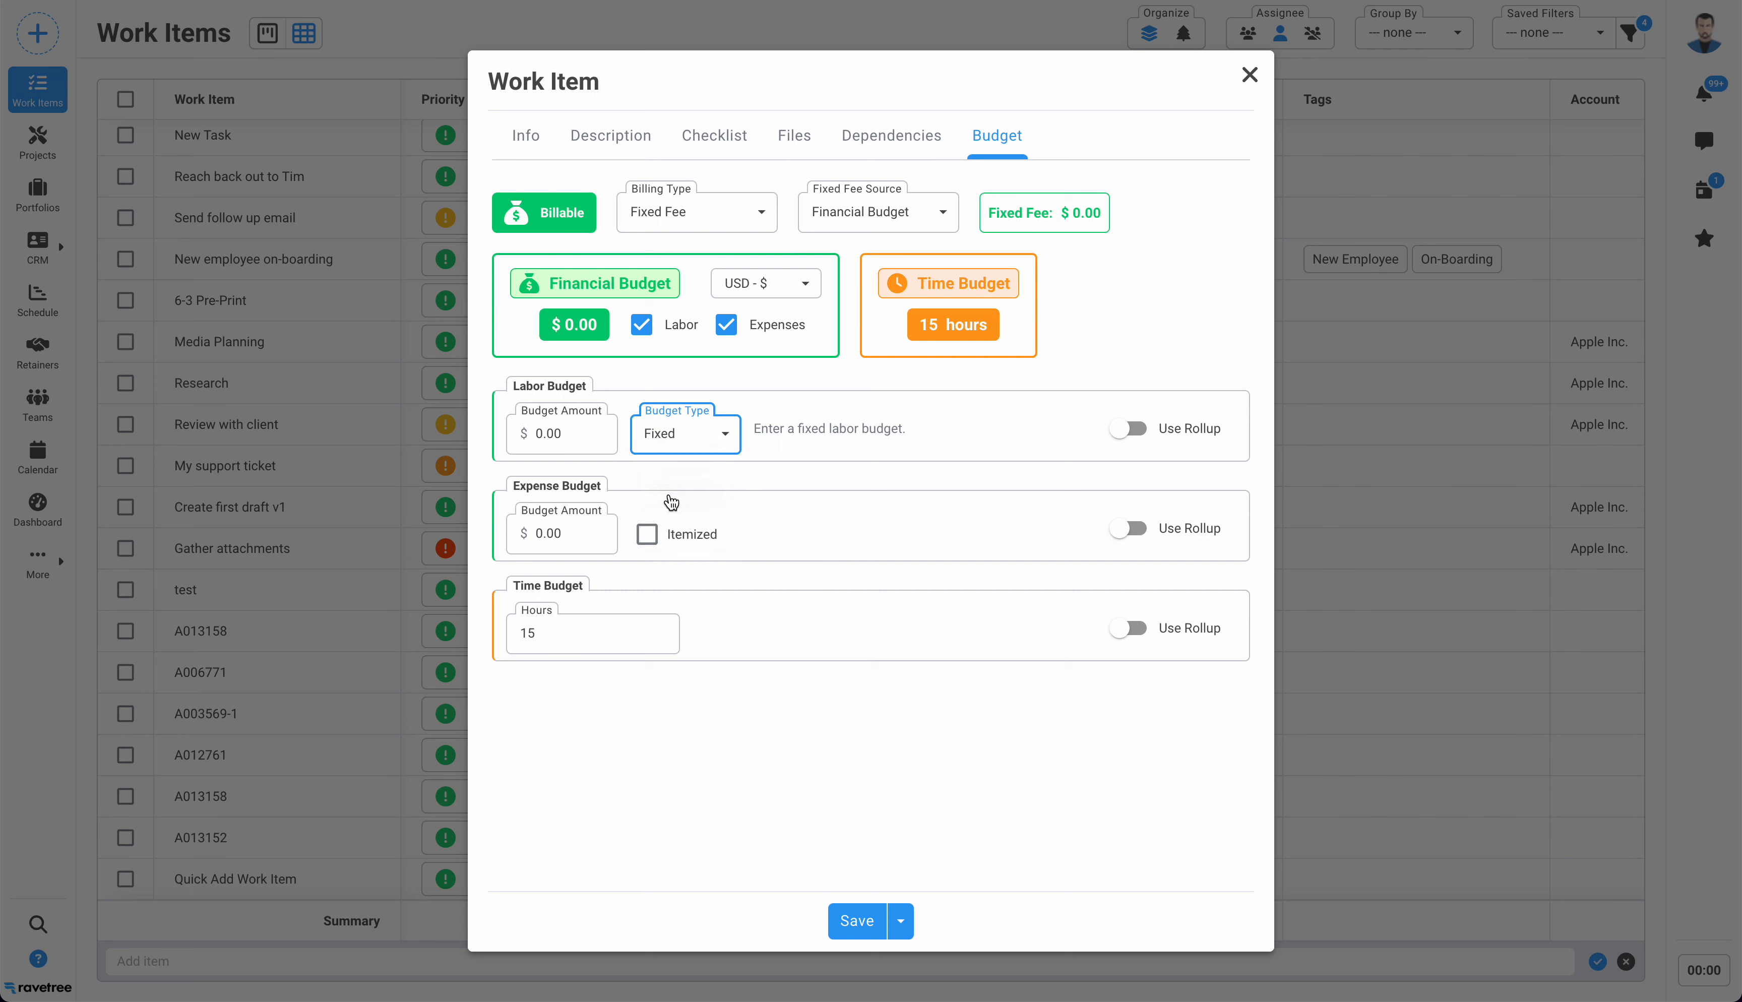
click(546, 434)
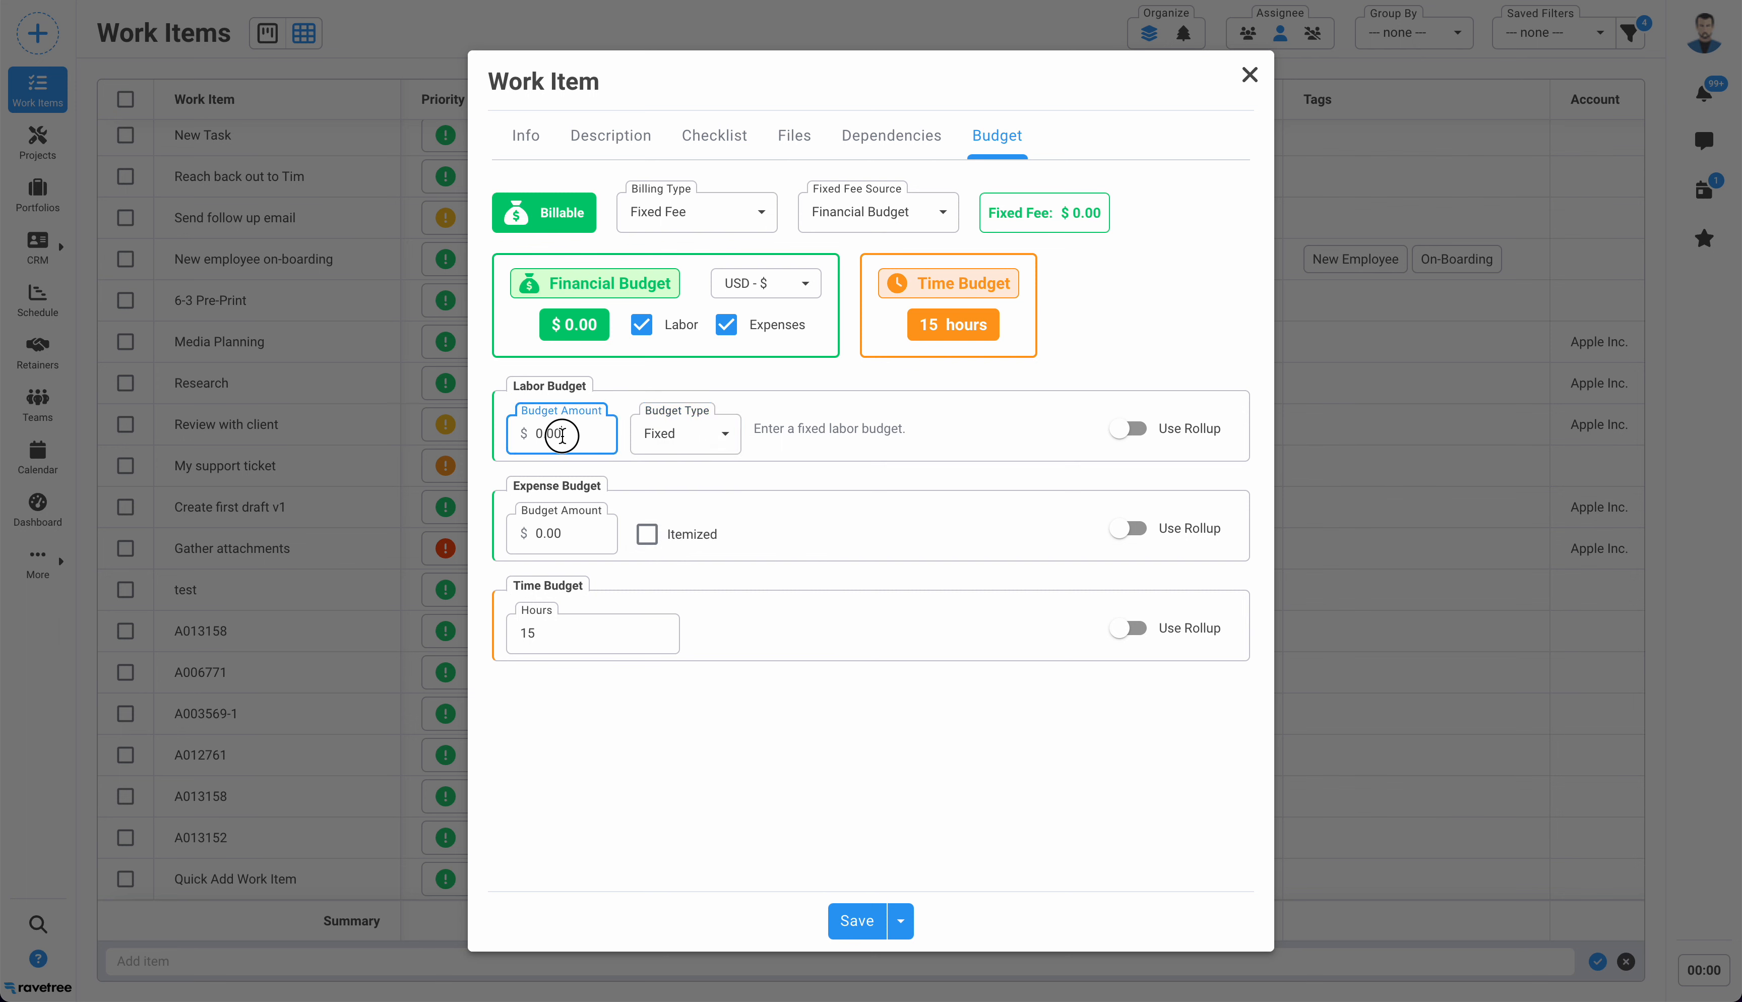
drag(562, 436, 515, 430)
text(400)
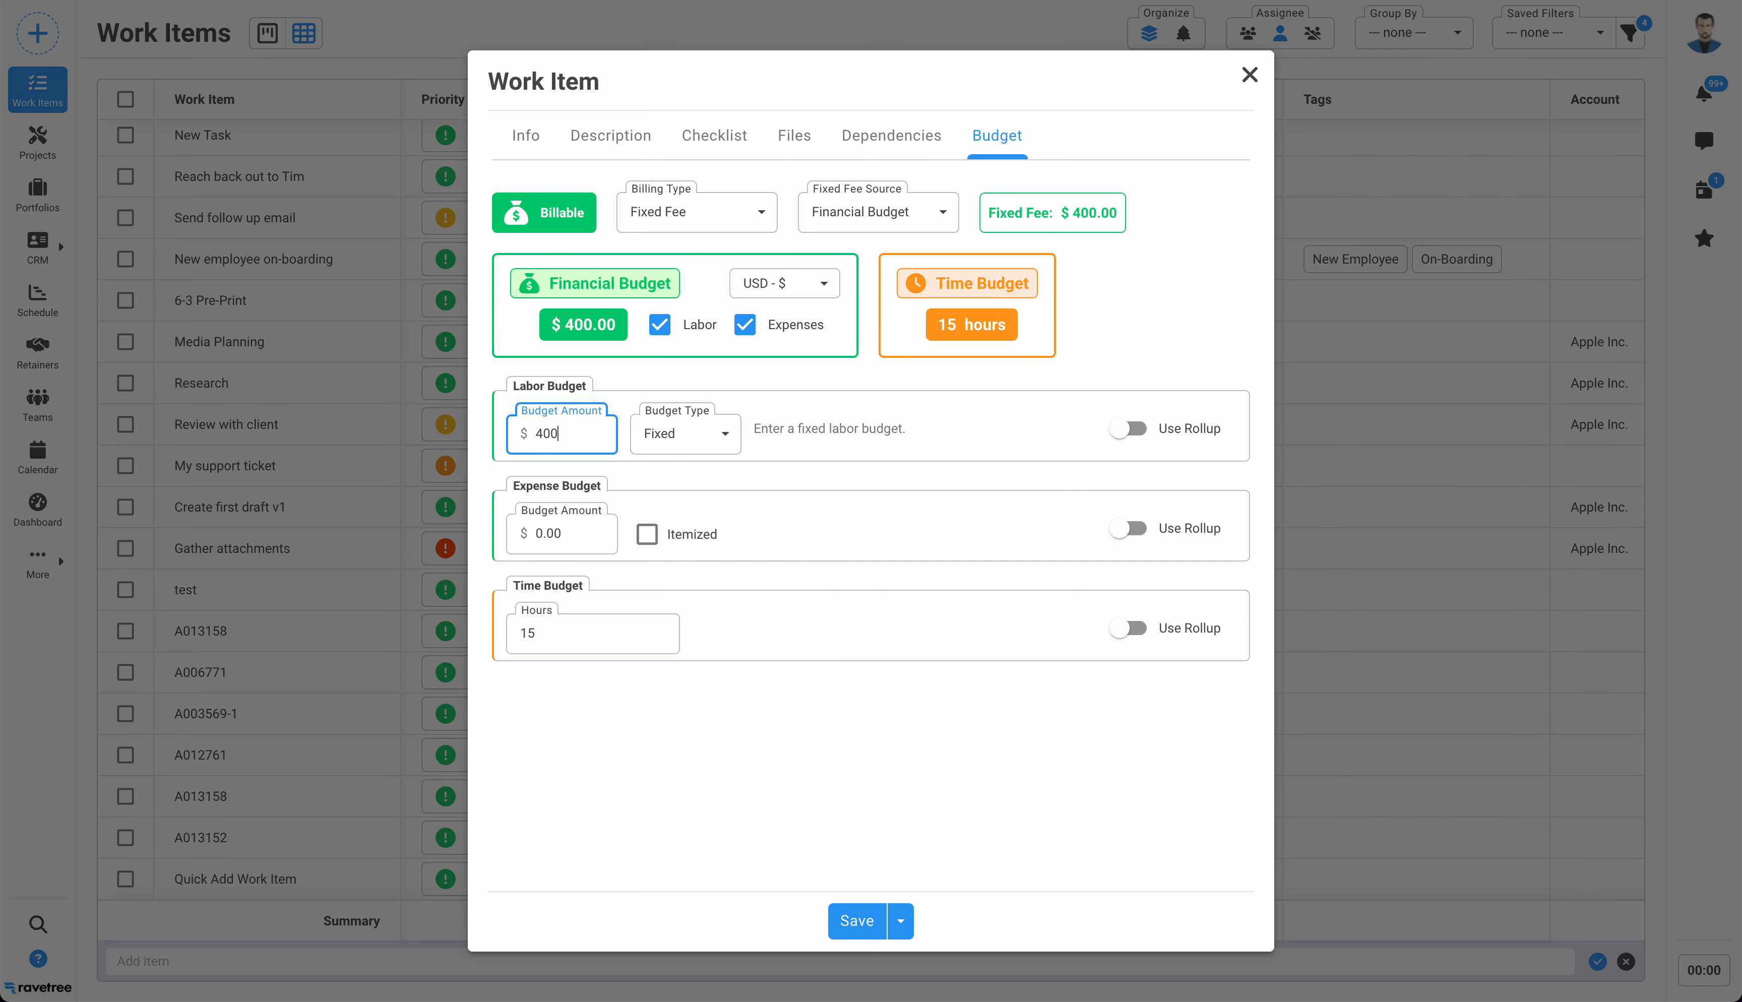
click(1126, 276)
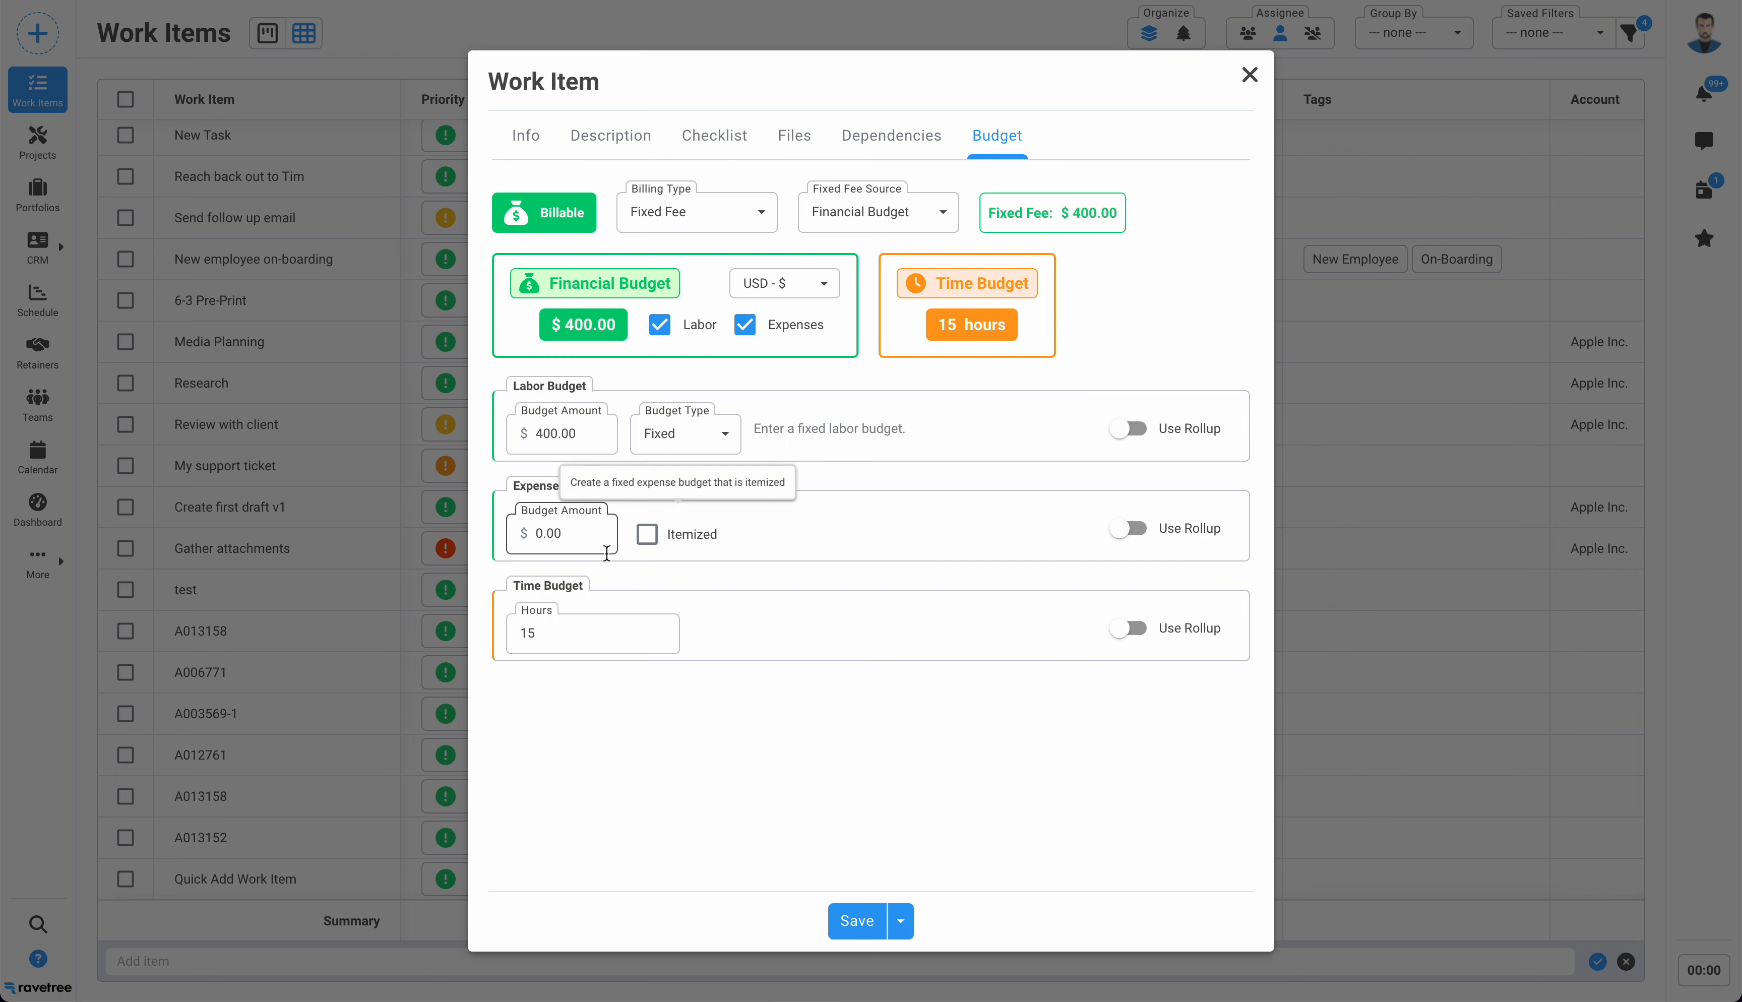
Set the expense budget to $100, exclude expenses from the financial budget and include them again
drag(539, 534, 563, 536)
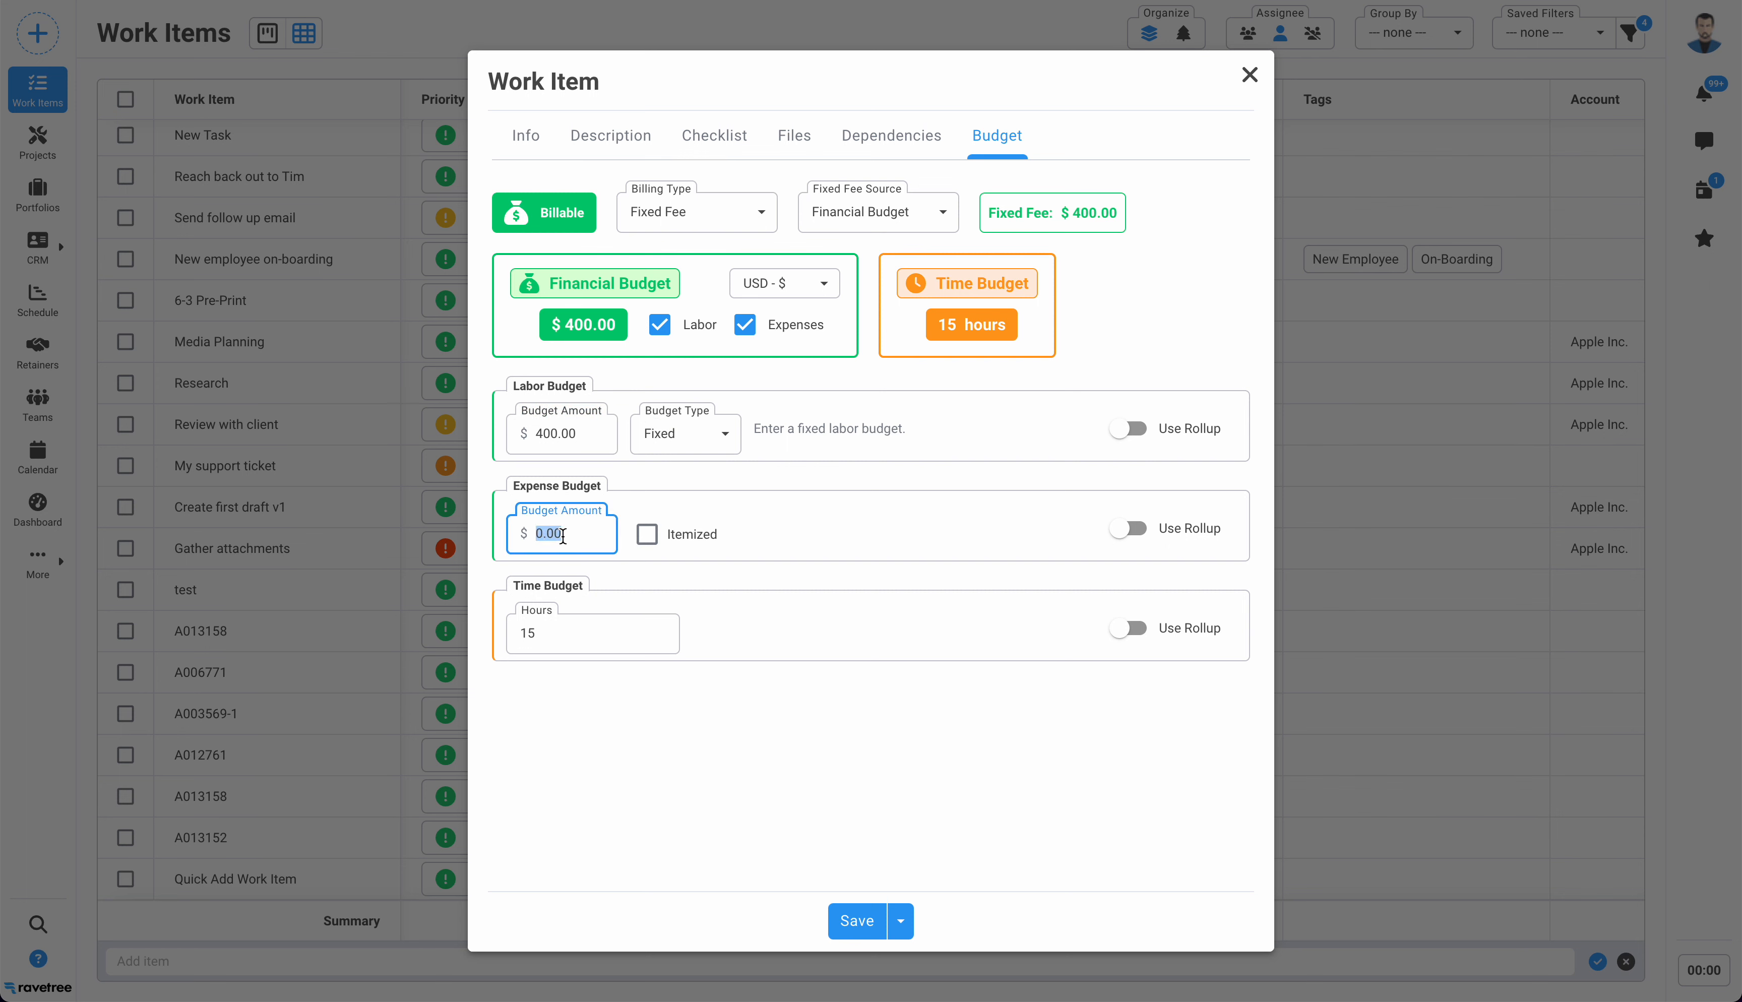
text(100)
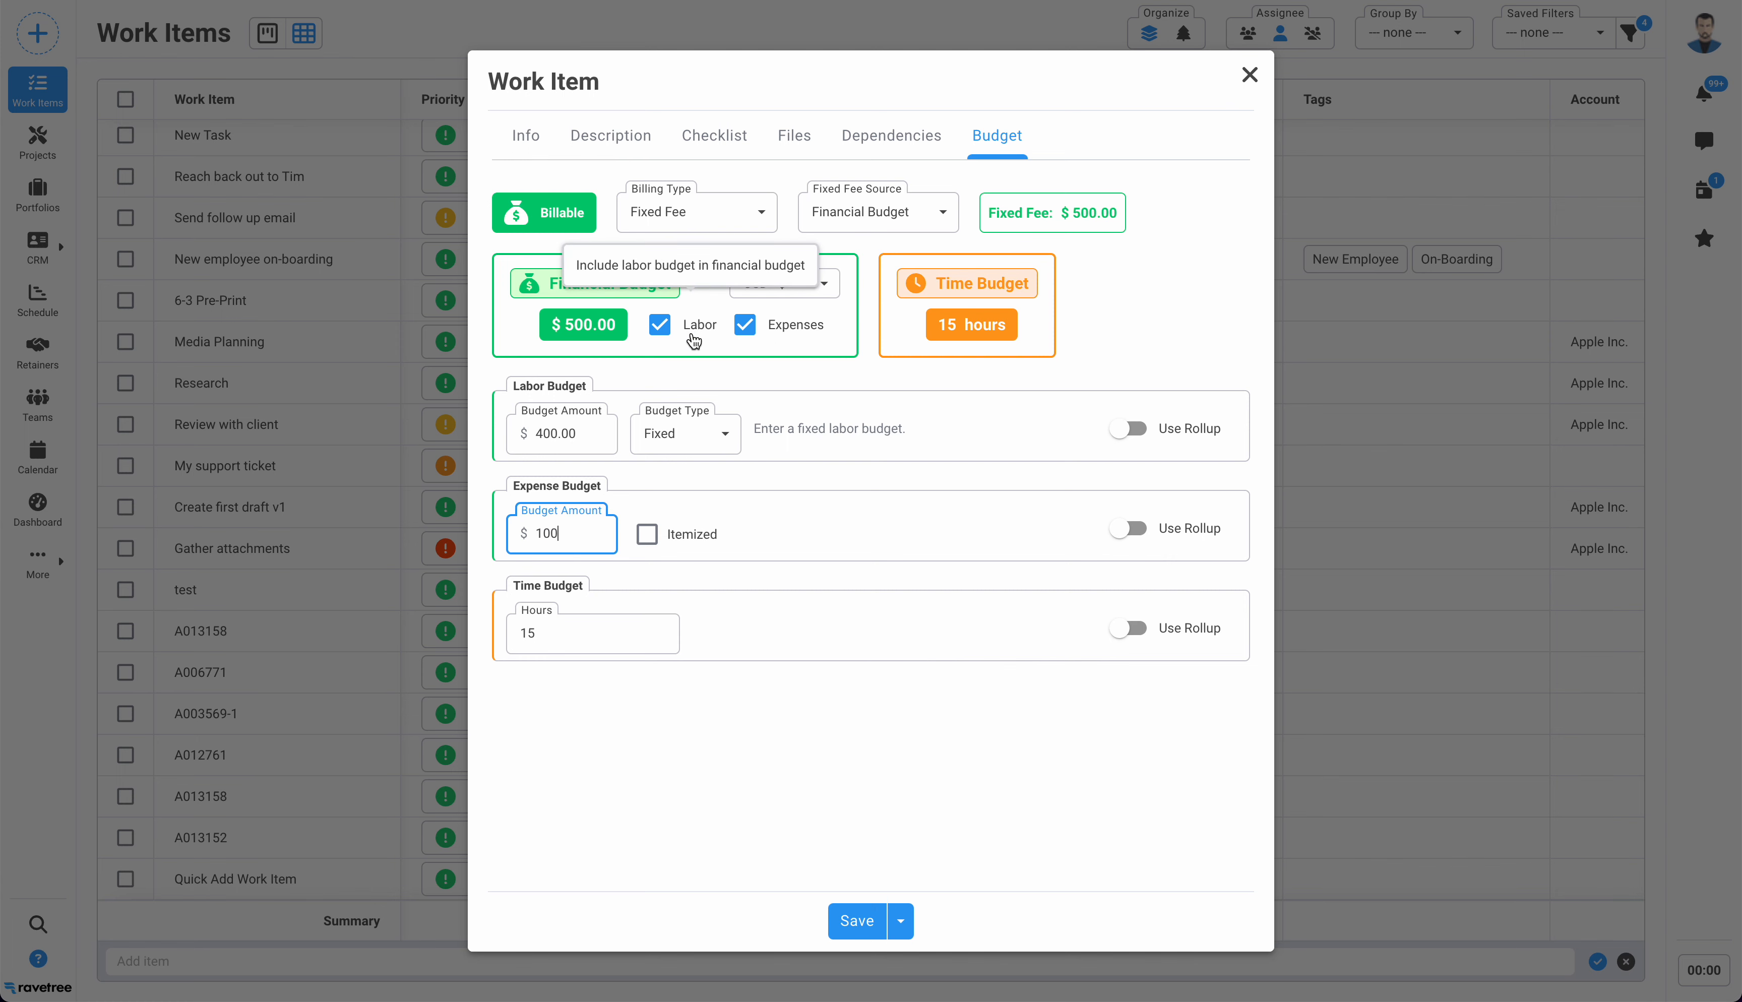
click(795, 341)
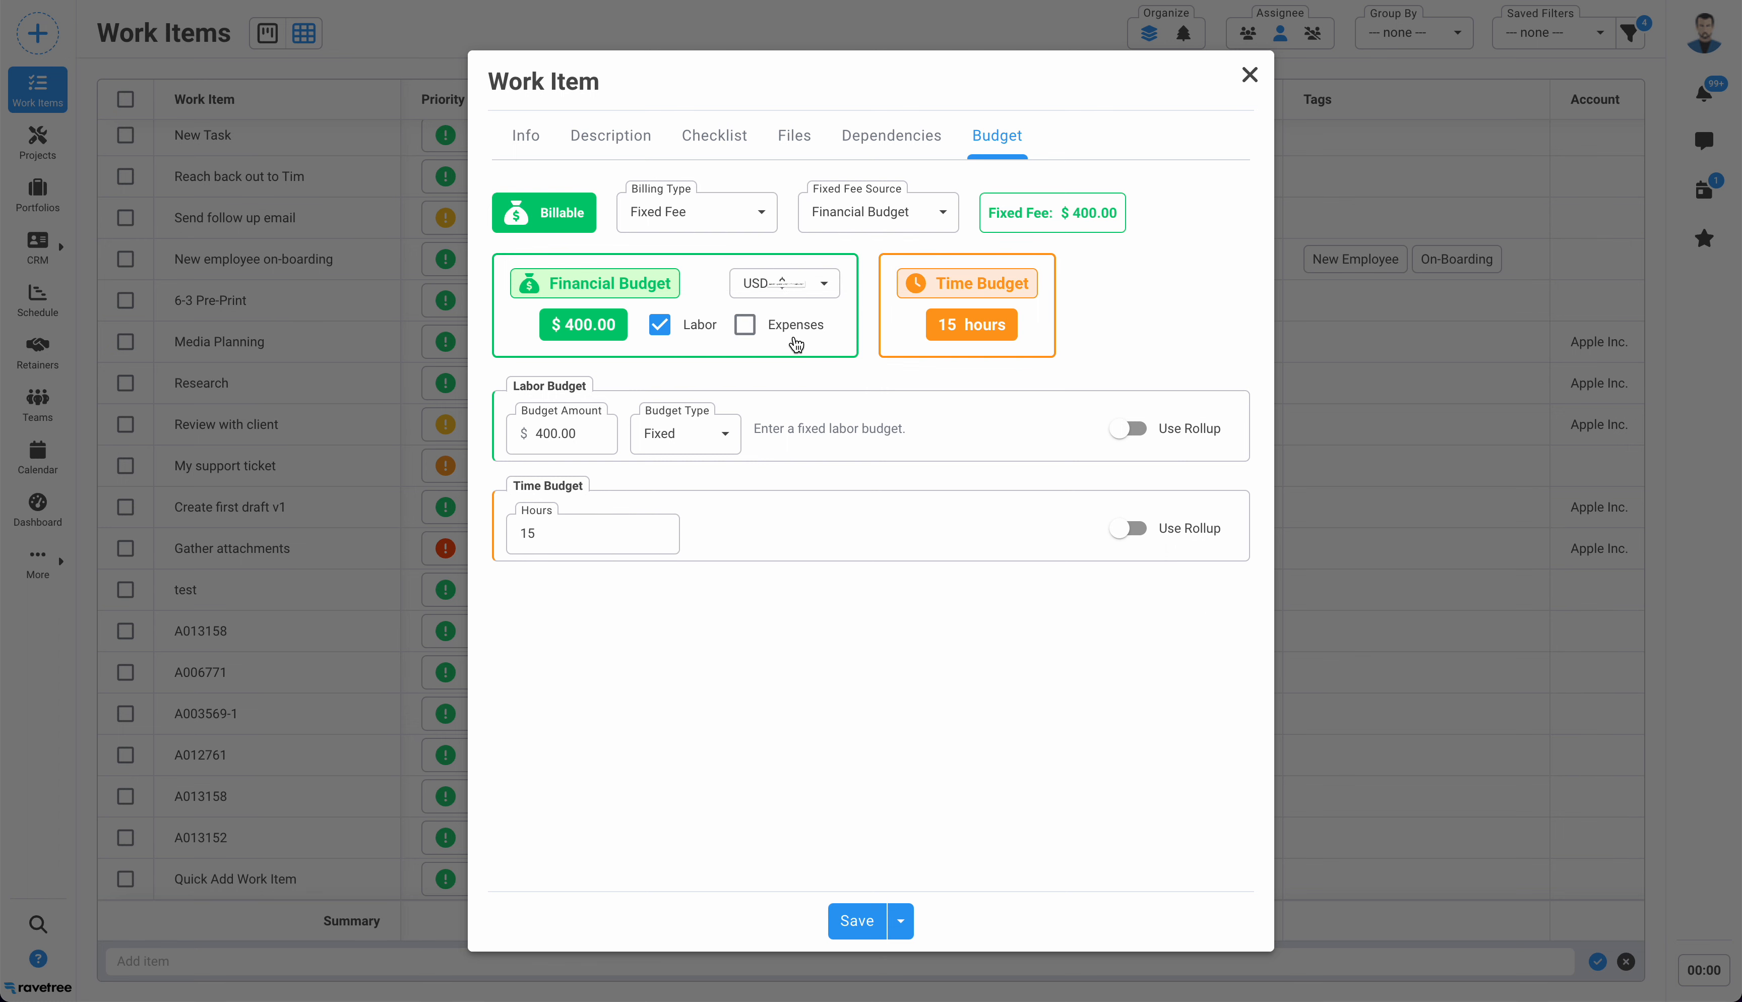
click(797, 343)
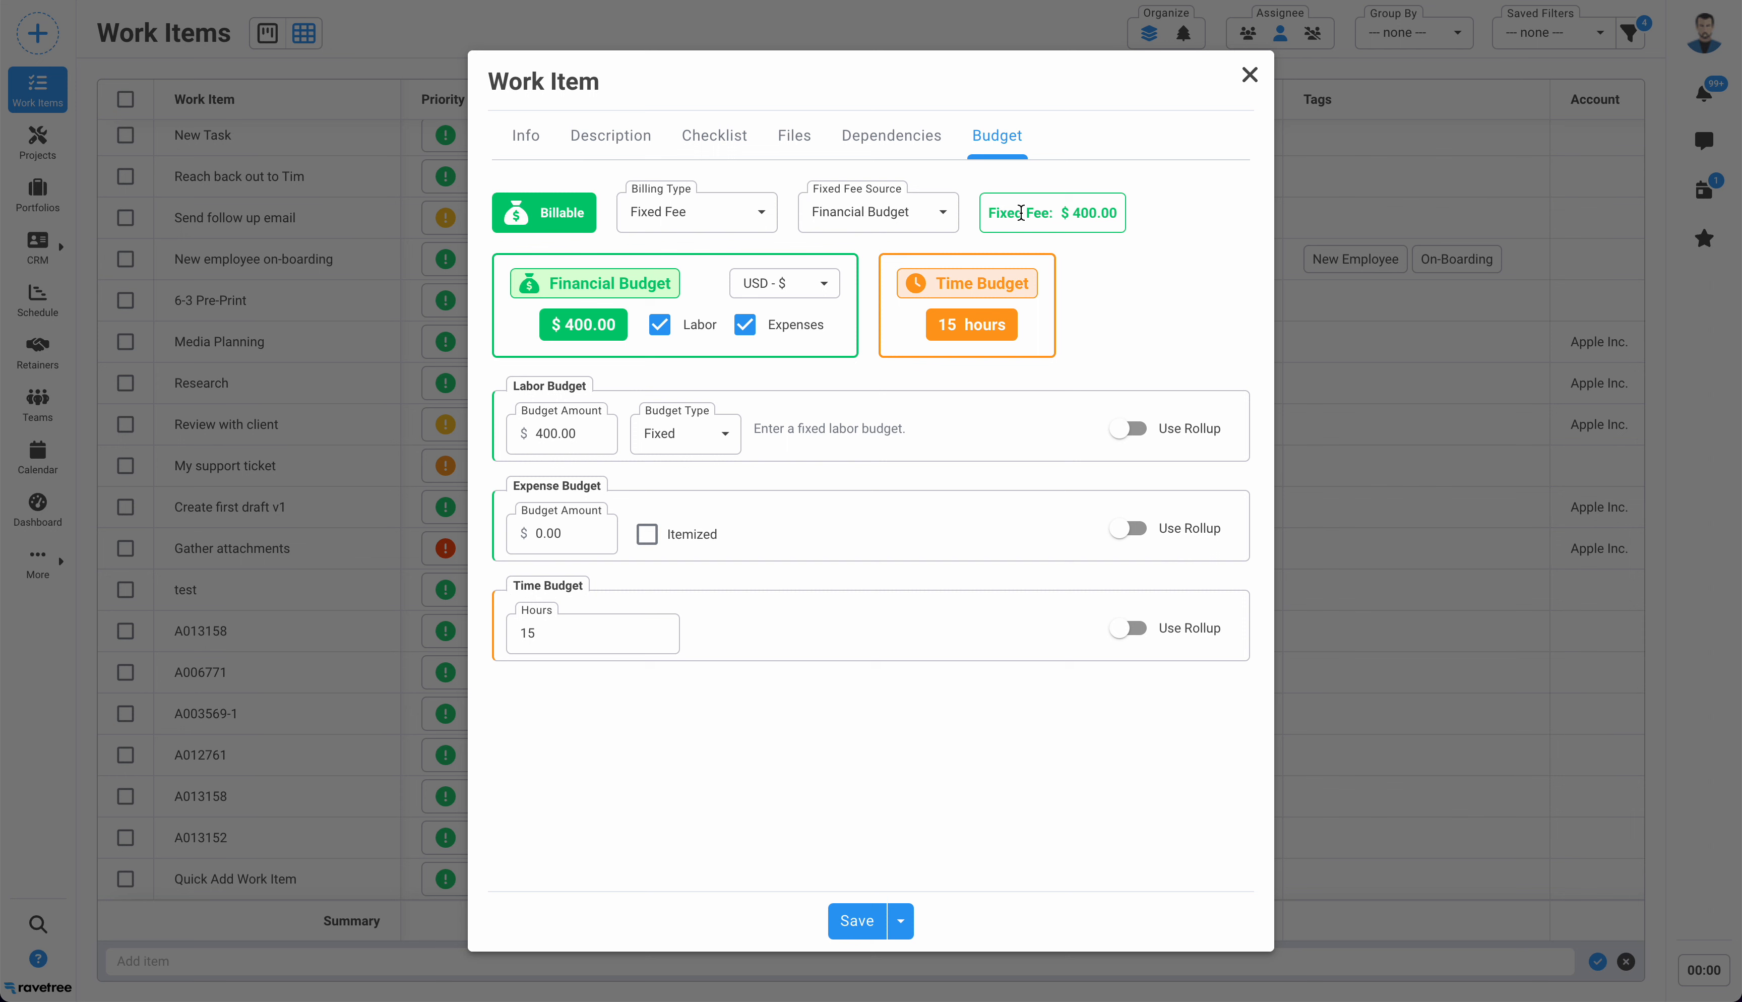
Set the fixed fee source to Service Item Price
click(924, 219)
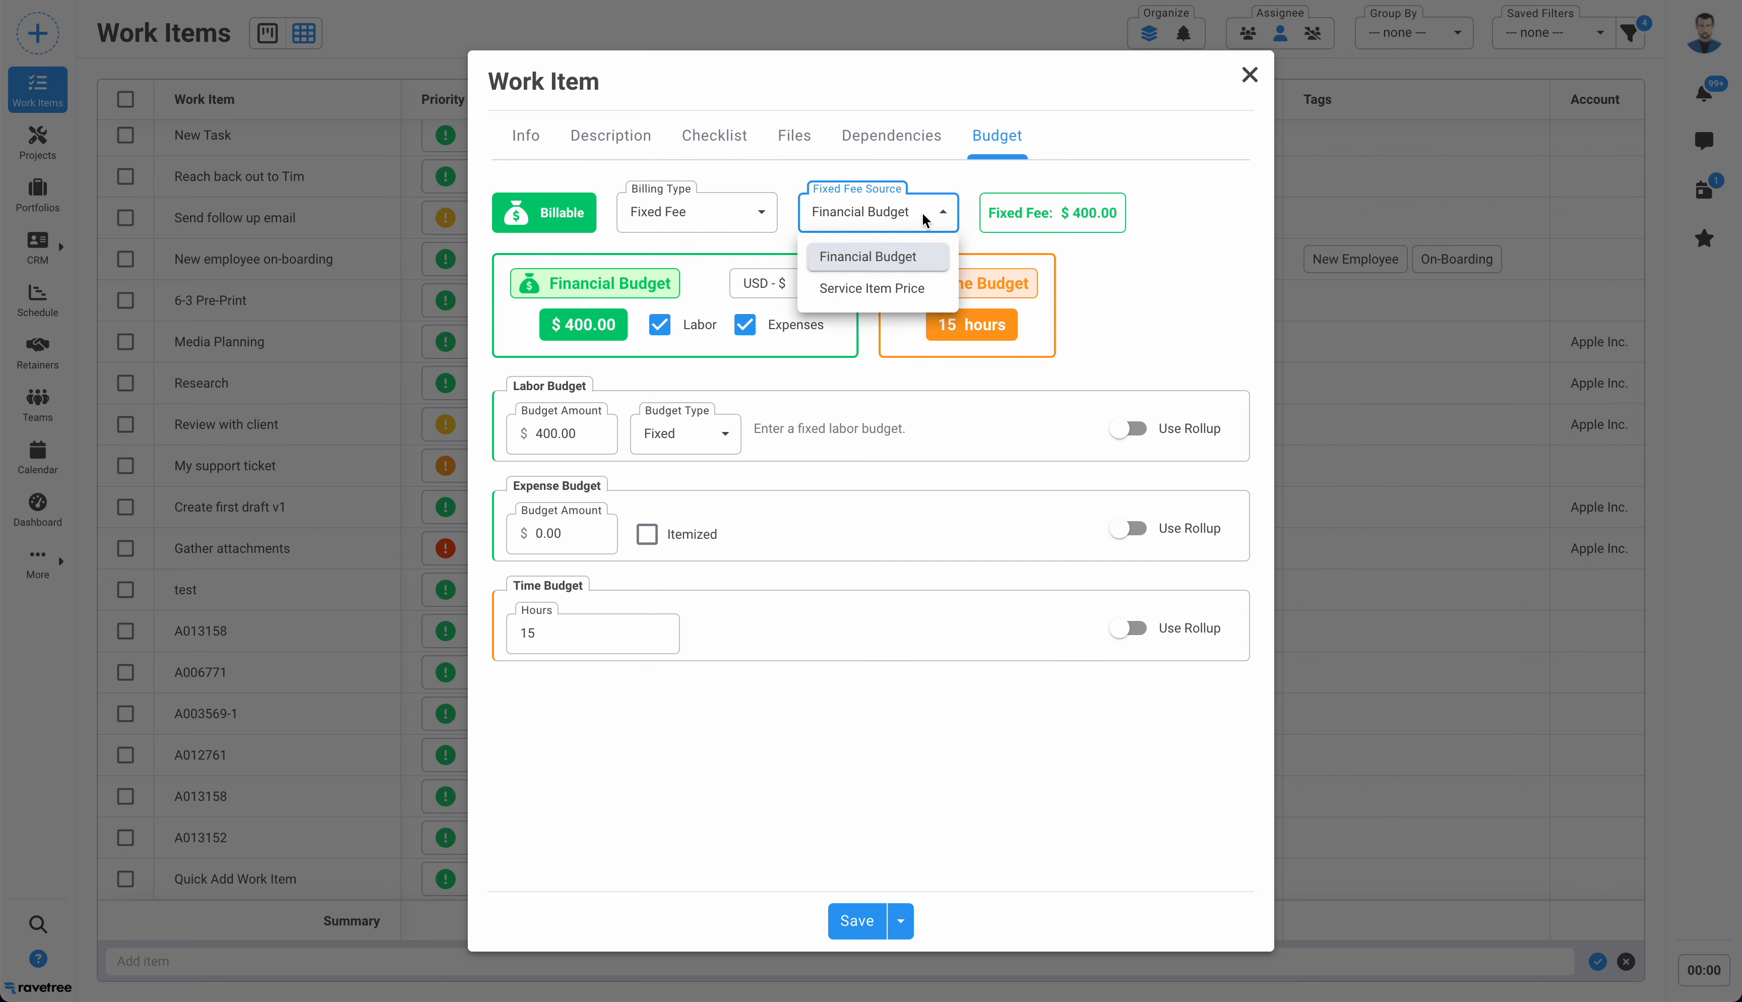
click(906, 285)
click(1147, 278)
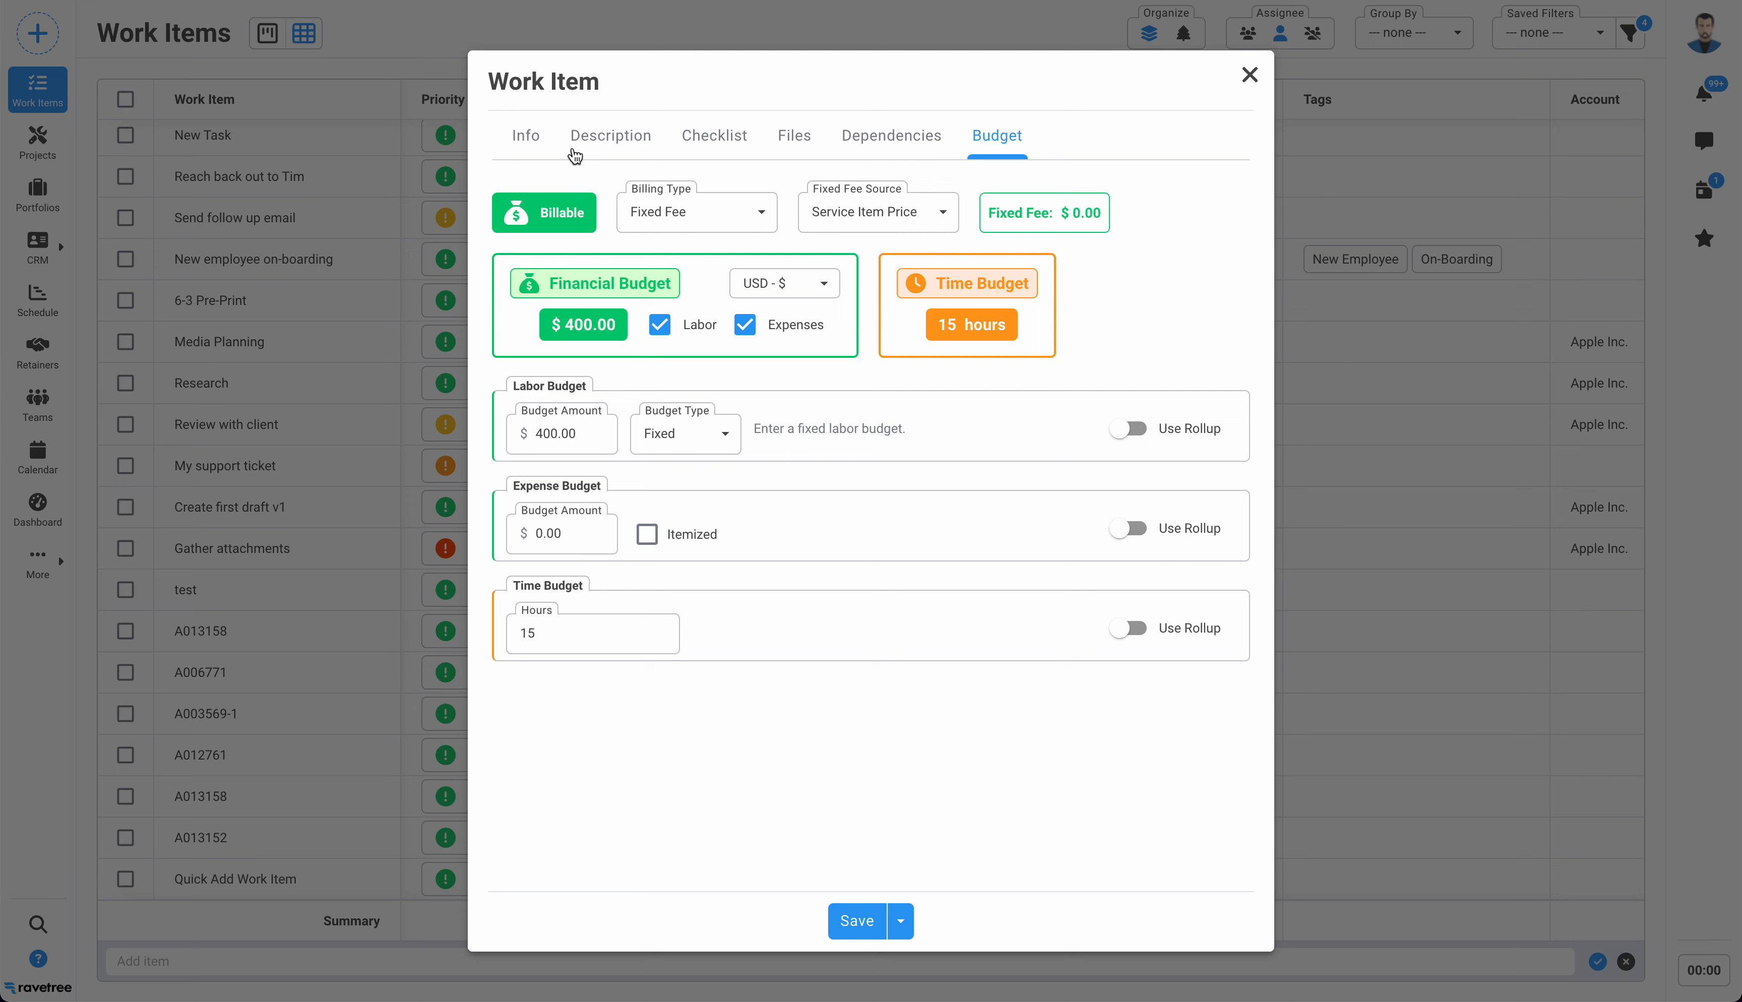
Change the work item's service item to Website Audit and review the fixed fee in its budget settings
click(532, 142)
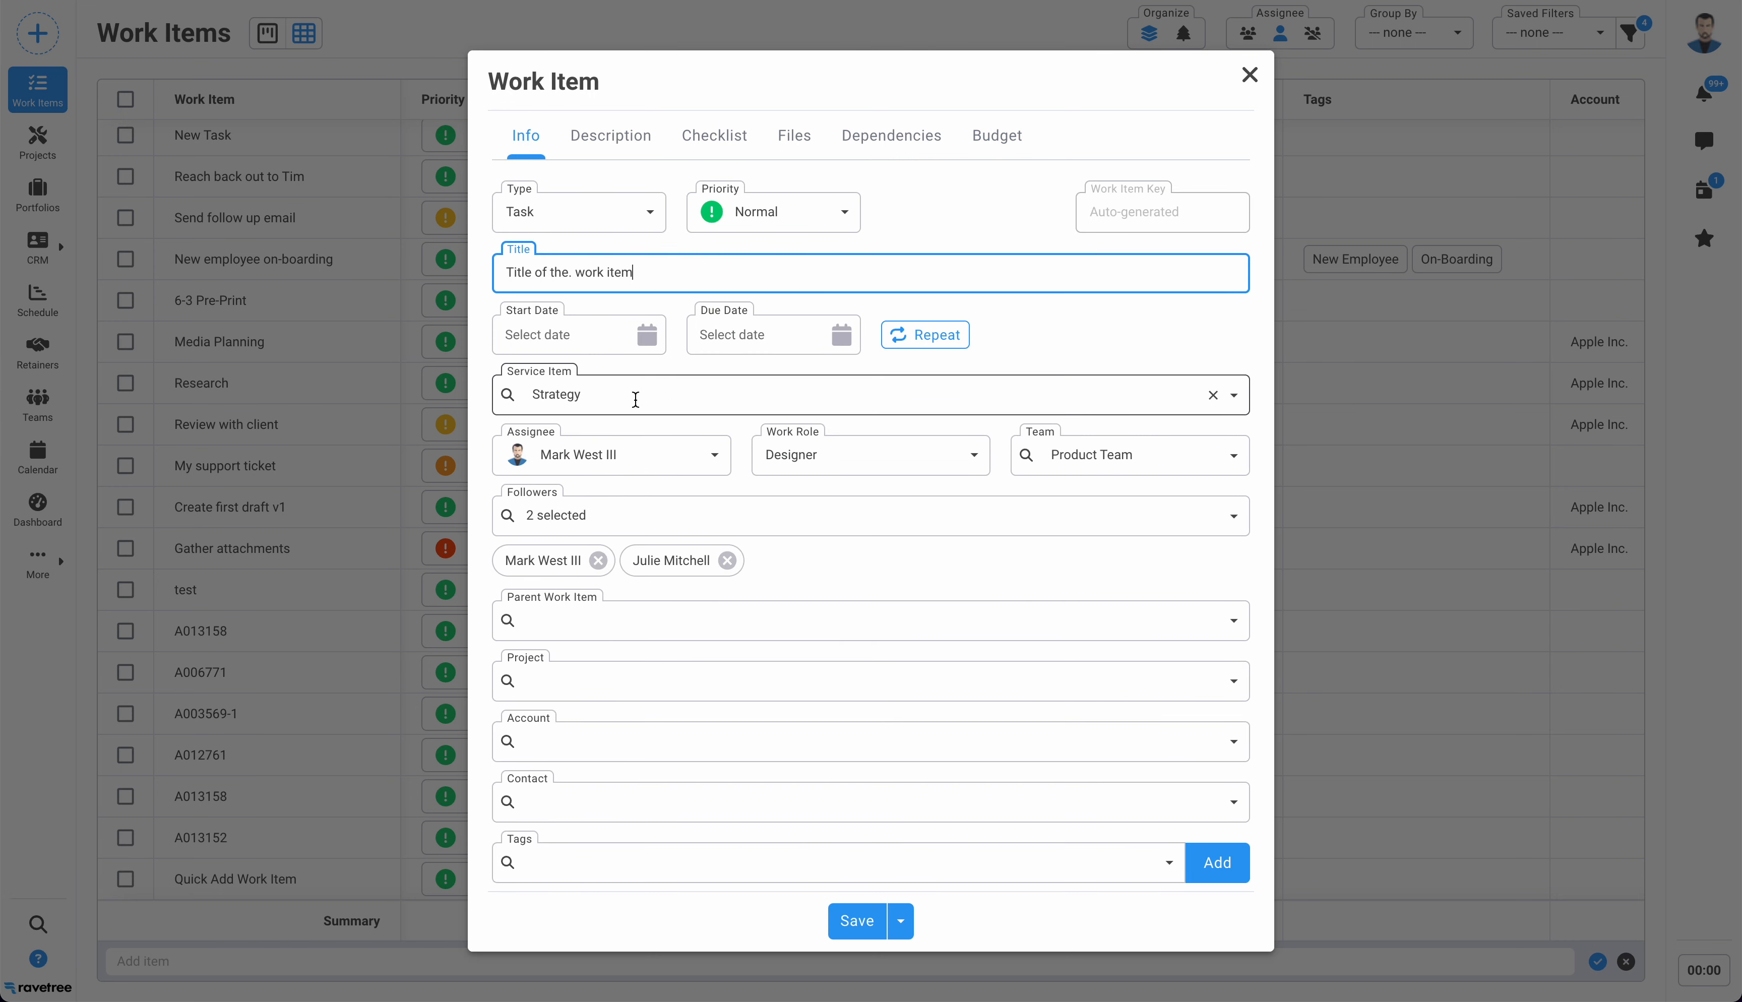
click(701, 392)
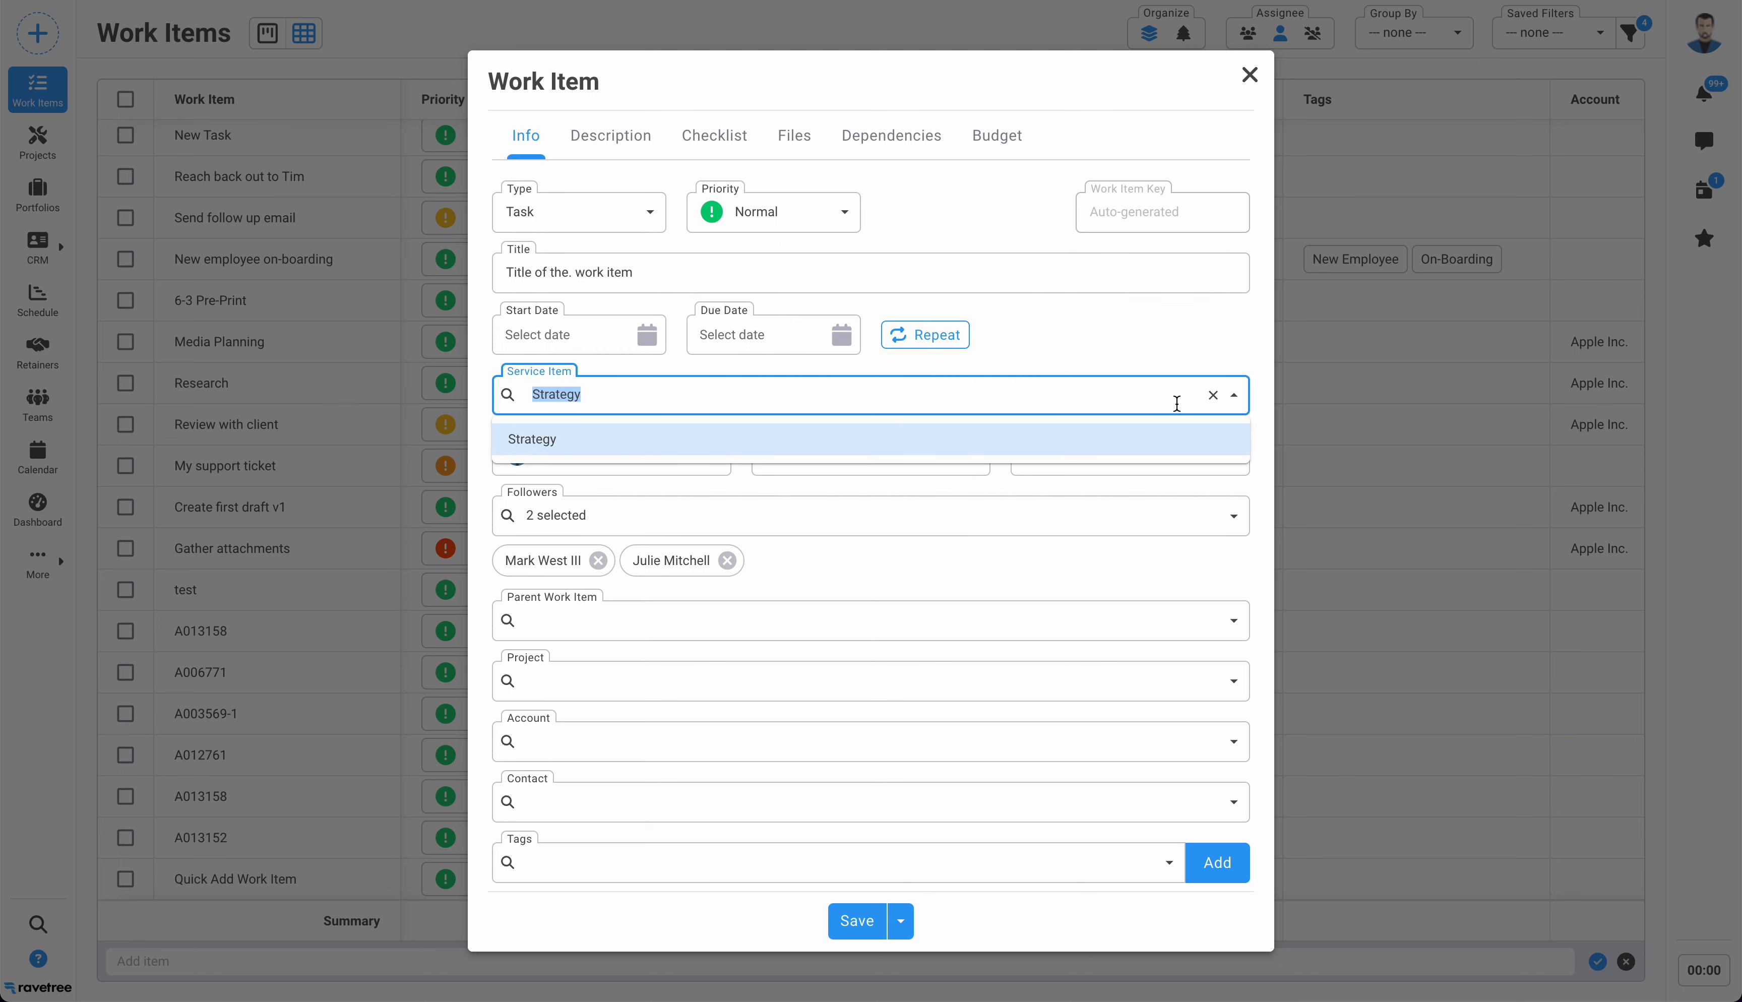
key(Right)
click(1213, 395)
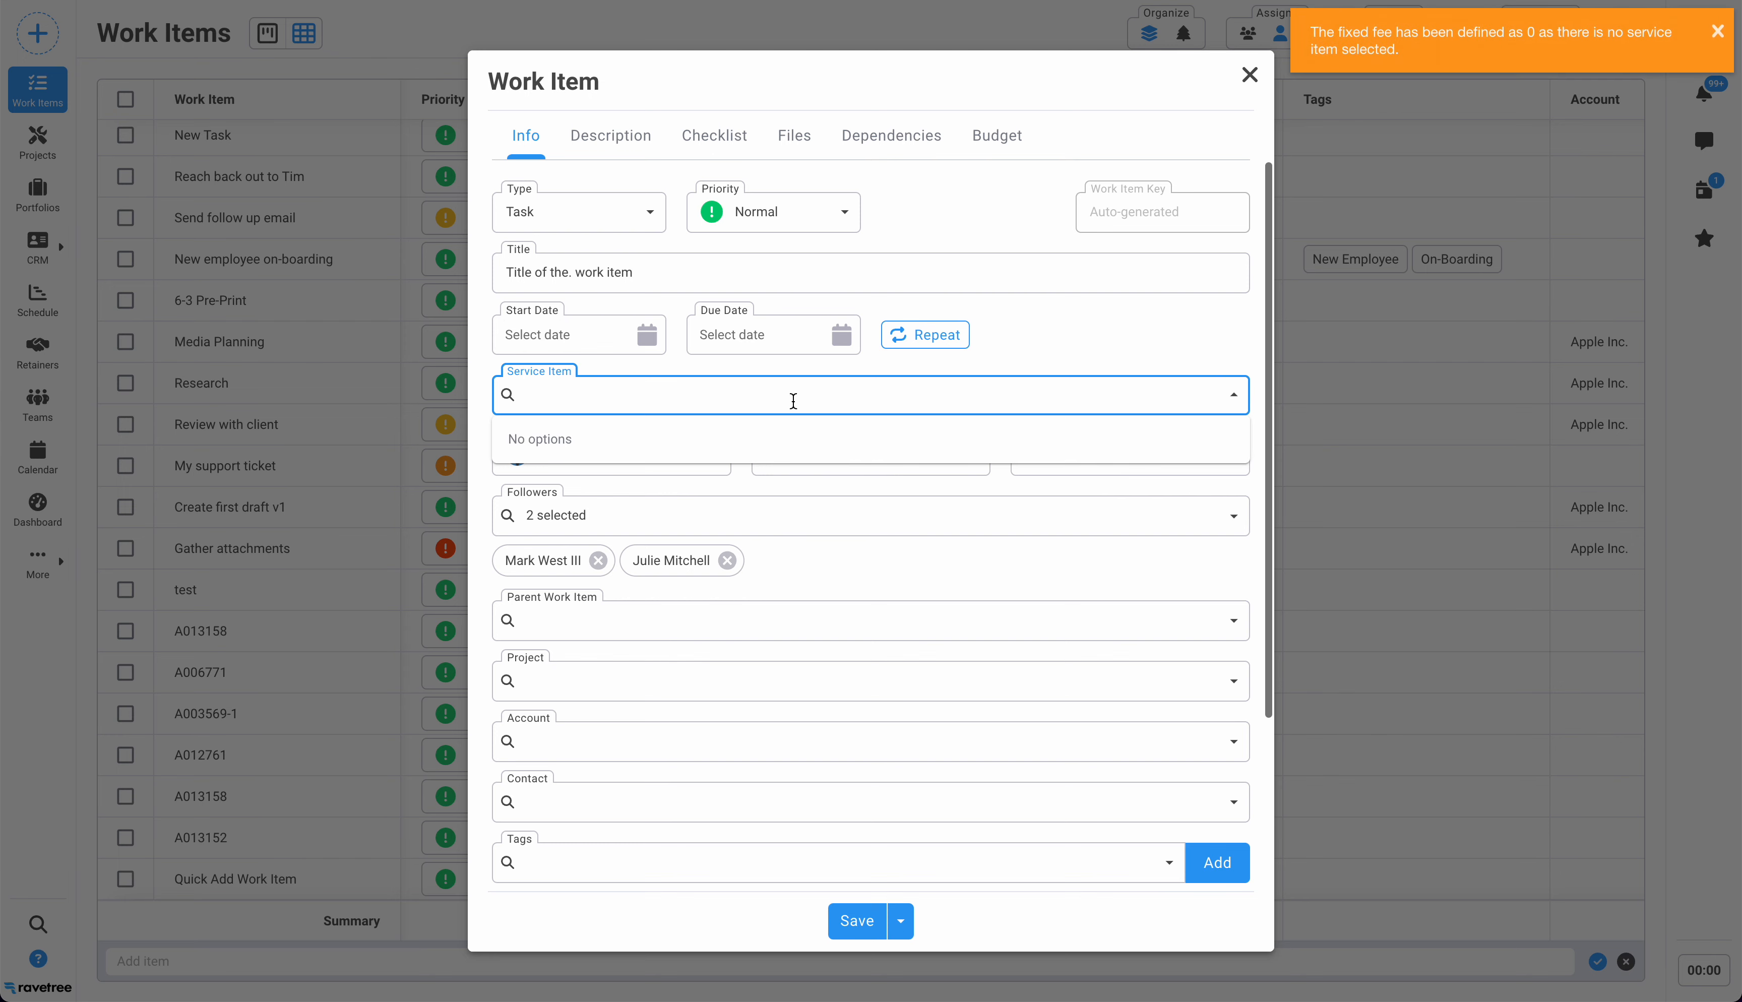
text(web)
click(577, 441)
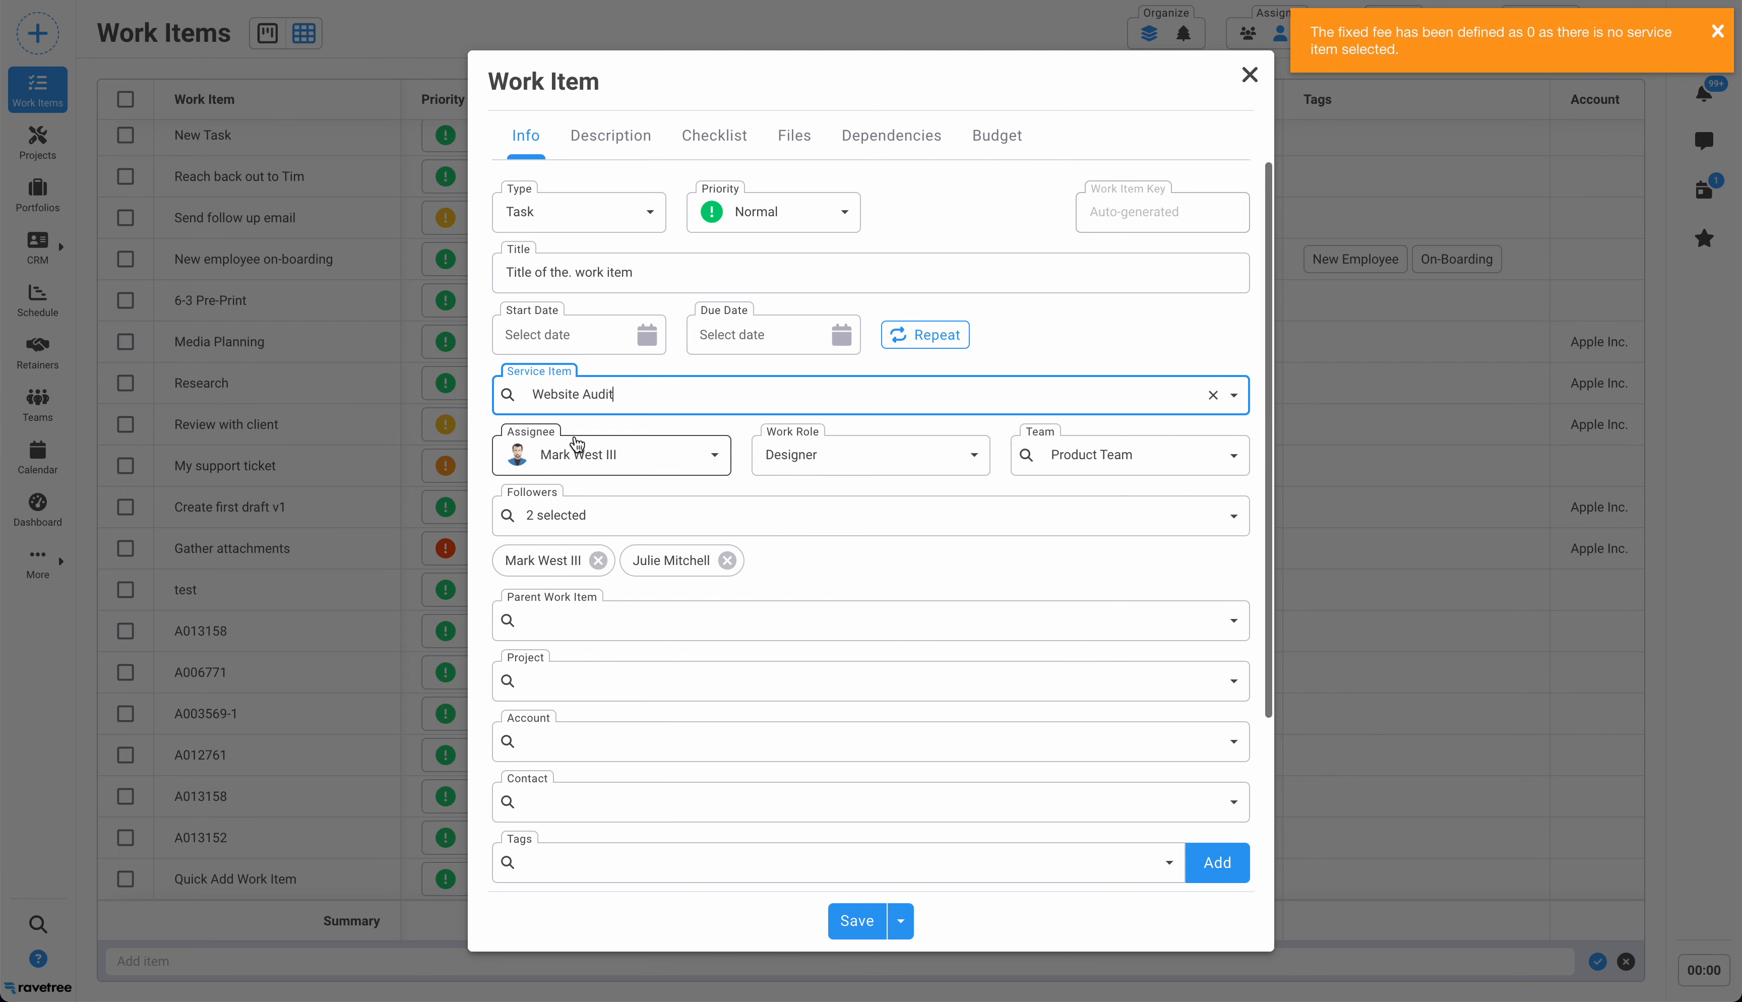
click(1065, 339)
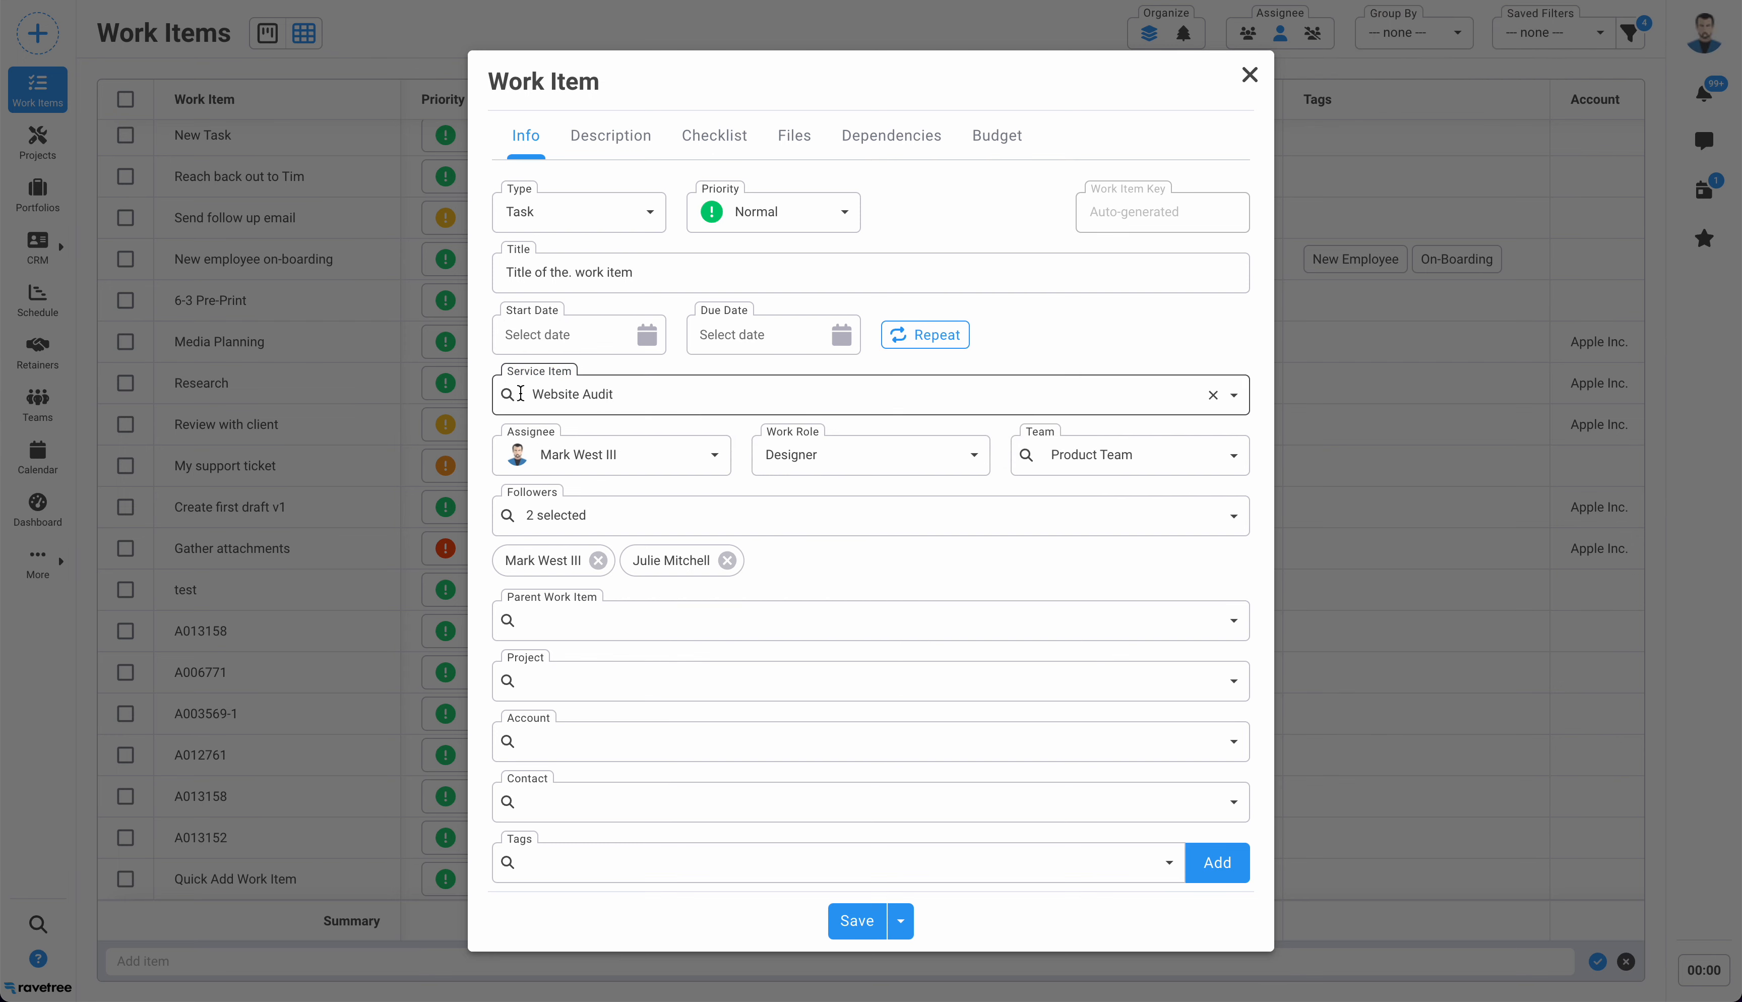
click(1007, 138)
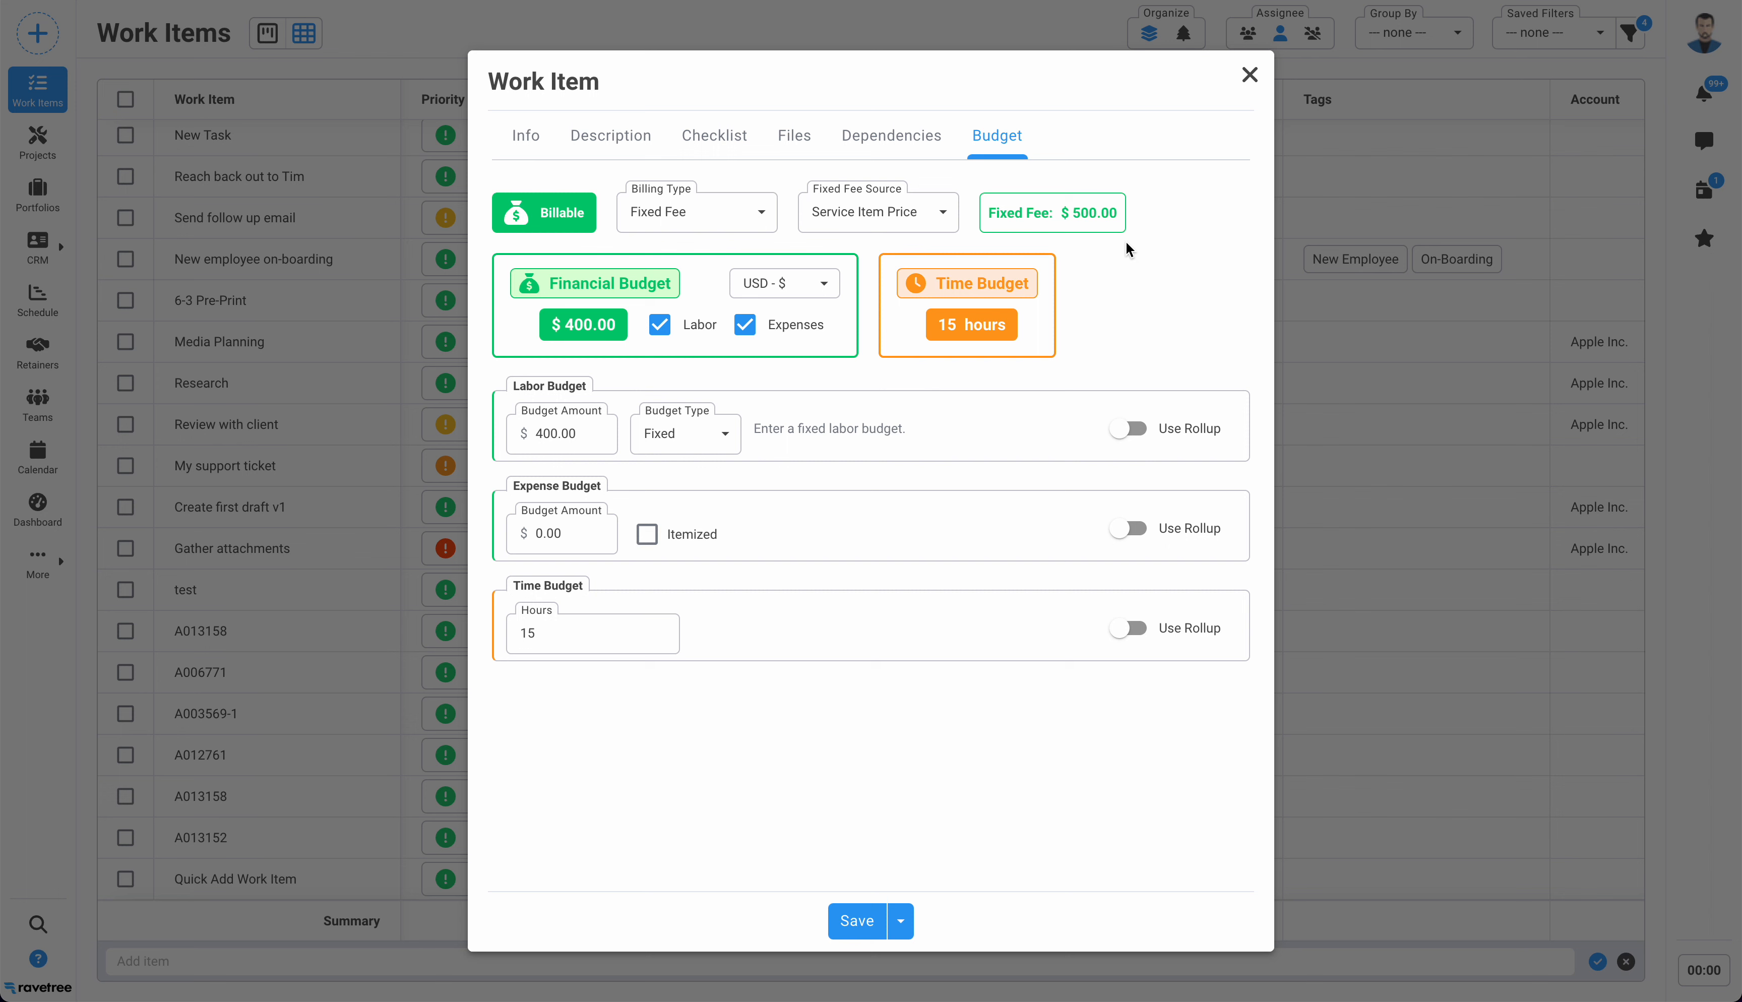
click(1071, 216)
drag(1069, 216, 1120, 223)
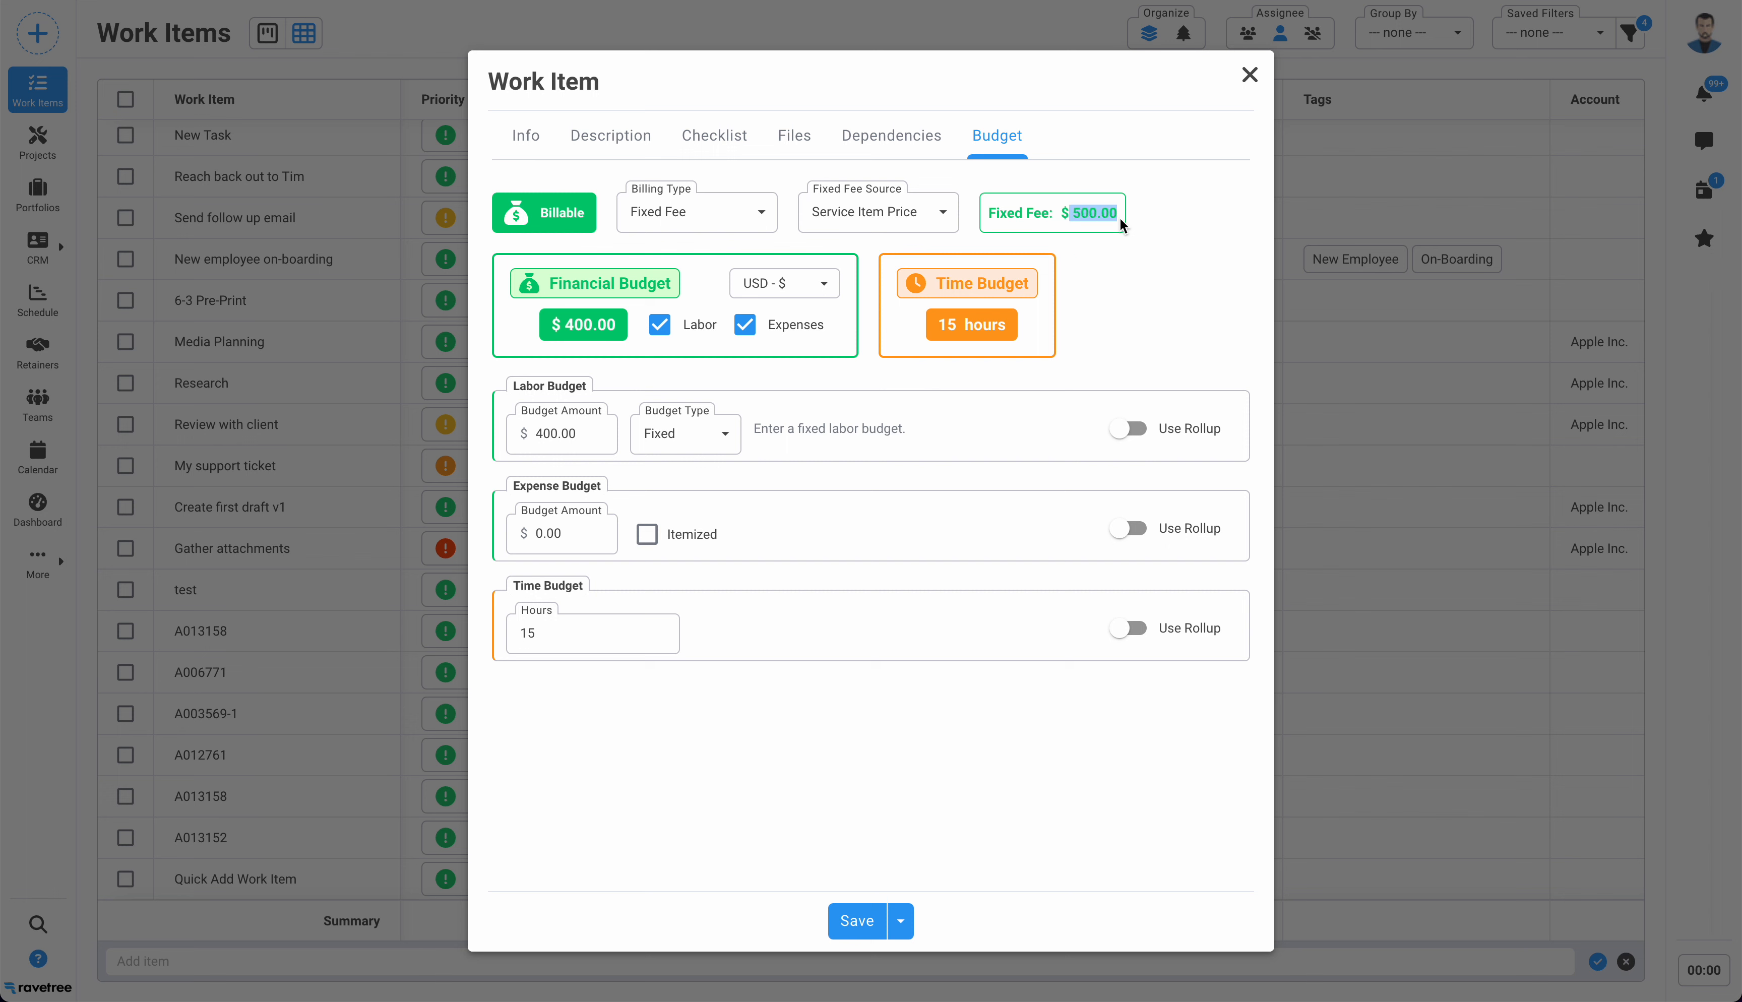
click(1120, 256)
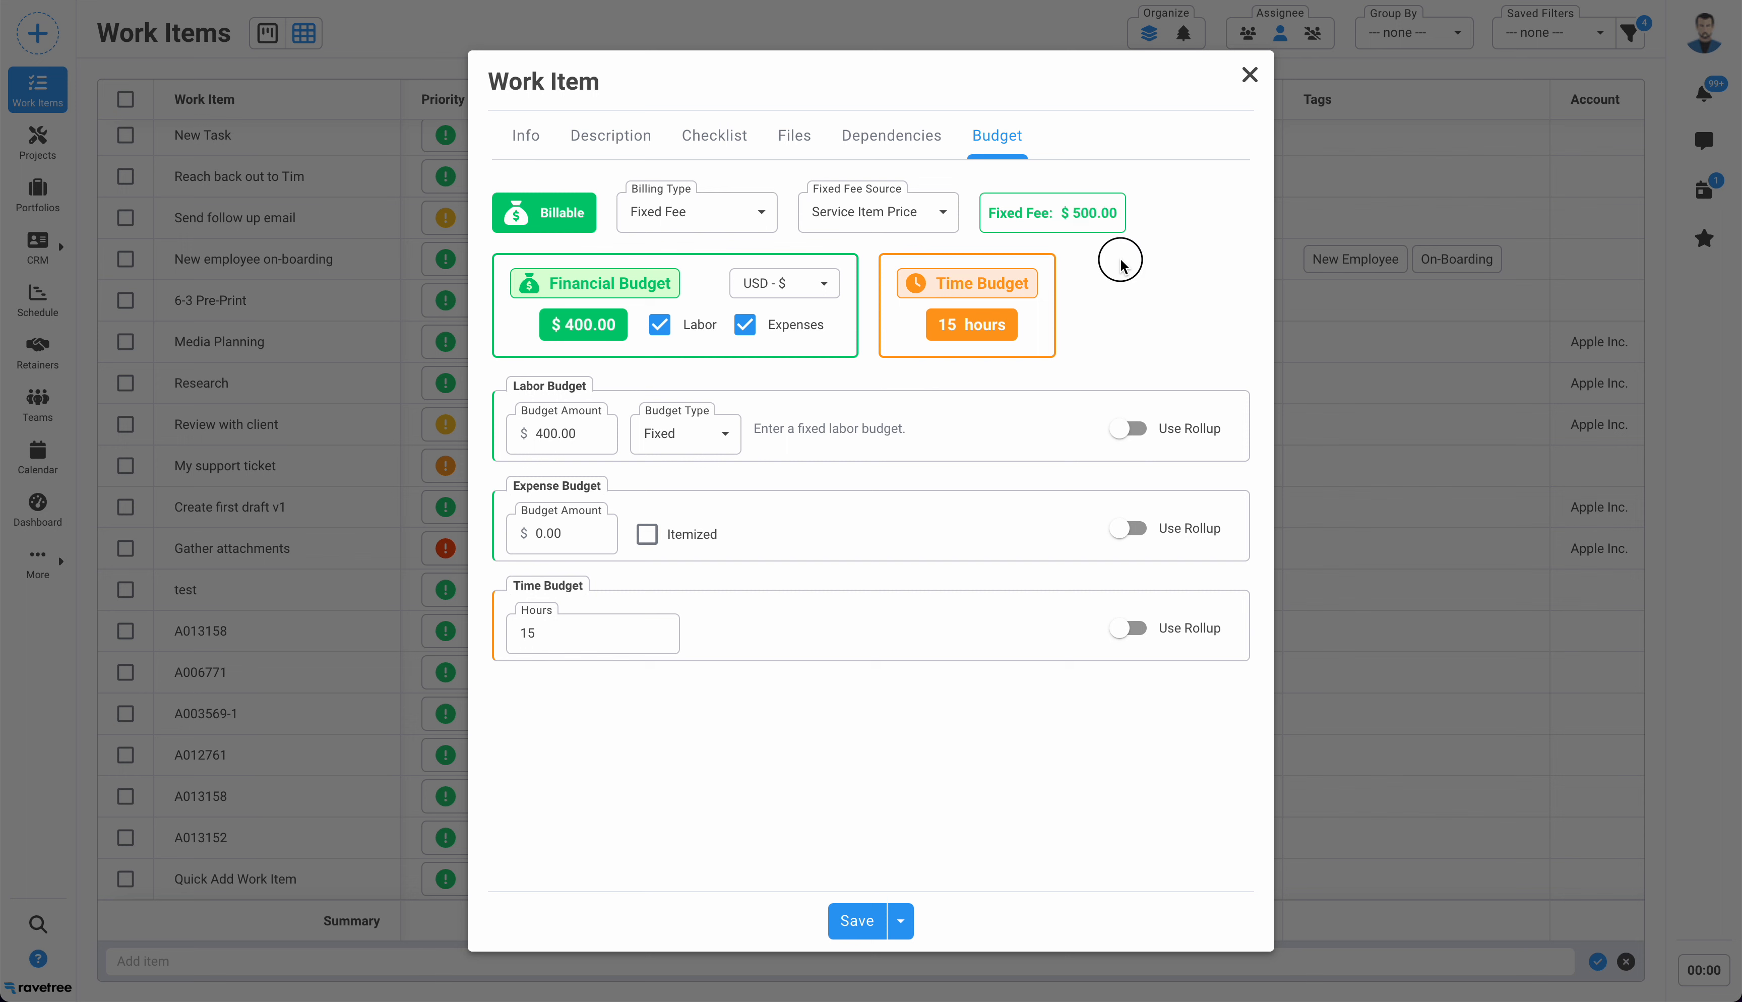